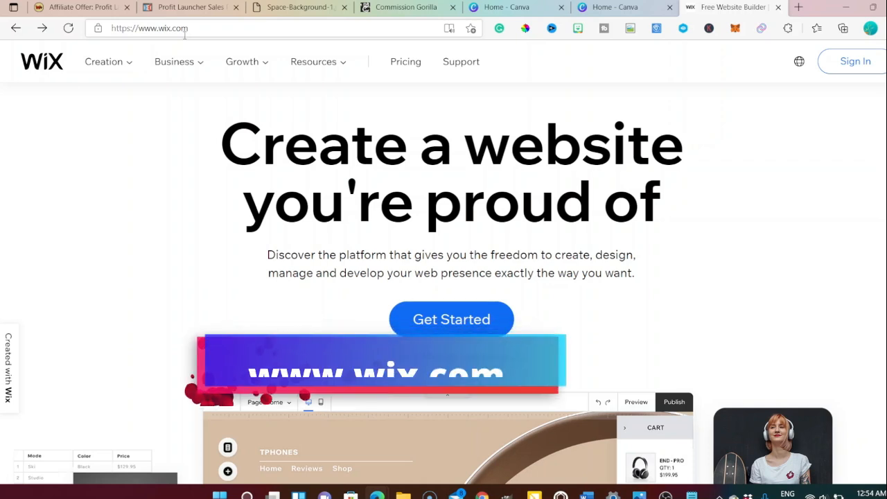
Get started on Wix and log in with the existing Google account.
left_click(428, 323)
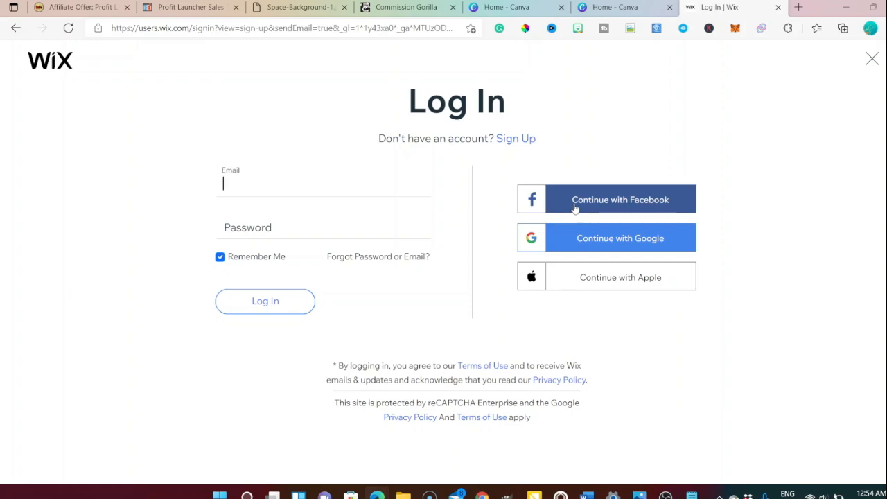
left_click(584, 240)
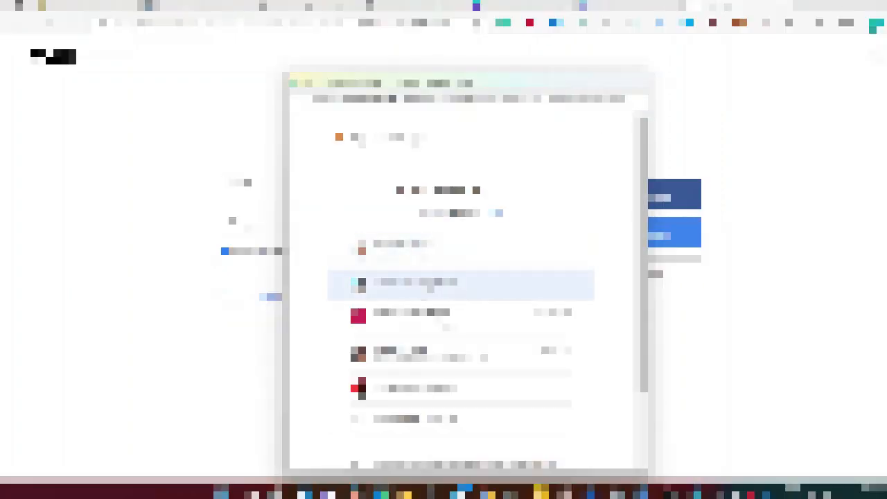
left_click(429, 285)
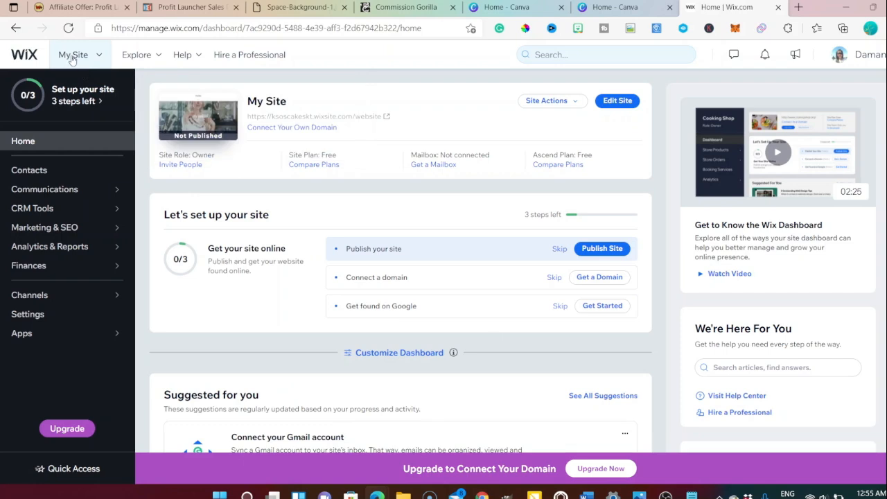
Create a new site without specifying a website type, keep the Chat feature, and choose to build it from a template in the Editor.
left_click(100, 58)
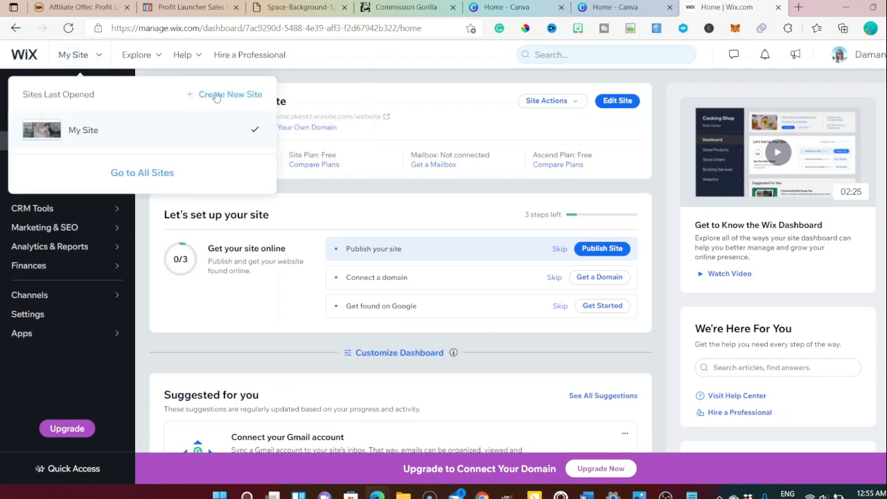
left_click(211, 97)
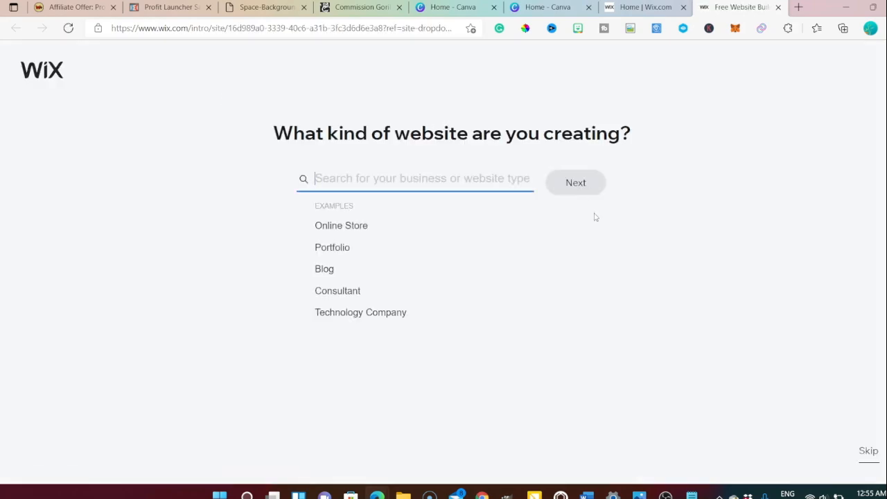
left_click(576, 184)
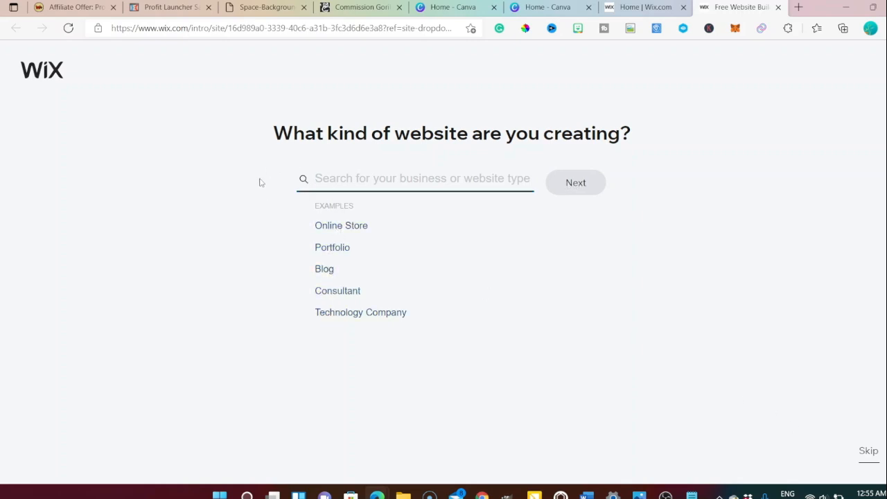
left_click(869, 452)
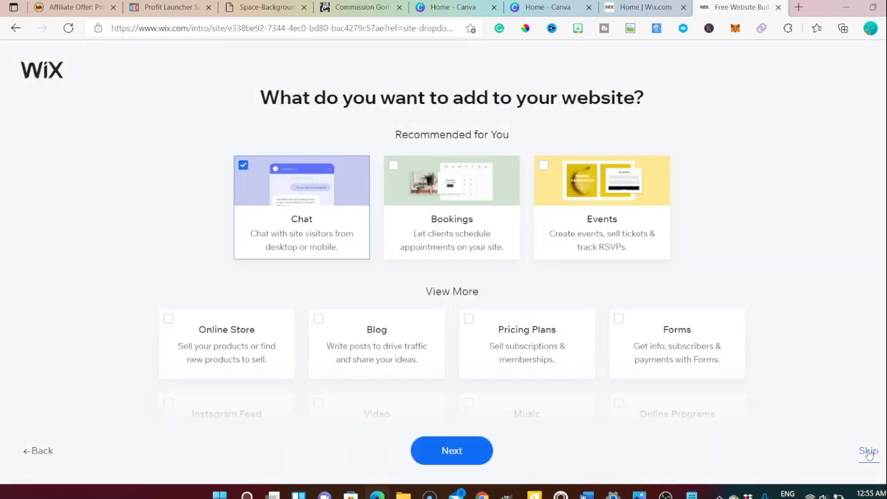
left_click(461, 452)
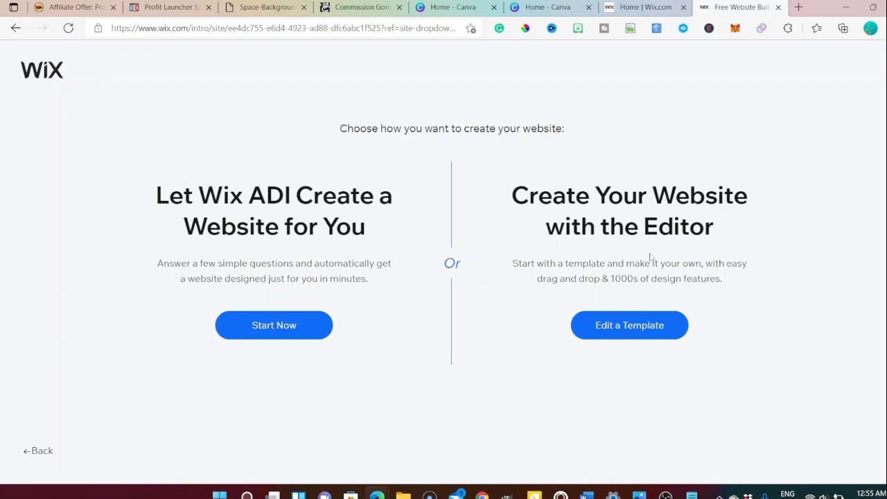
left_click(609, 332)
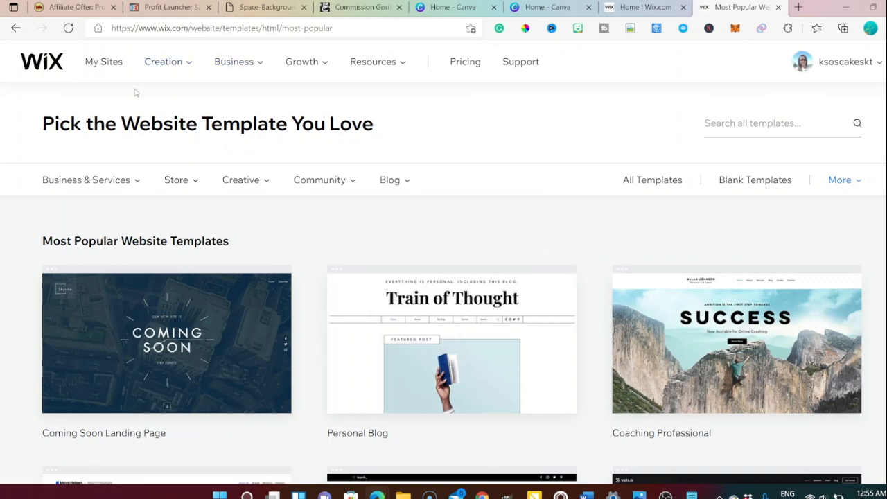
Find the blank website templates and open Start from Scratch for editing.
mouse_move(140, 194)
left_click(743, 184)
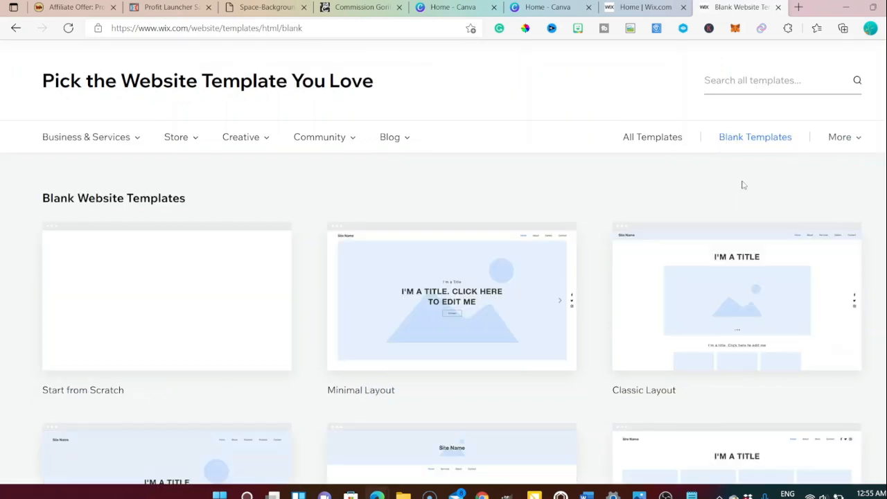
mouse_move(92, 243)
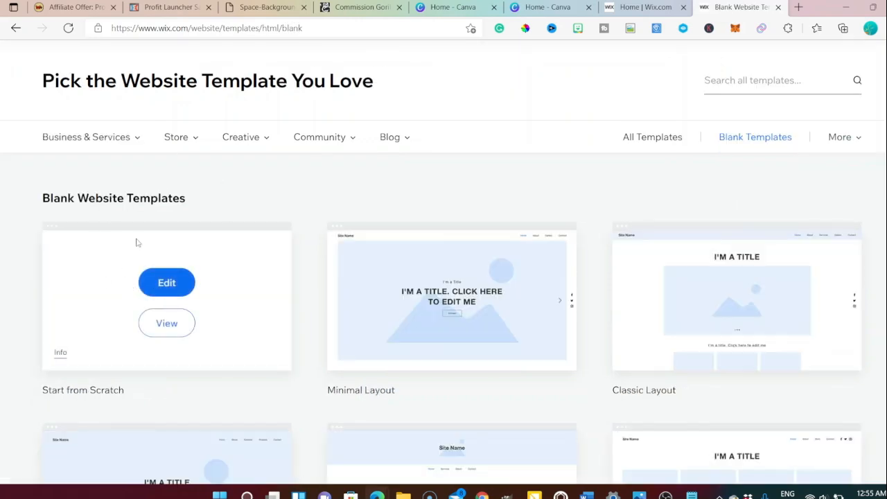
scroll(379, 279, "down", 3)
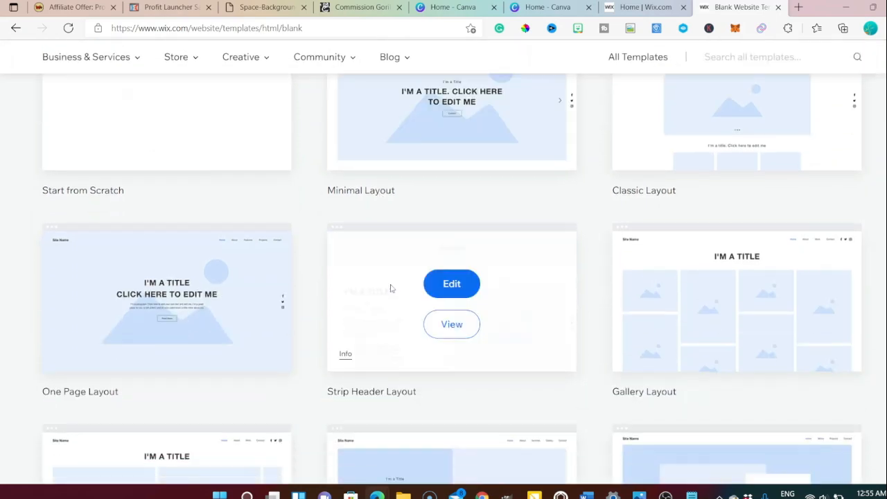
scroll(217, 404, "up", 2)
scroll(217, 405, "up", 1)
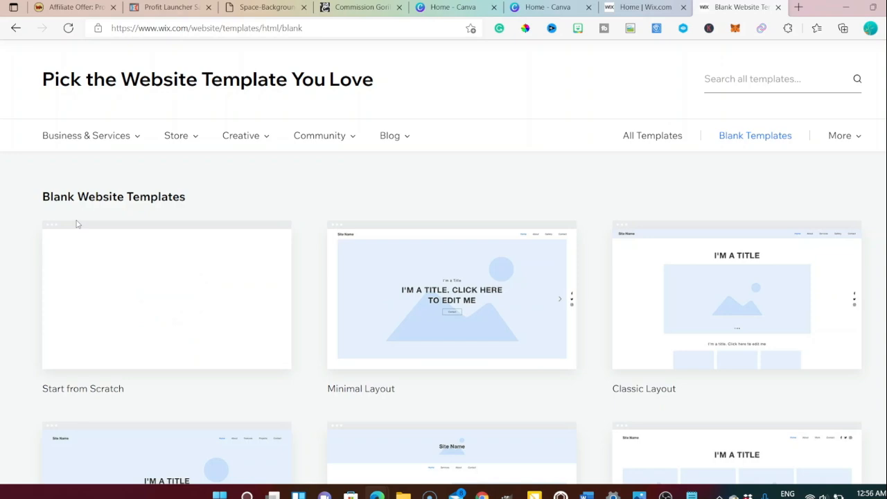
mouse_move(109, 224)
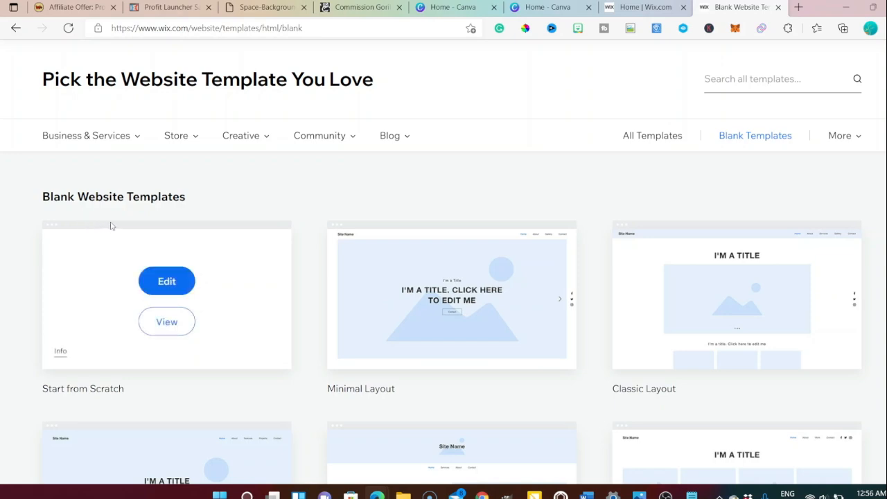
left_click(171, 283)
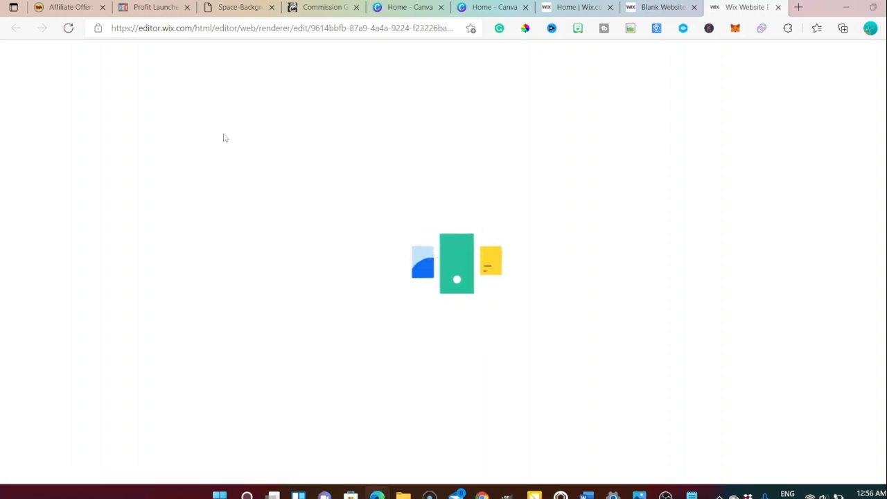
Switch to the Bonus Offer window, review the Profit Launcher bonus page from its header through the numbered bonuses, and return to the Wix editor window.
mouse_move(377, 493)
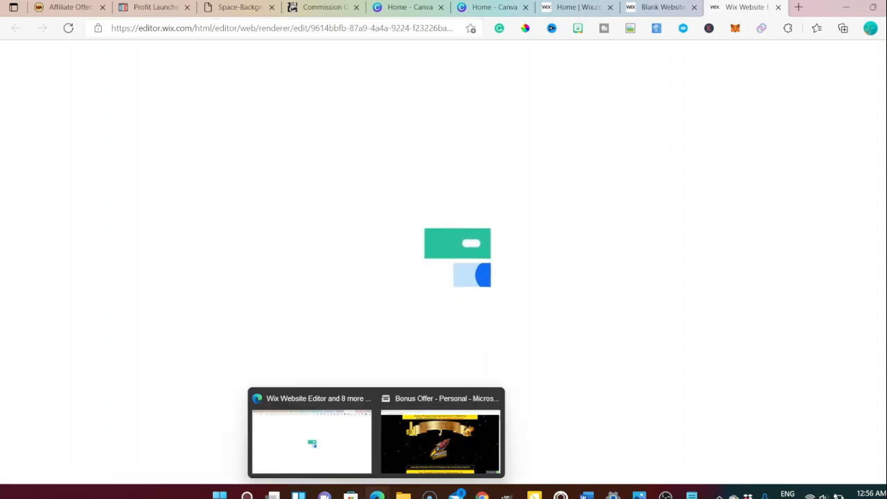
left_click(430, 448)
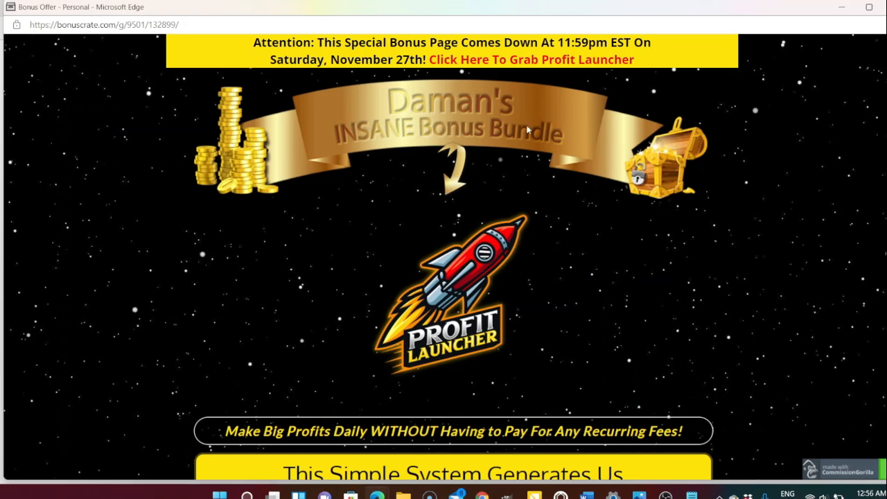
scroll(513, 312, "down", 10)
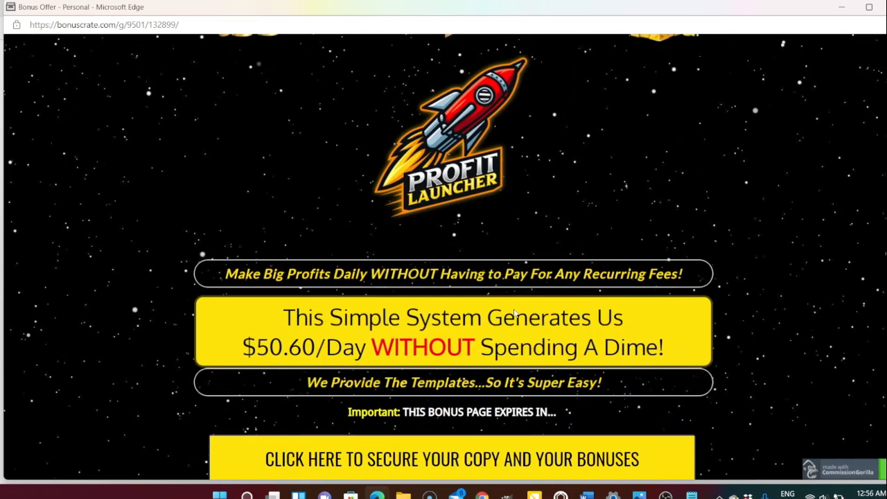
scroll(514, 313, "down", 20)
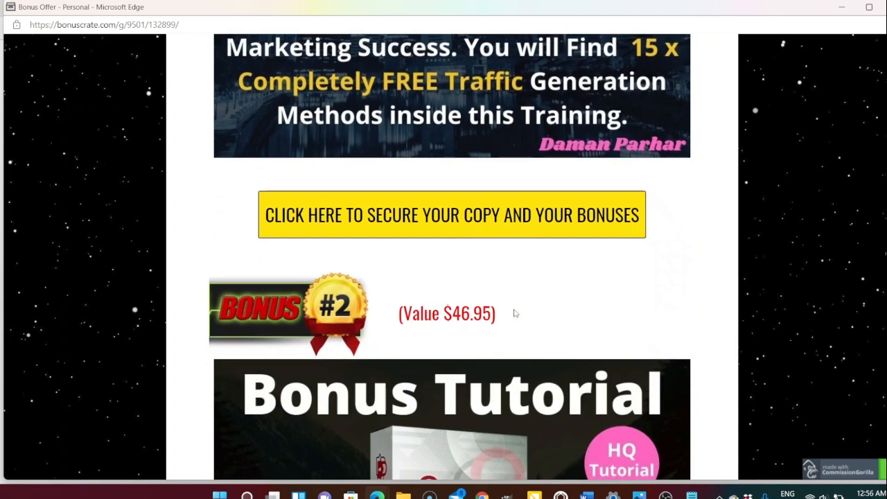
scroll(515, 313, "down", 15)
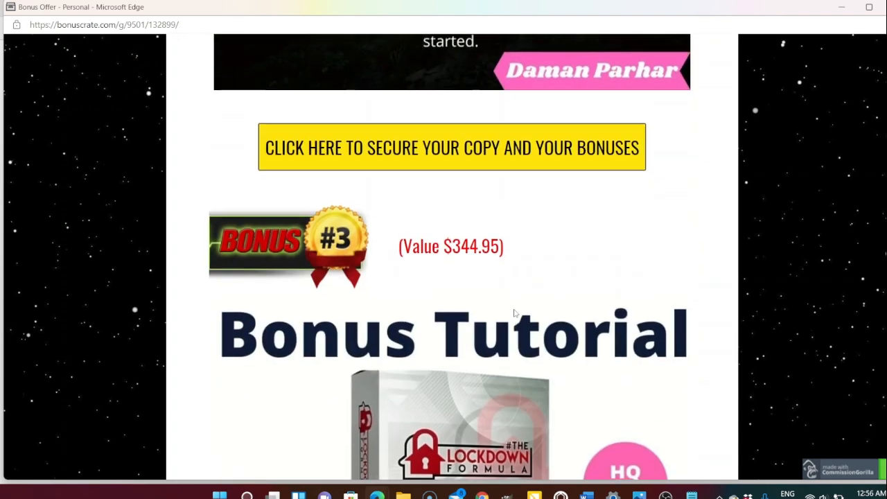
scroll(515, 313, "down", 4)
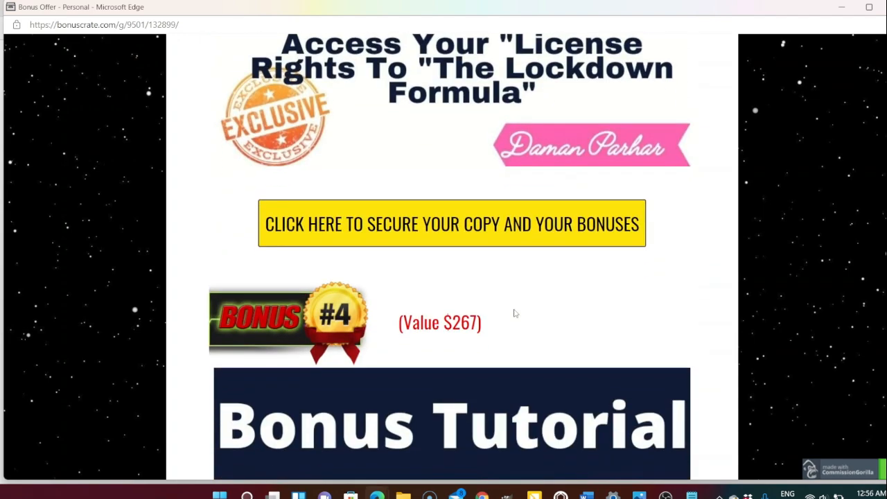
scroll(514, 314, "down", 7)
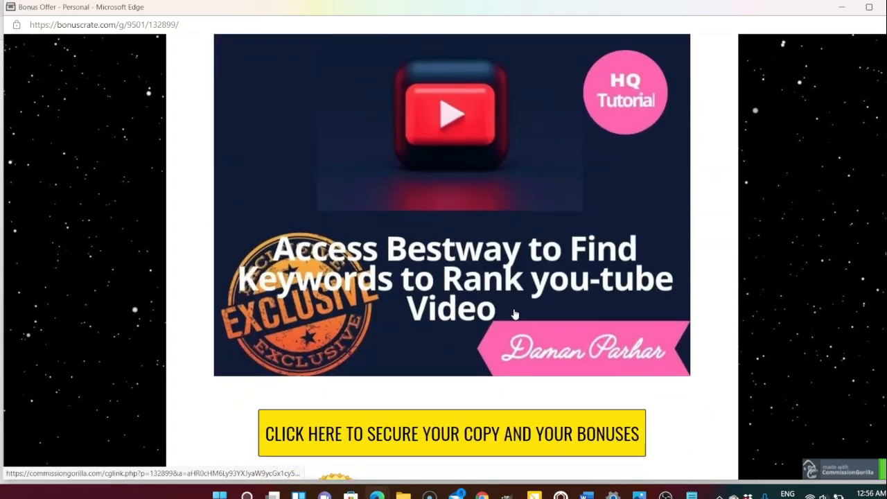
scroll(514, 313, "down", 7)
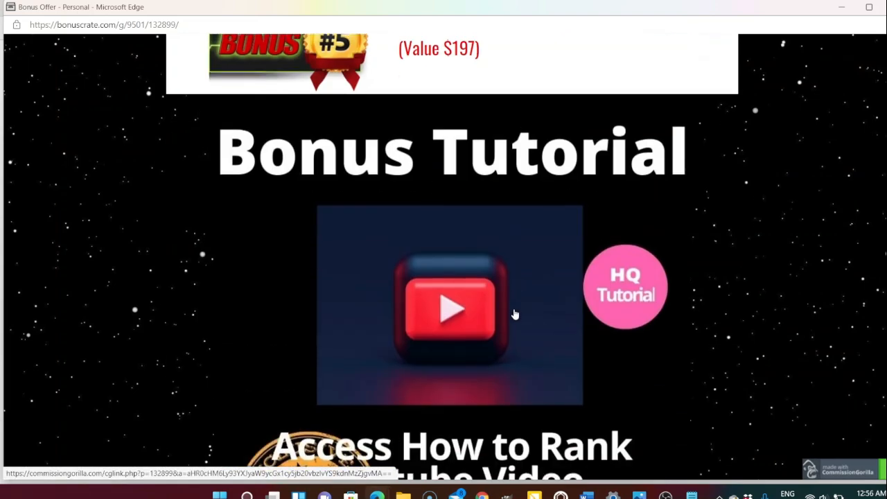
scroll(514, 314, "down", 12)
scroll(514, 314, "up", 5)
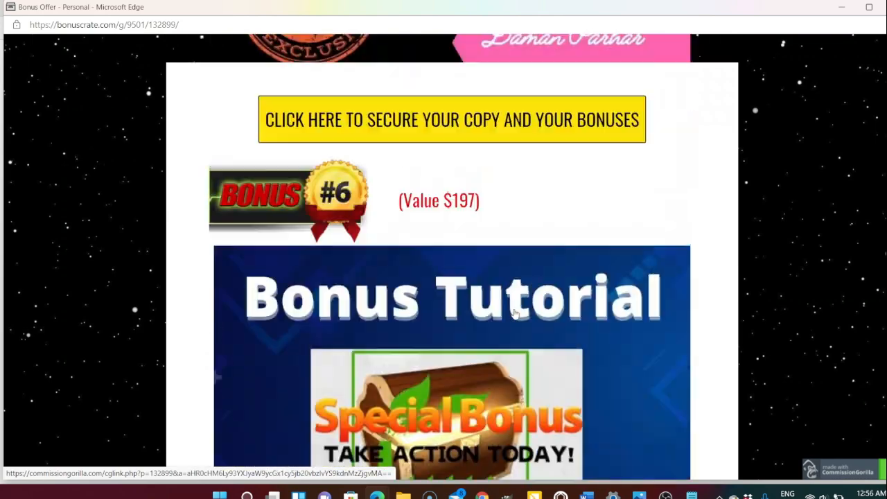
left_click_drag(886, 383, 886, 48)
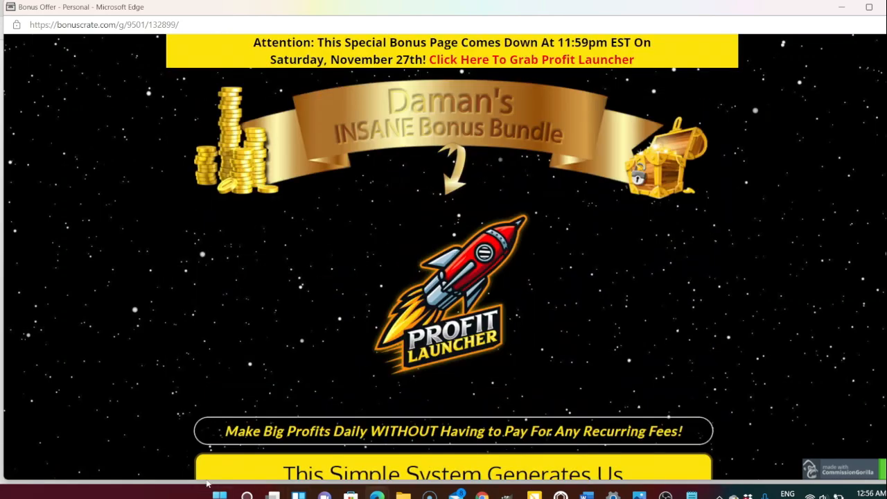
mouse_move(377, 494)
left_click(305, 437)
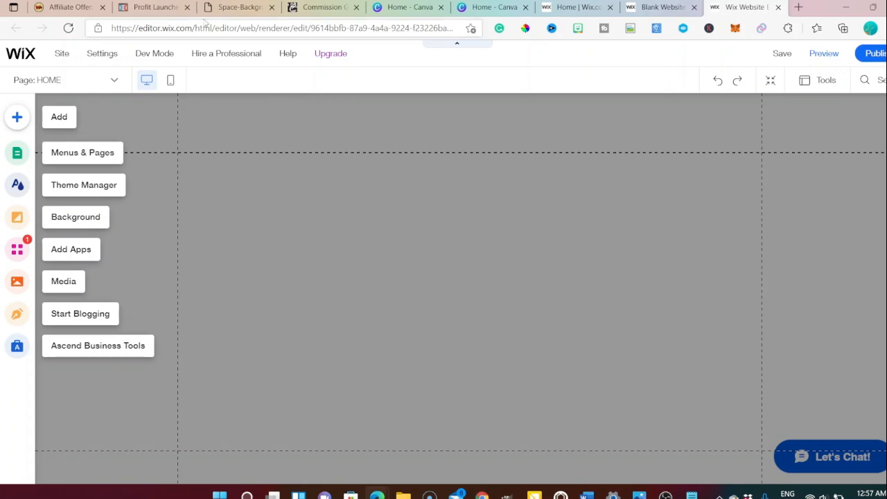
Examine the logo and headline banners on the Profit Launcher sales page, and go back to the Wix editor.
left_click(155, 8)
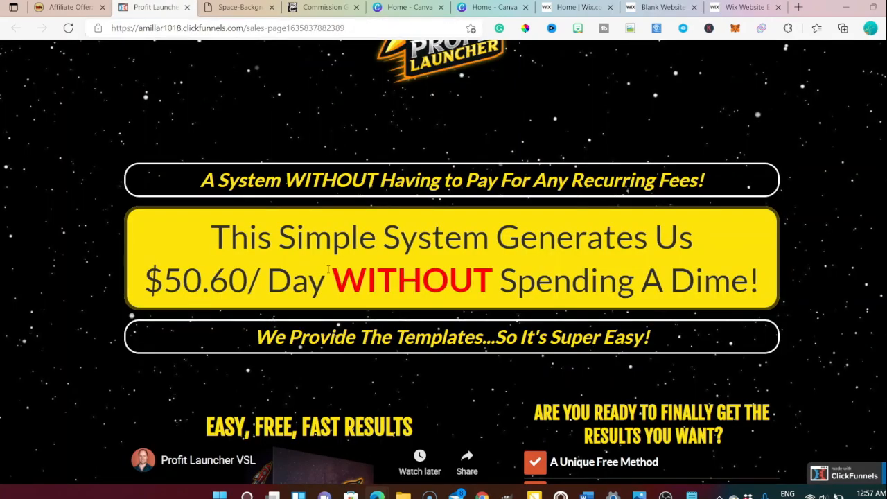
scroll(446, 138, "up", 2)
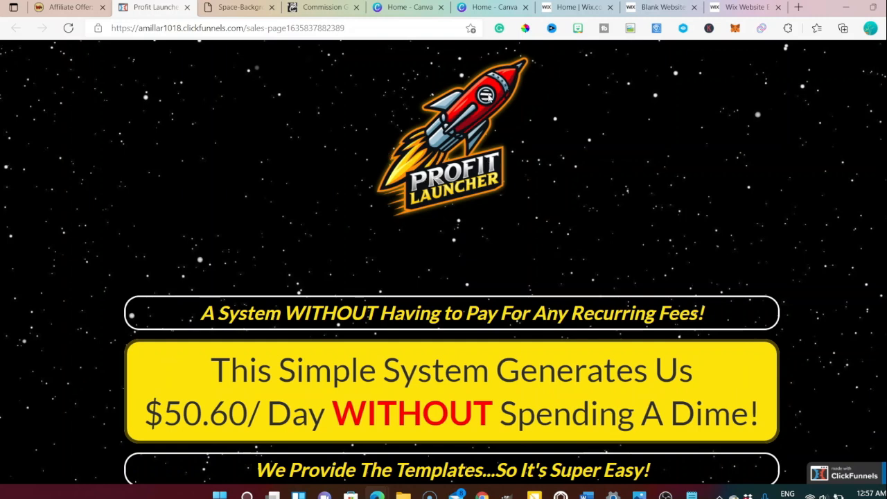
scroll(228, 266, "down", 1)
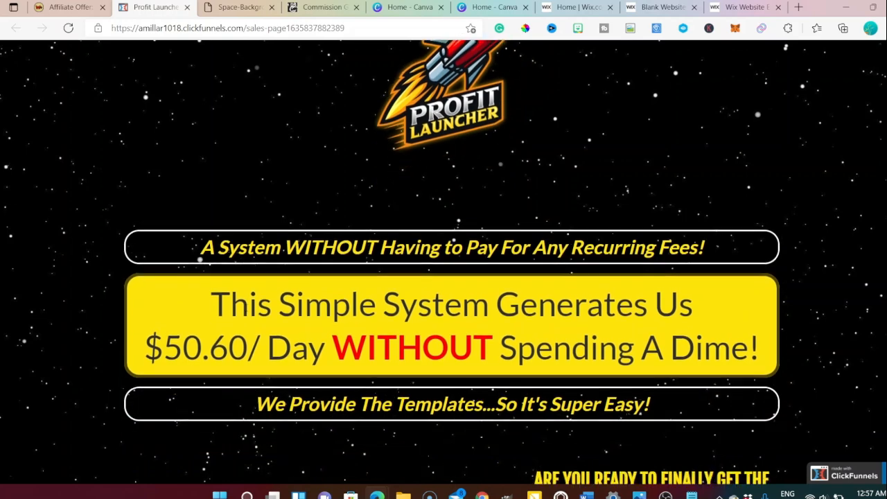
scroll(519, 387, "up", 1)
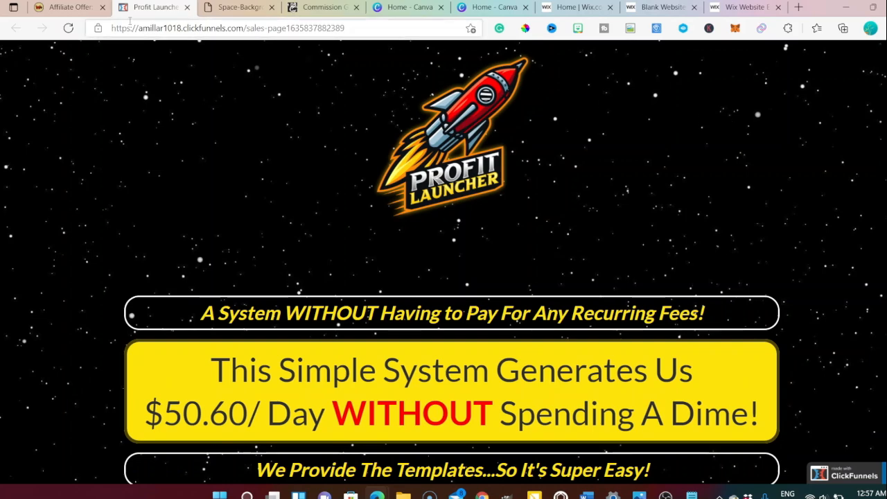
left_click(744, 7)
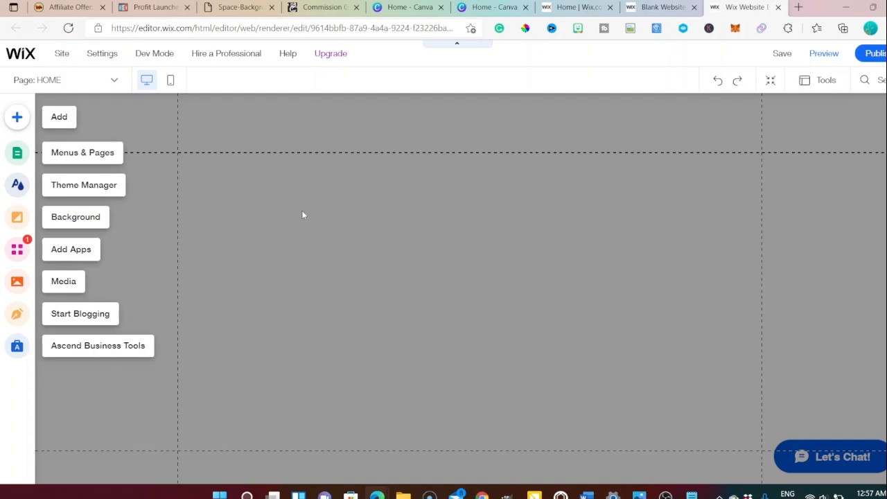
Upload Space-Background-1 (1) from the Profit Launcher folder and set it as the page background image.
left_click(69, 223)
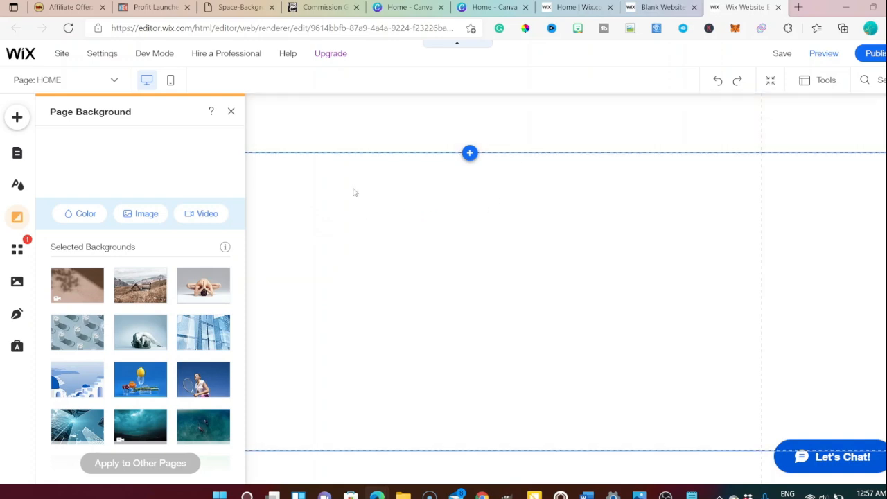
left_click(146, 215)
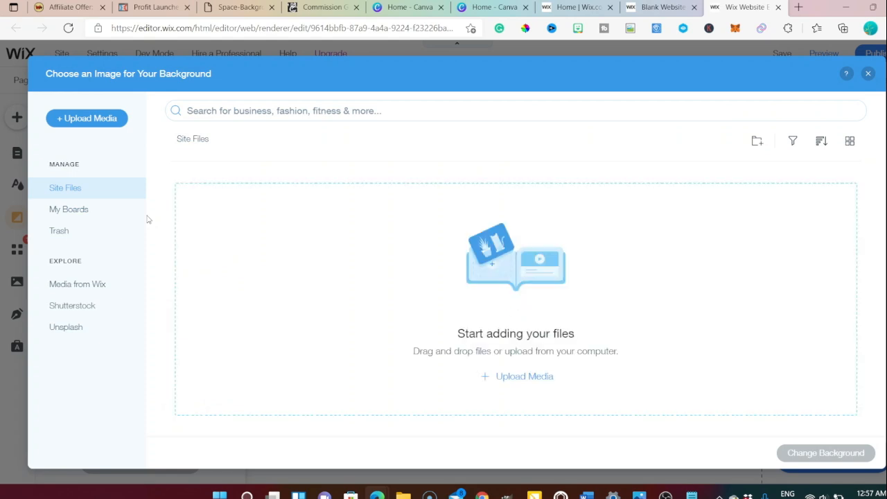
left_click(101, 126)
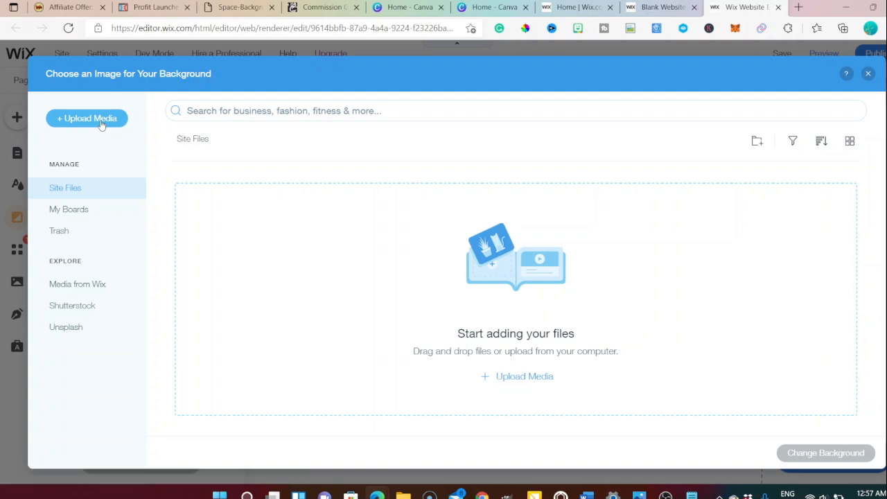
left_click(101, 122)
left_click(477, 301)
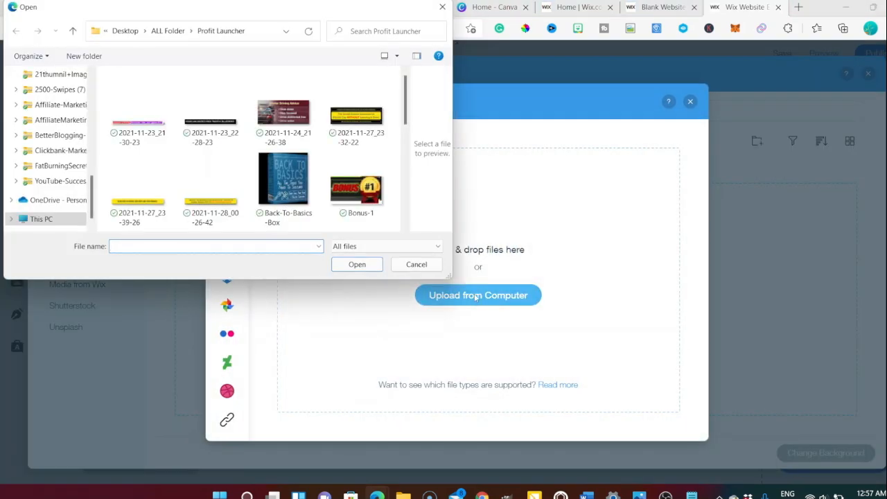
scroll(269, 154, "down", 3)
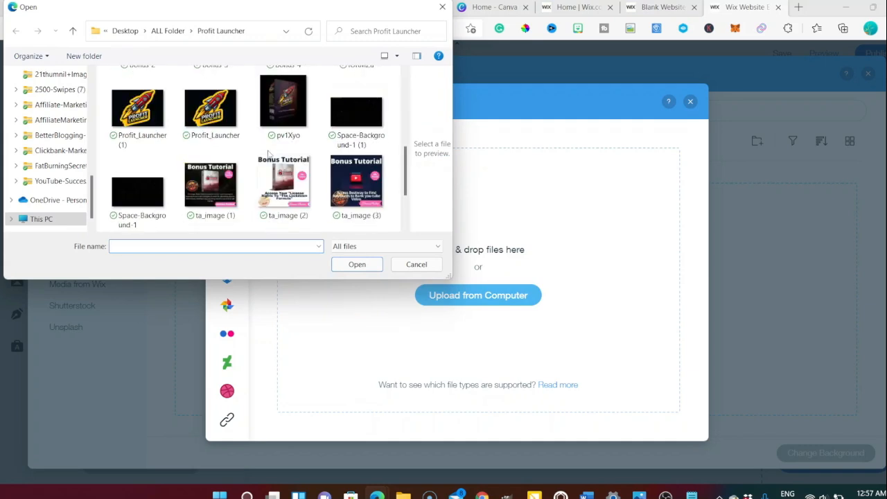
left_click(368, 111)
left_click(357, 264)
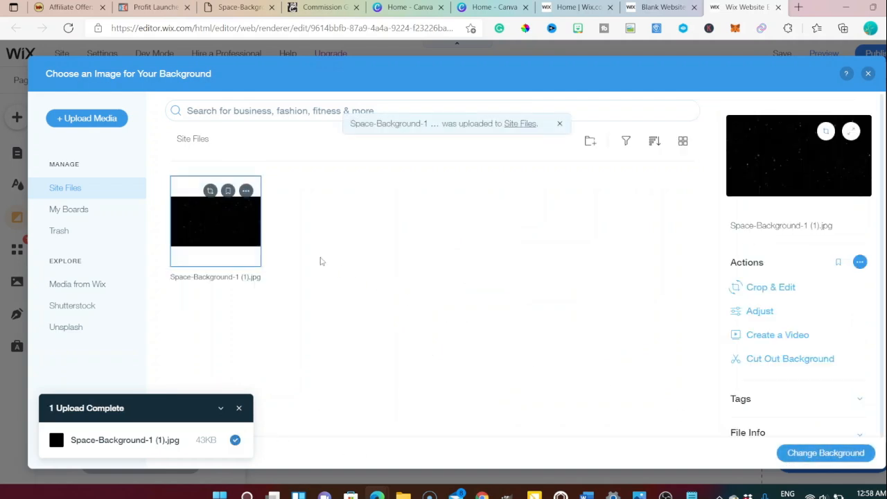
left_click(816, 455)
left_click(231, 111)
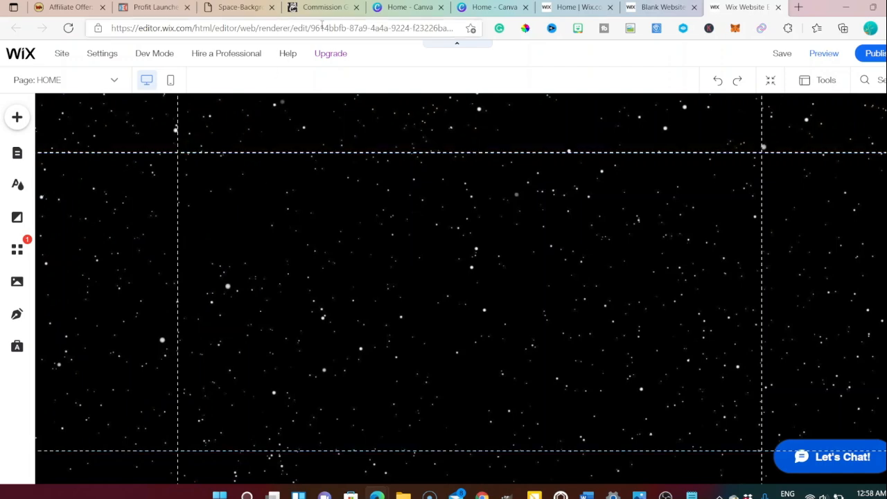
Examine the logo at the head of the Profit Launcher sales page and return to the Wix editor.
left_click(156, 7)
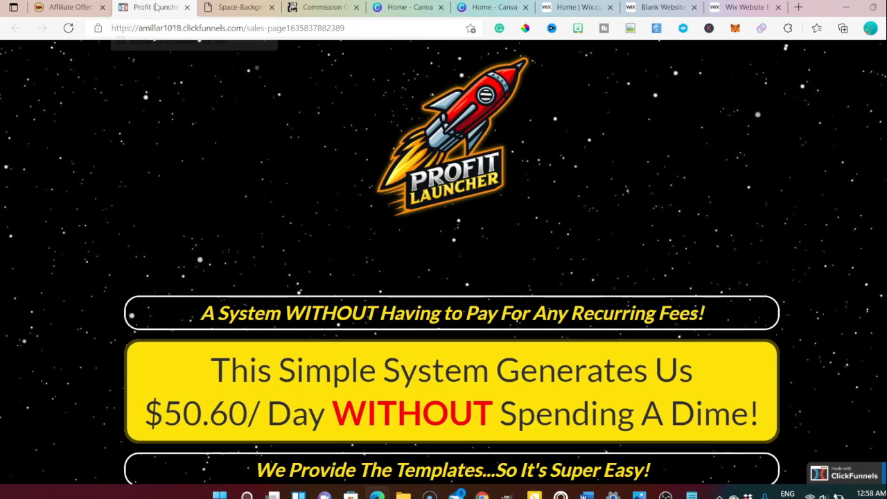
left_click(737, 7)
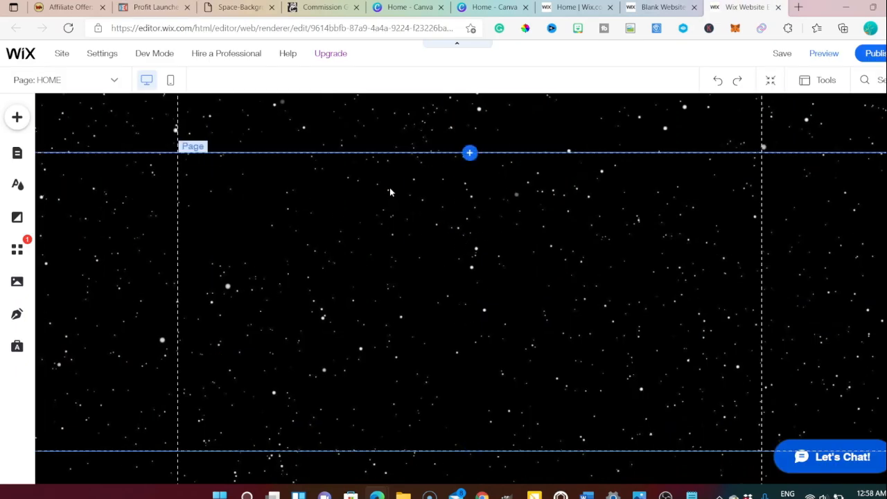
left_click(156, 7)
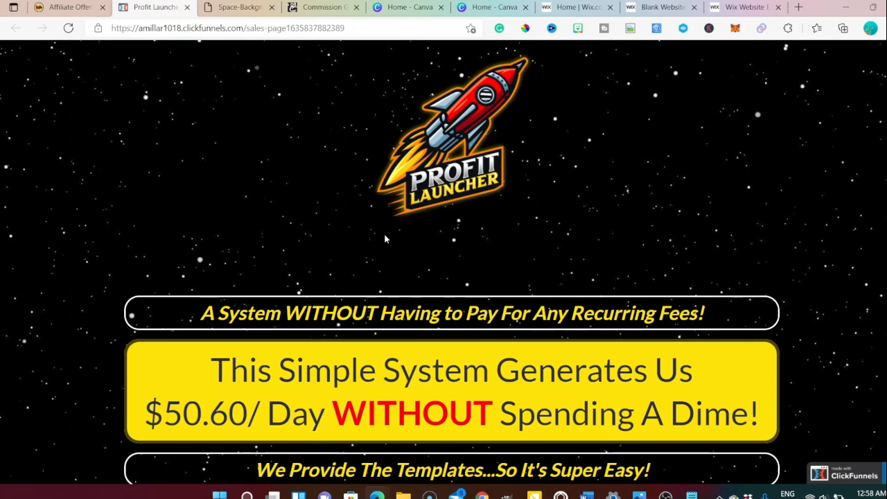
left_click(736, 7)
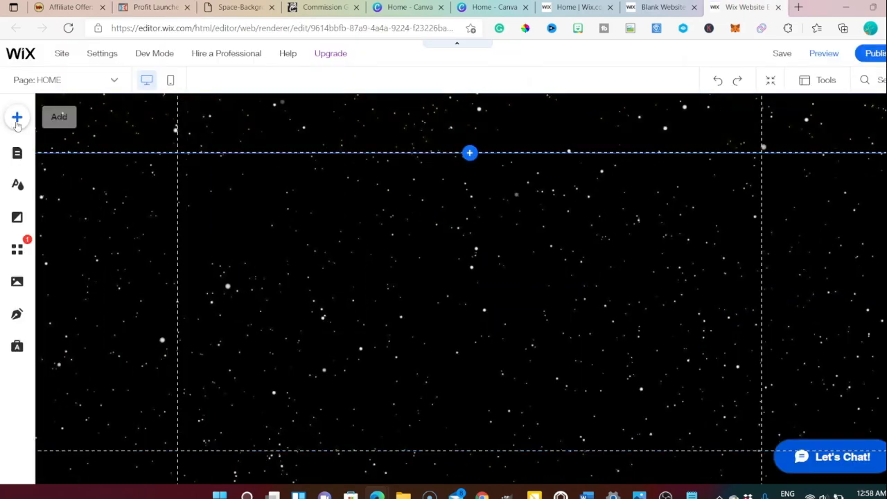
Upload the Profit_Launcher logo image from the computer and add it to the page.
left_click(17, 120)
mouse_move(70, 175)
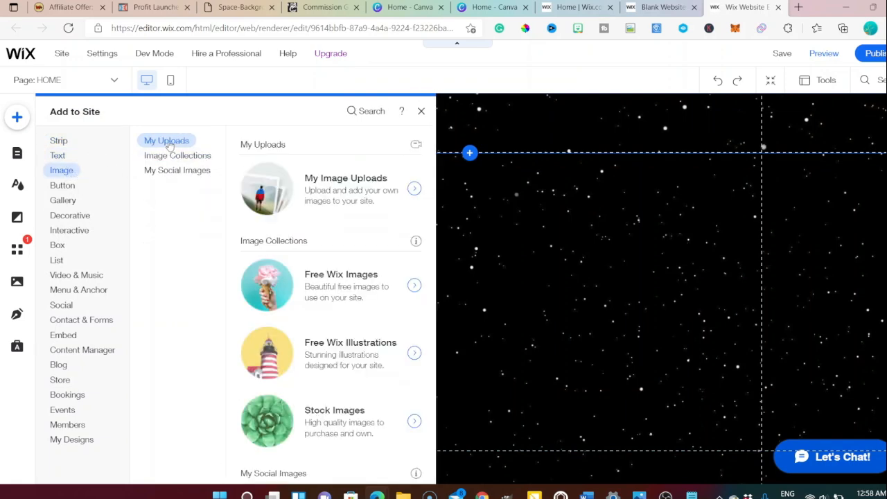
left_click(336, 191)
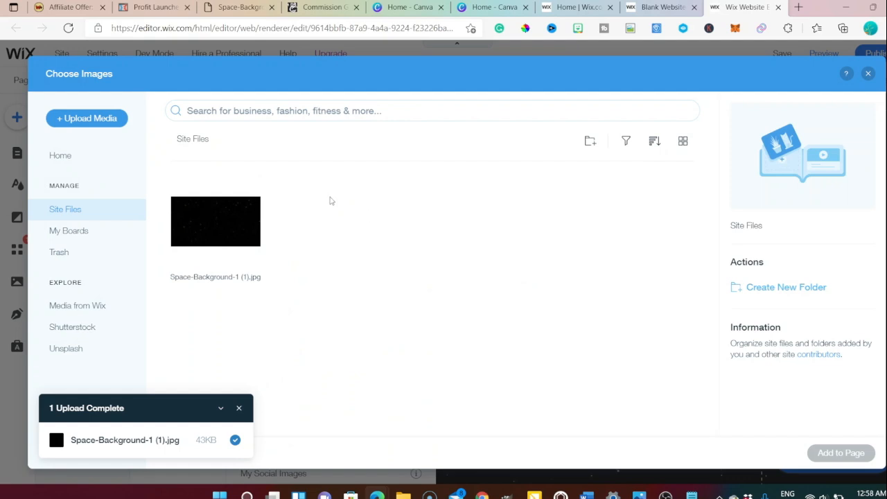
left_click(97, 119)
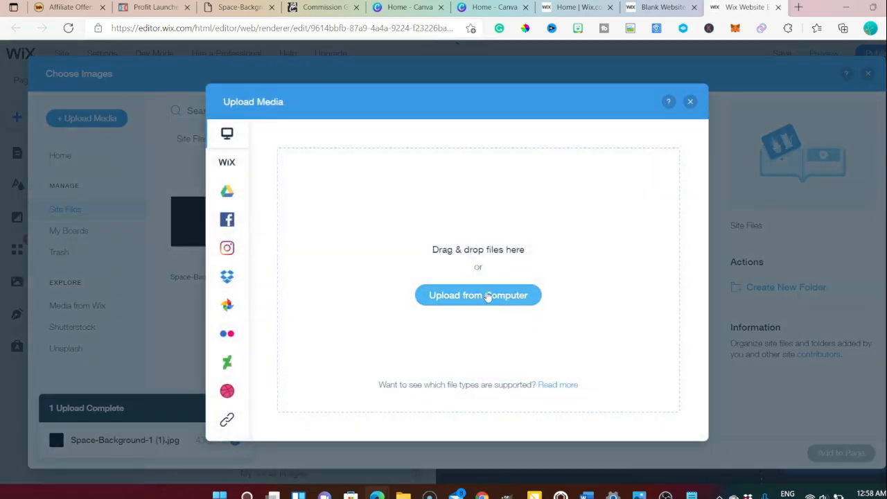
left_click(488, 296)
scroll(272, 170, "down", 1)
left_click(221, 196)
left_click(357, 272)
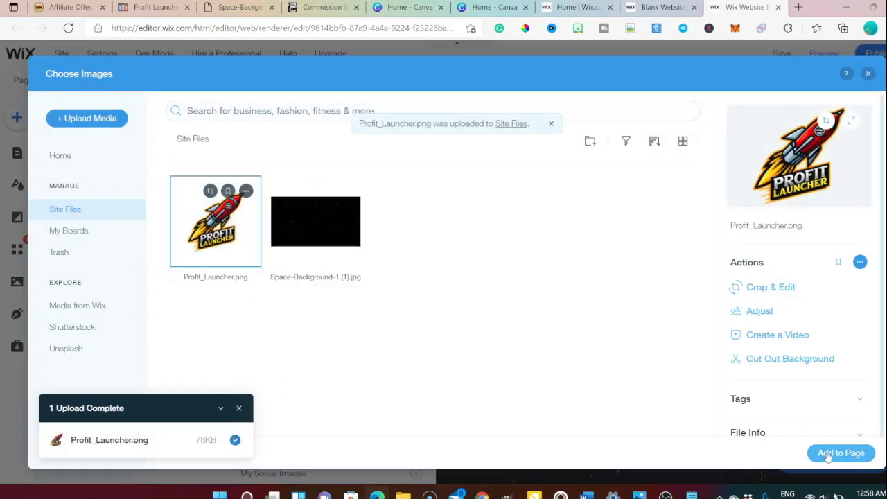
left_click(840, 453)
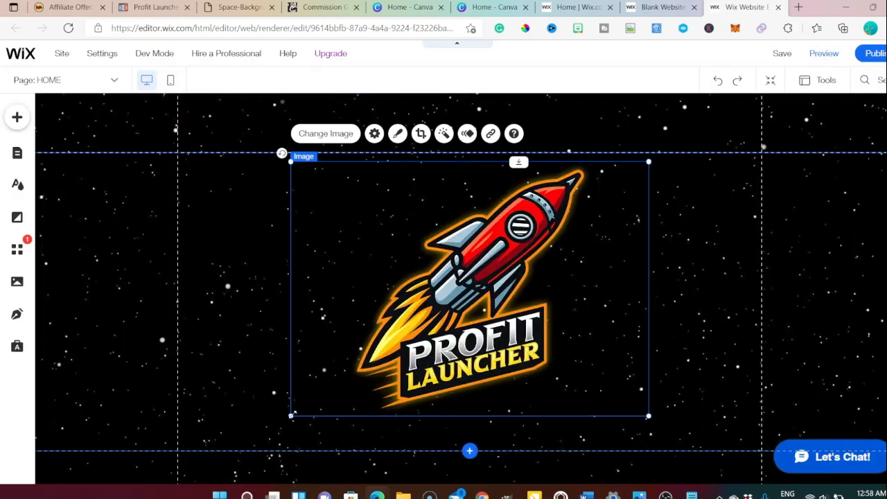
Shrink the Profit Launcher logo to less than half its size and centre it at the top of the page section.
left_click_drag(291, 416, 504, 276)
left_click_drag(545, 245, 425, 242)
left_click(409, 270)
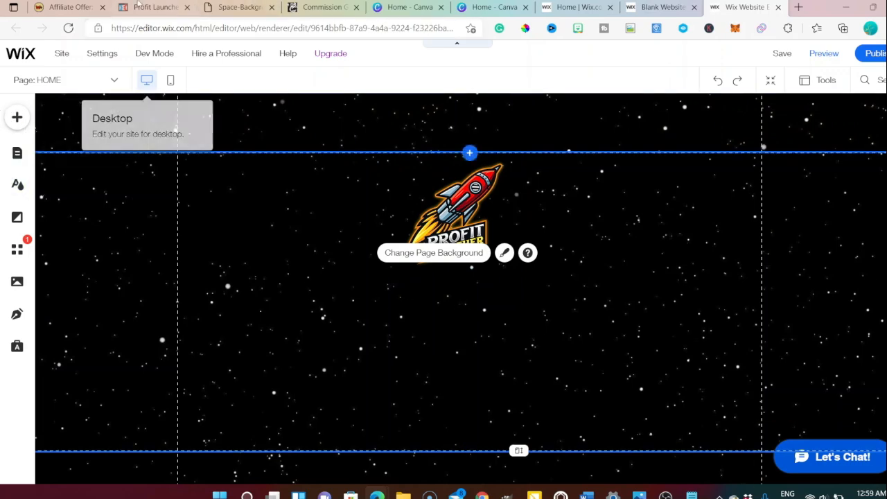
Check the headline banners on the sales page, and upload the matching image 2021-11-27_23-32-22 to the Wix page.
left_click(154, 7)
scroll(179, 222, "down", 1)
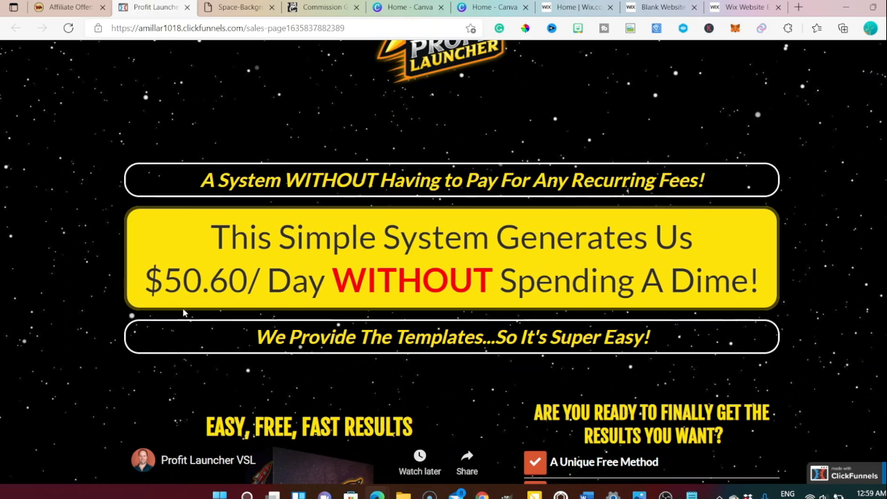
left_click(743, 7)
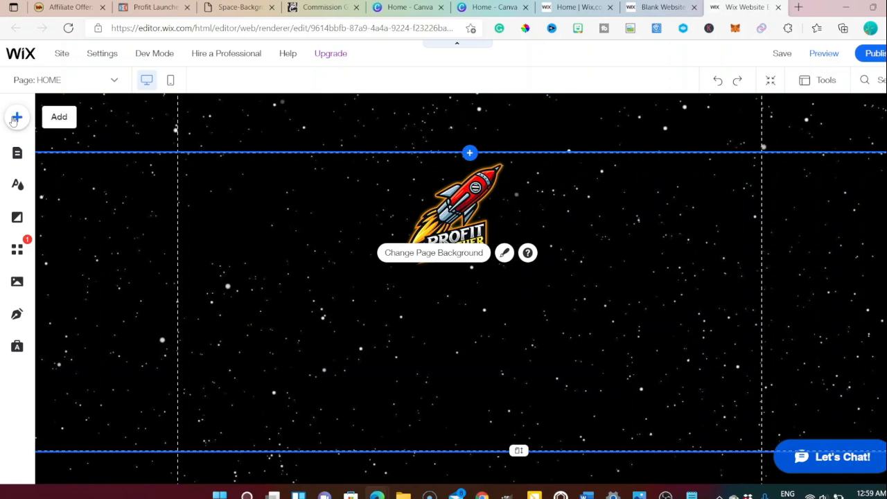
left_click(16, 118)
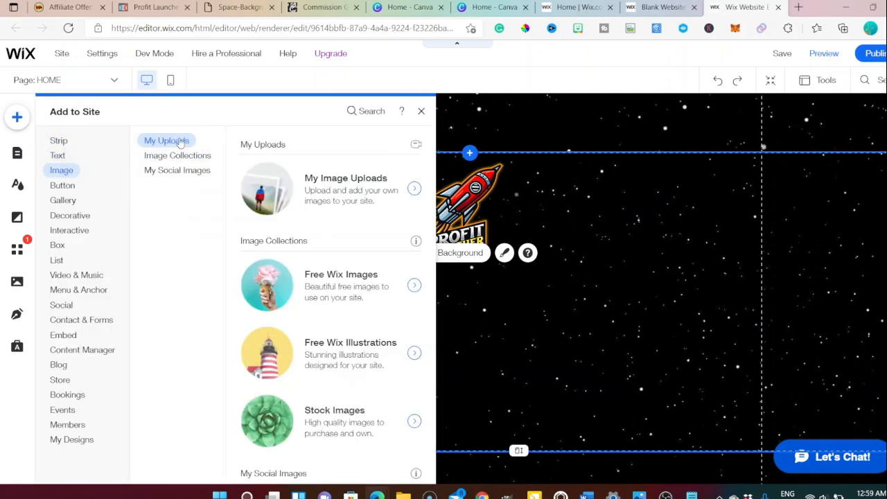
left_click(334, 184)
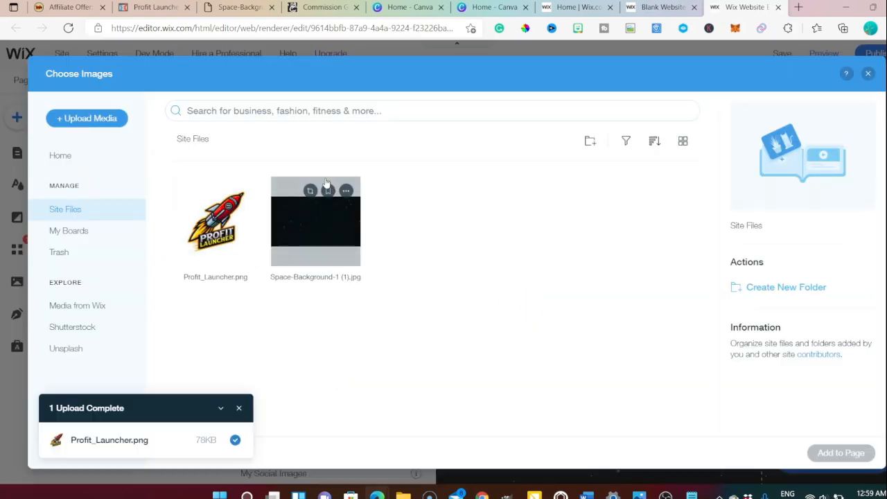
left_click(87, 118)
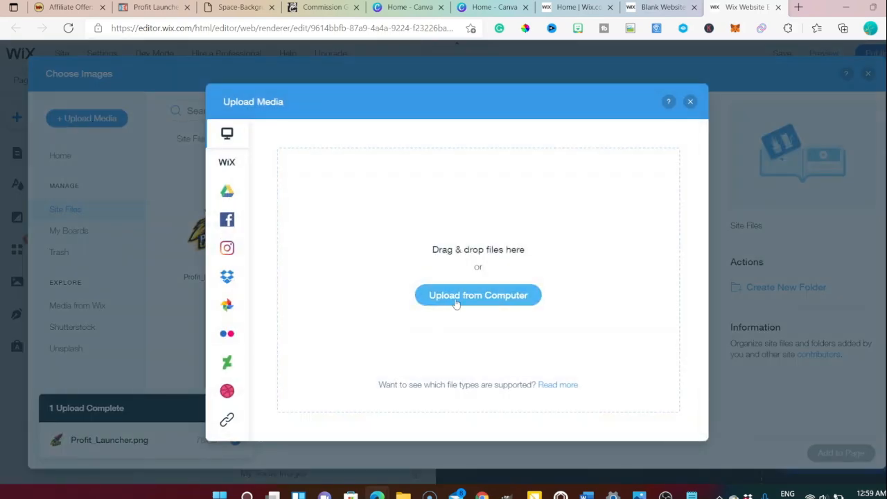
left_click(454, 305)
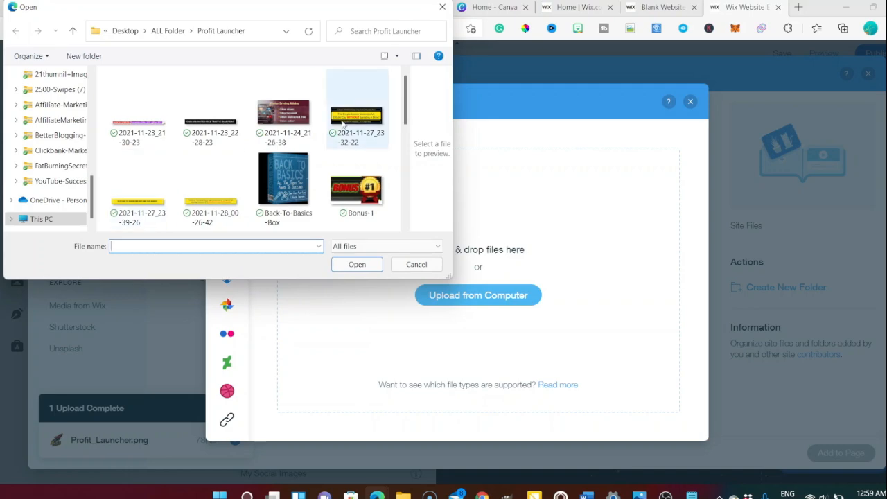
left_click(341, 124)
left_click(357, 264)
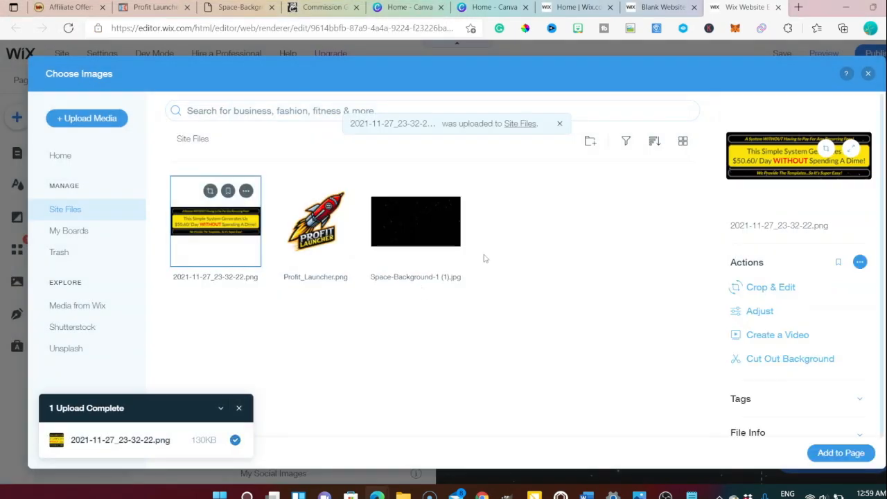
left_click(841, 453)
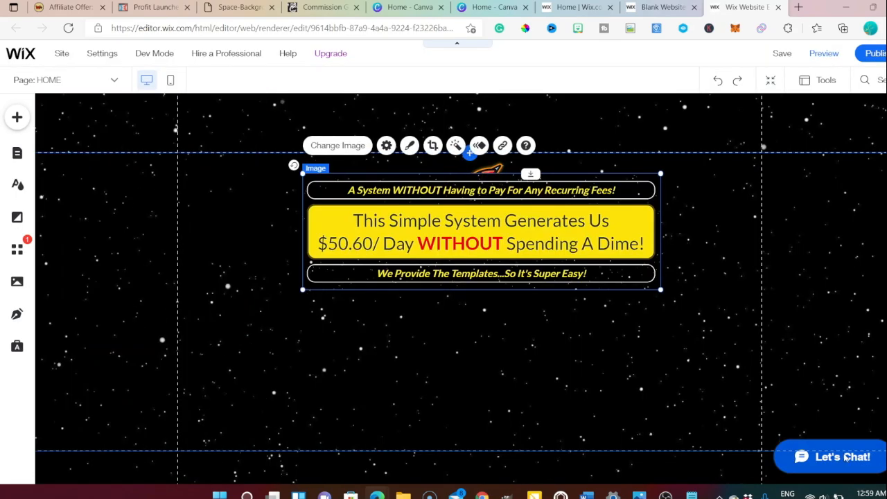
Move the headline banner image below the logo and enlarge it to span nearly the full width between the page guides.
left_click_drag(446, 227, 421, 337)
left_click_drag(635, 283, 739, 247)
left_click_drag(440, 335, 380, 367)
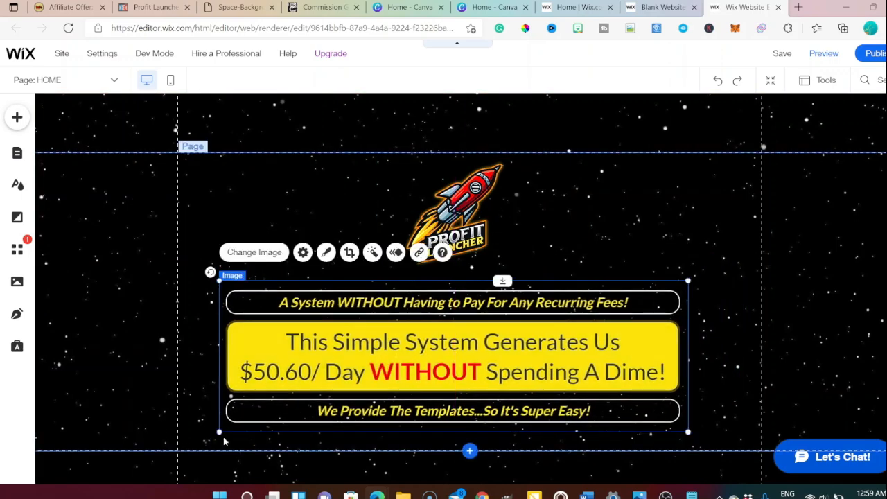
left_click_drag(219, 433, 172, 446)
left_click_drag(416, 374, 436, 374)
left_click_drag(707, 281, 762, 264)
left_click_drag(474, 320, 460, 325)
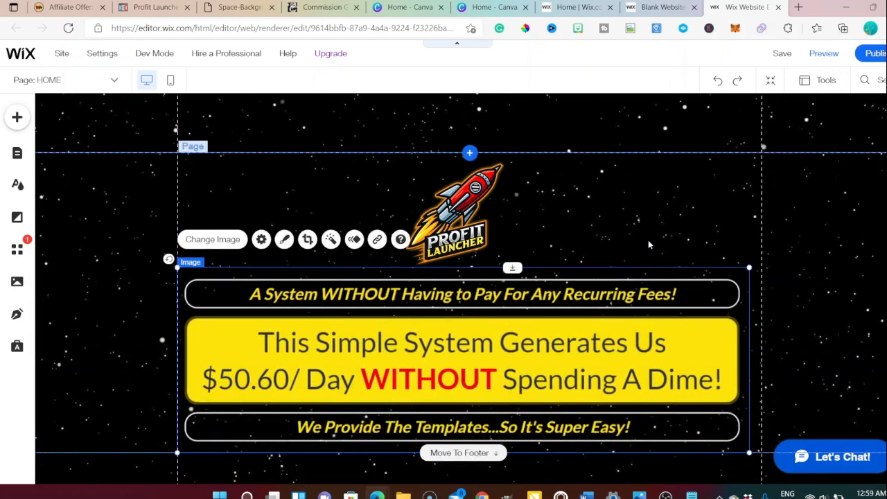
Enlarge the Profit Launcher logo slightly so it reaches the upper edge of the page section.
left_click(463, 201)
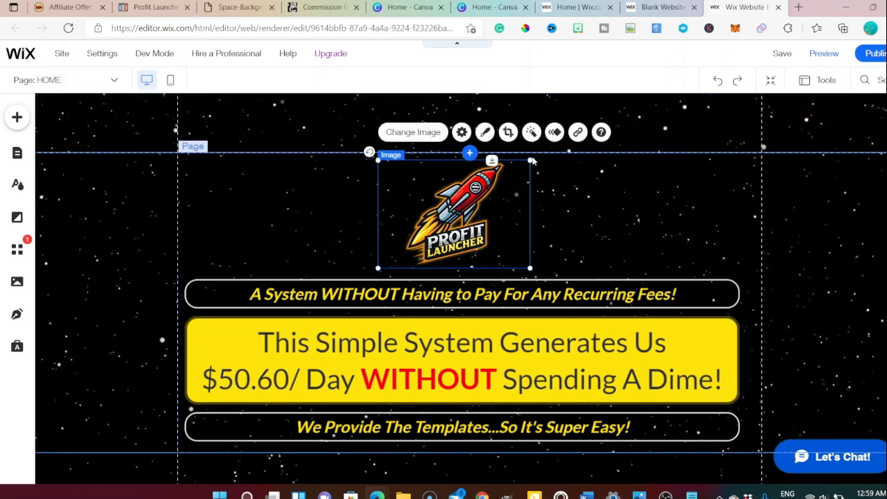
left_click_drag(532, 155, 539, 154)
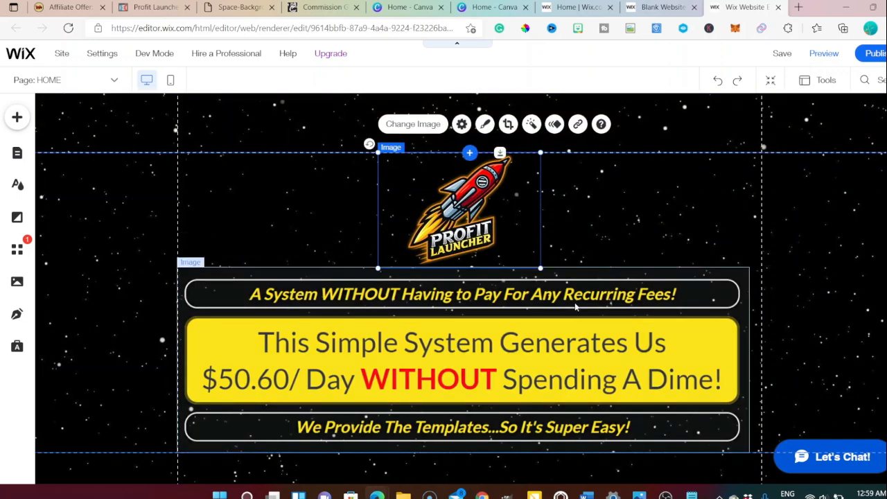
scroll(576, 314, "down", 1)
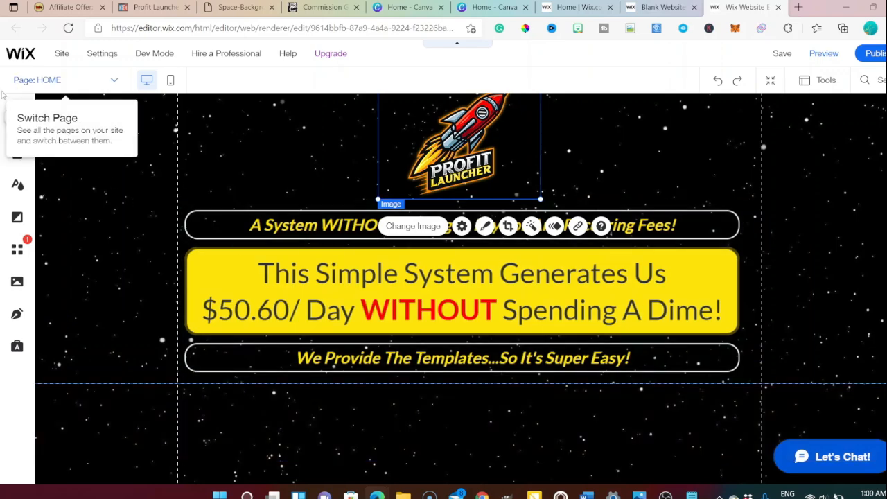
Upload the image 2021-11-27_23-39-26 from the Profit Launcher folder, add it to the page, and centre it below the headline banner.
left_click(17, 118)
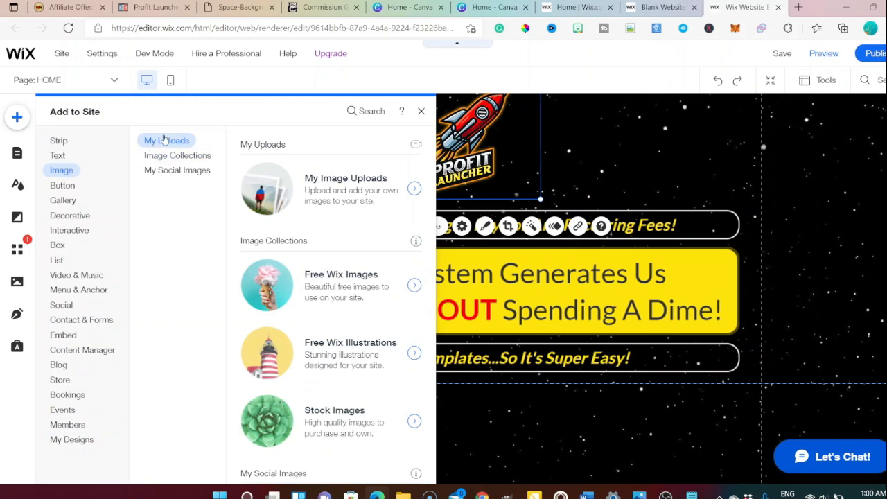
left_click(333, 182)
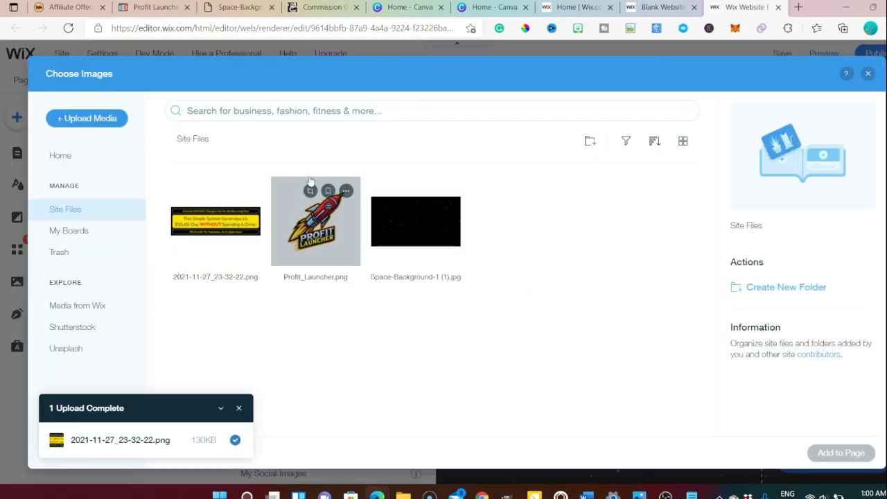
left_click(91, 119)
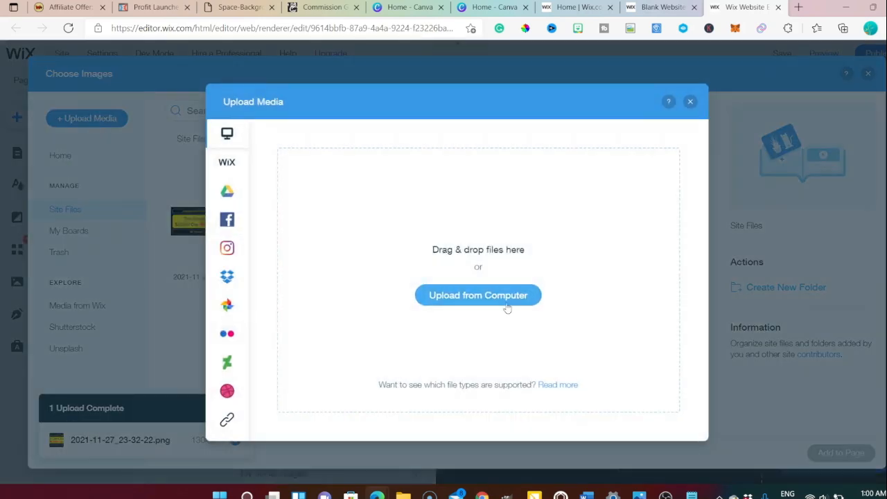
left_click(506, 308)
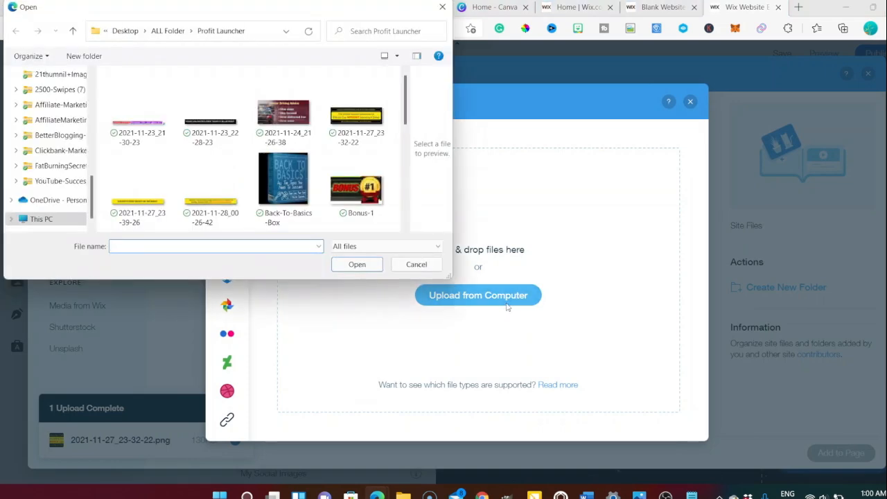
left_click(138, 185)
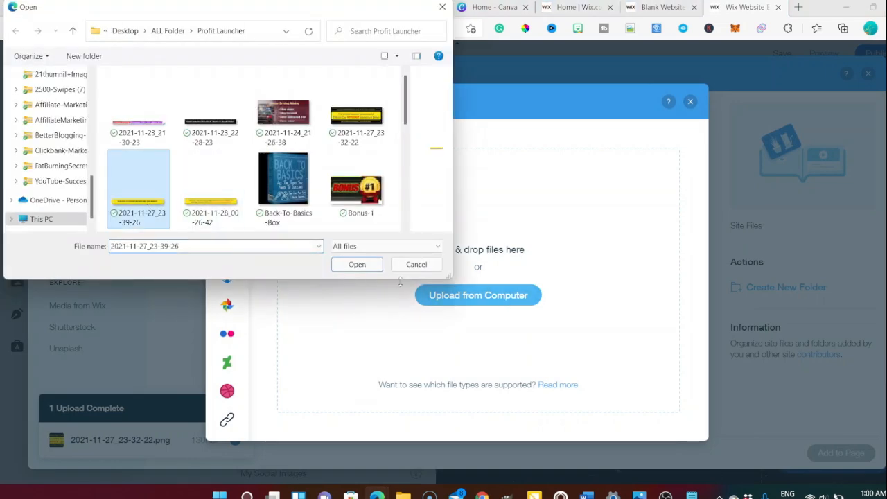
left_click(357, 264)
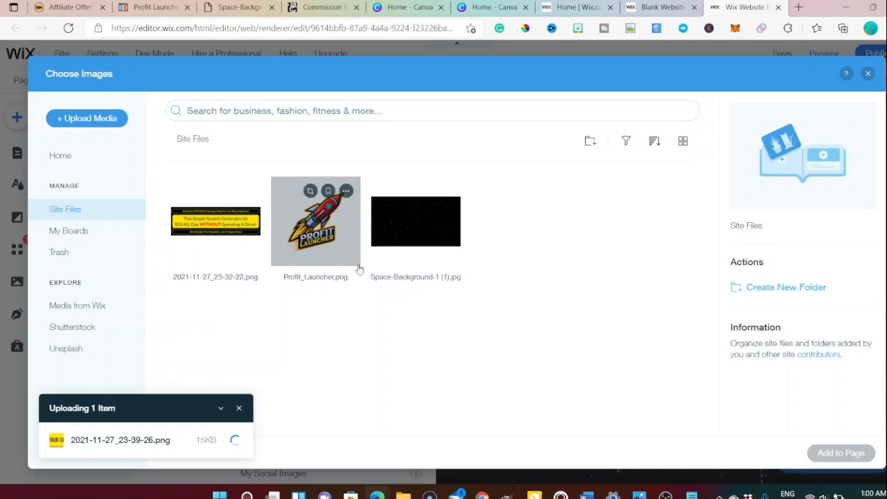
left_click(831, 459)
left_click_drag(369, 316, 367, 425)
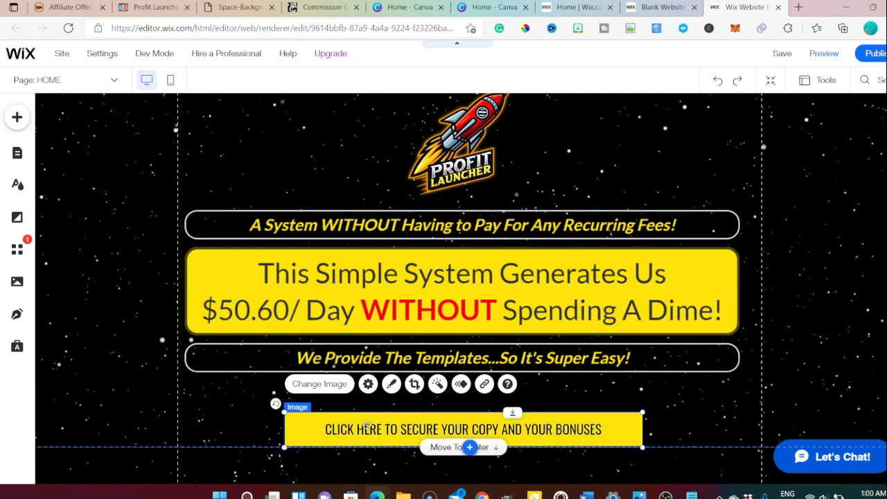
scroll(307, 414, "down", 1)
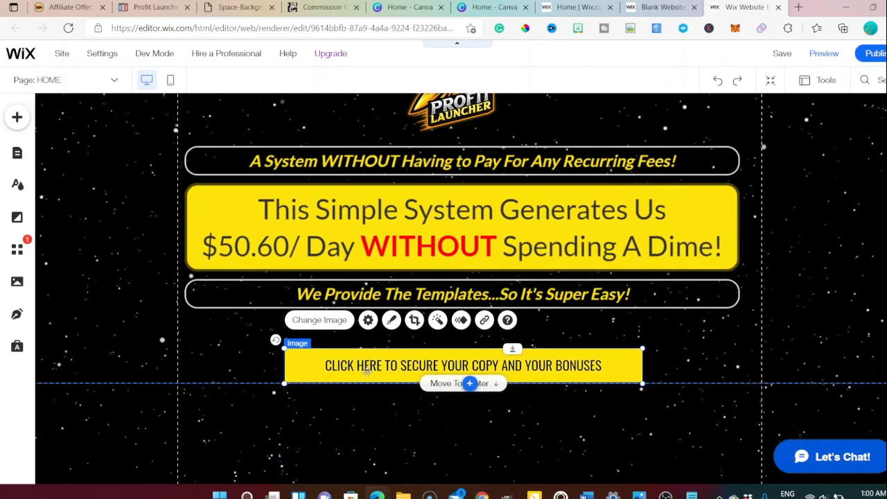
Switch to Canva and look at the Bonus Tutorial design for Forget About Broke Training.
left_click(494, 7)
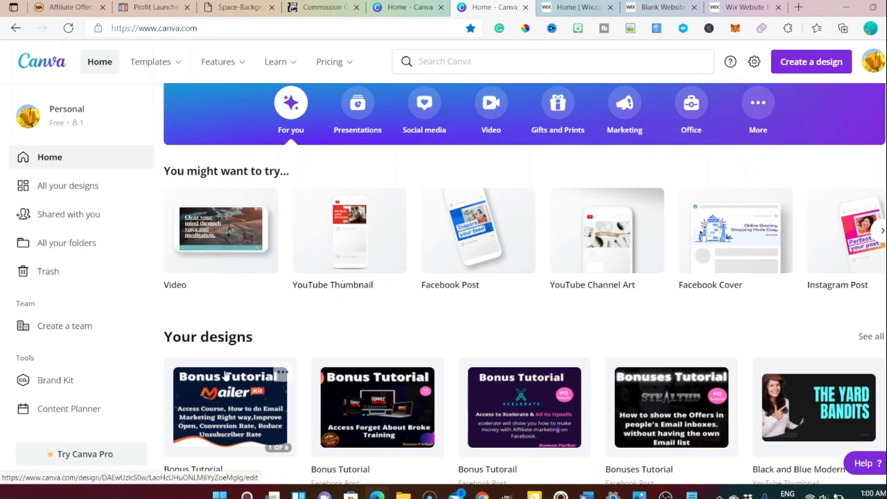
scroll(208, 360, "down", 2)
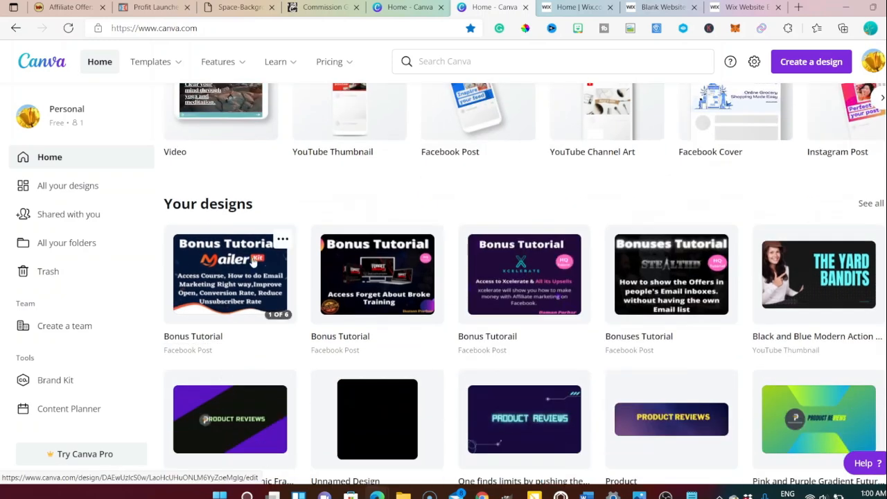
left_click(361, 272)
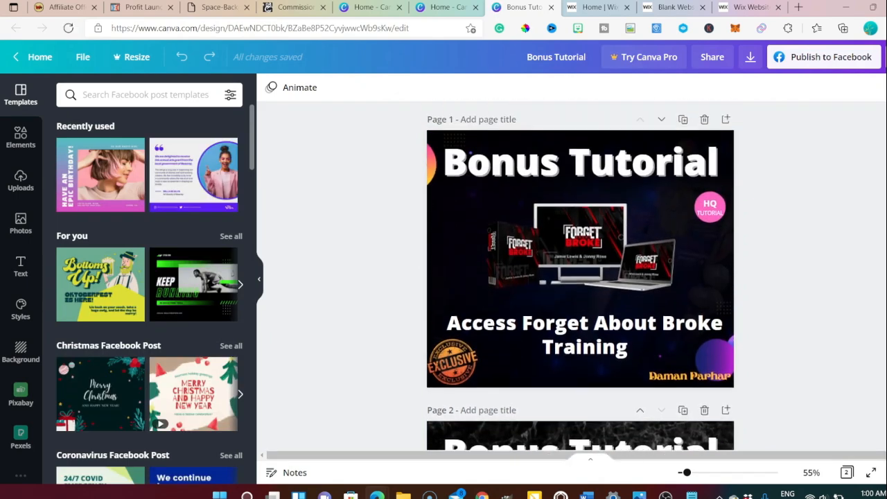
left_click(49, 57)
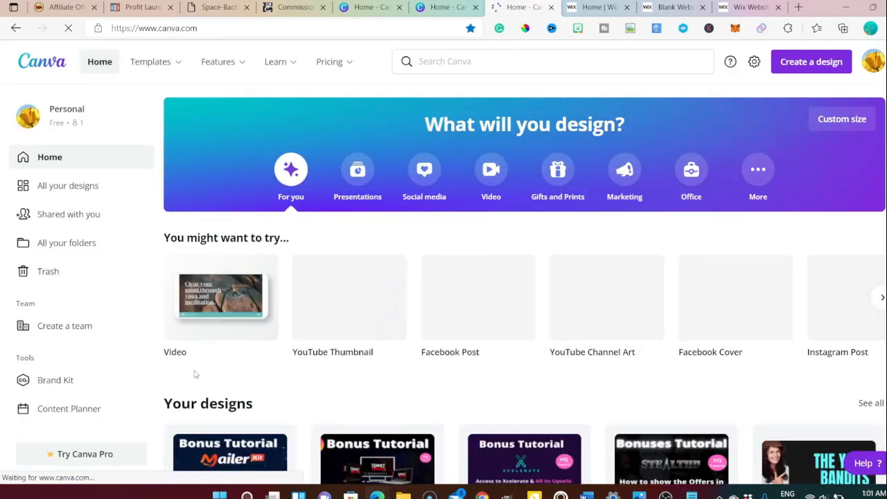
Open the Xcelerate Bonus Tutorial design and review its bonus pages down to the Commission Gorilla page.
scroll(225, 238, "down", 4)
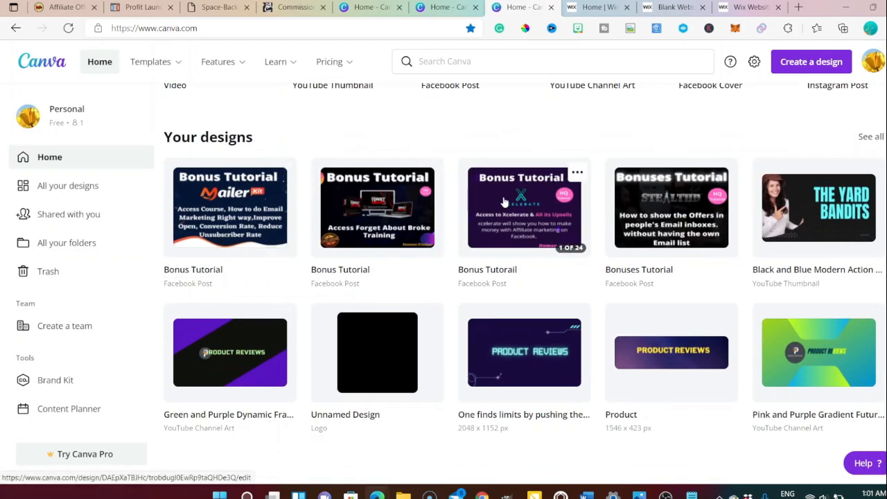
left_click(503, 201)
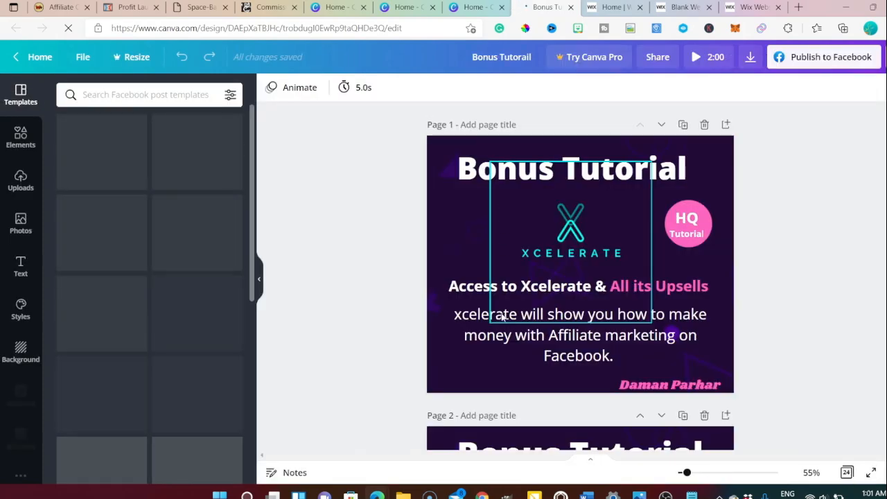
scroll(540, 291, "down", 4)
scroll(409, 399, "down", 4)
scroll(410, 399, "down", 15)
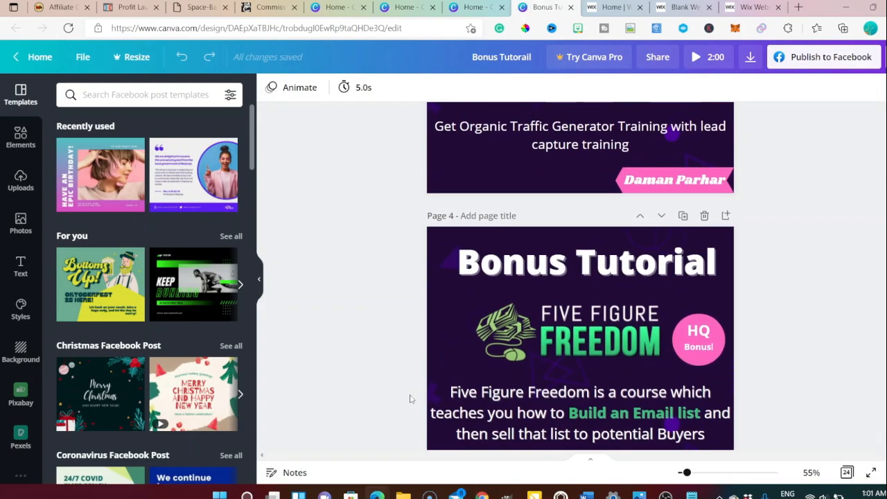
scroll(409, 399, "down", 3)
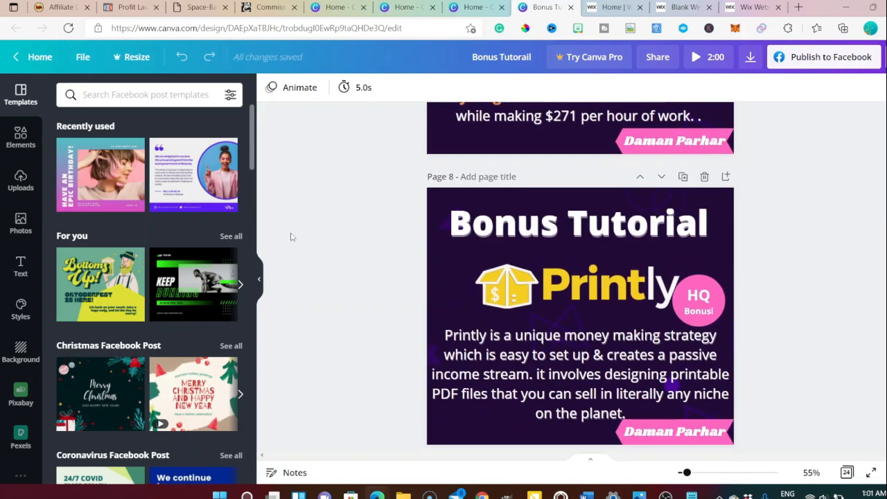
scroll(357, 344, "down", 10)
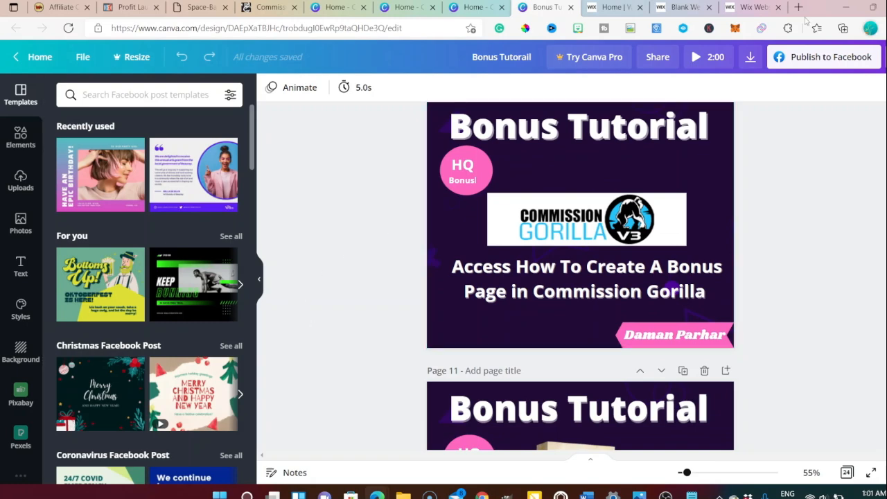
left_click(762, 14)
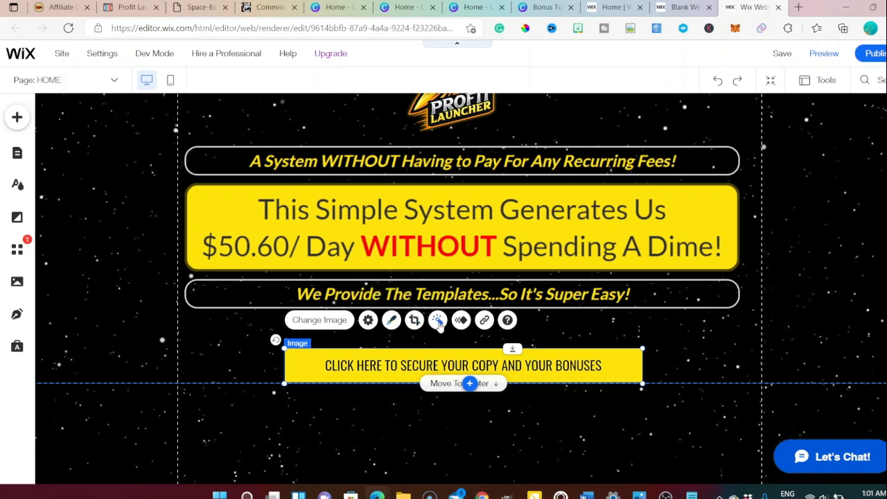
left_click(484, 320)
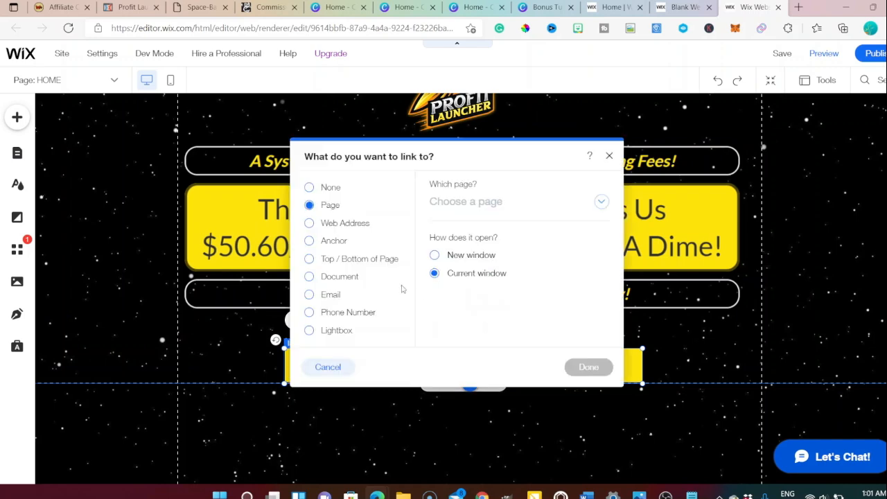
left_click(309, 223)
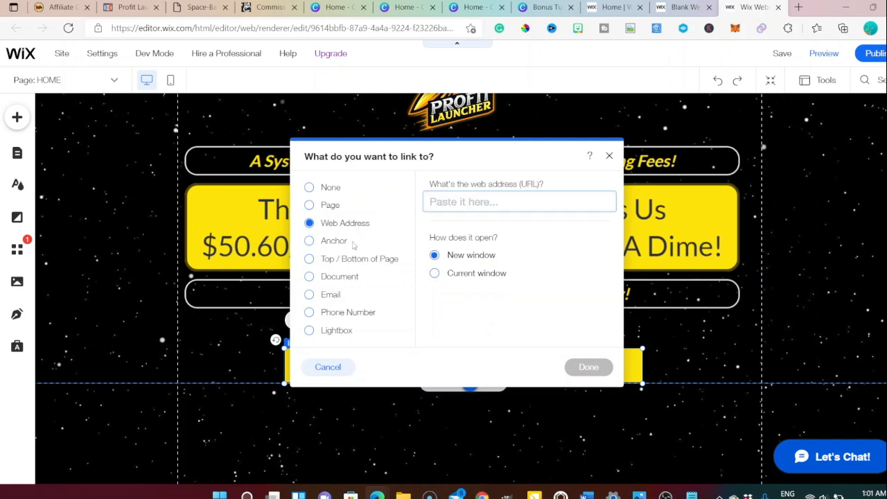
left_click(434, 273)
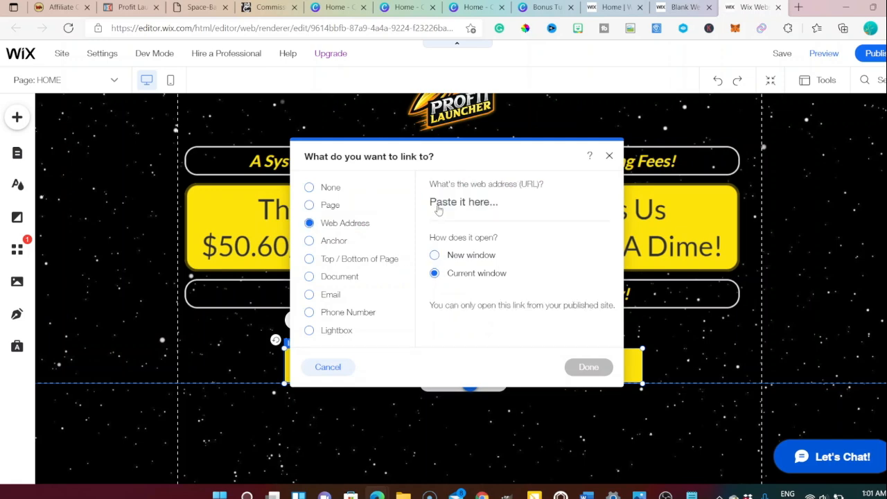
left_click(66, 9)
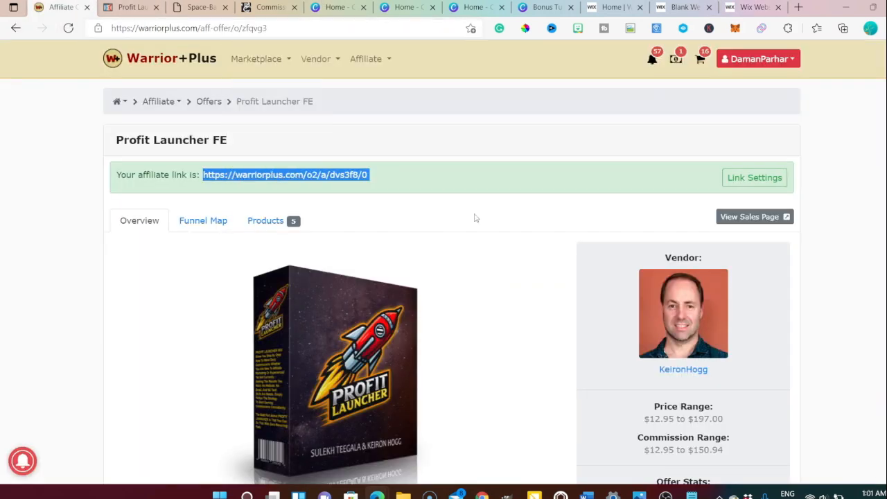
left_click(762, 7)
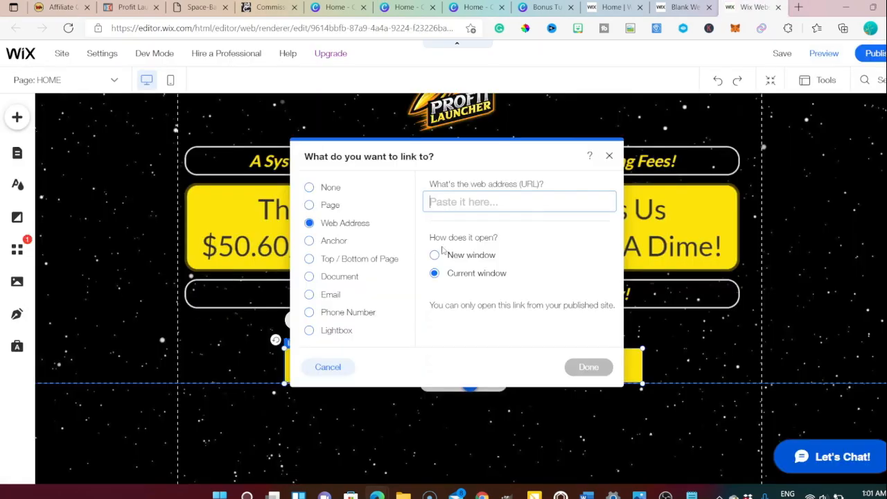
left_click(449, 202)
type("https://warriorplus.com/o2/a/dvs3f8/0")
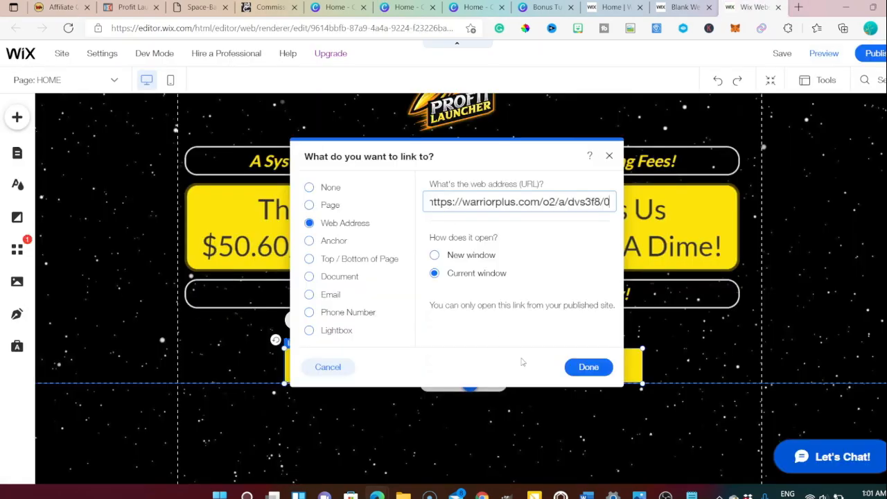
left_click(586, 369)
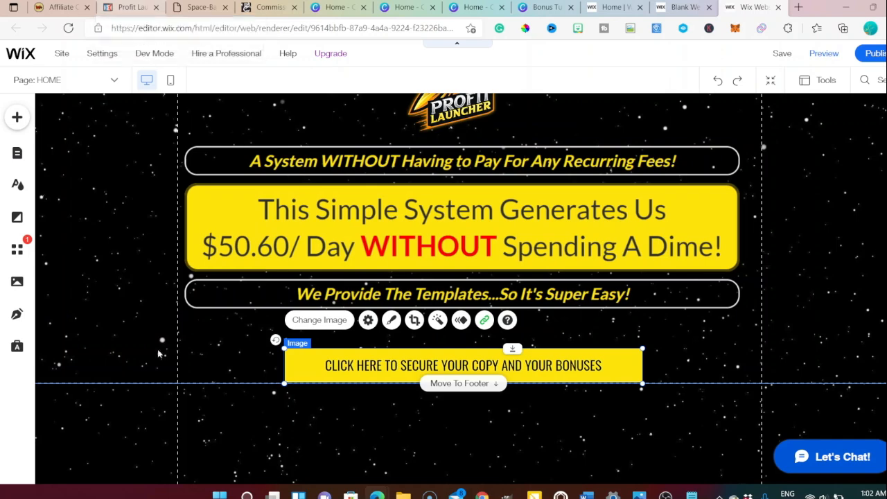
Switch to the existing Bonus Offer page and examine its banners and sections as a layout reference.
mouse_move(376, 494)
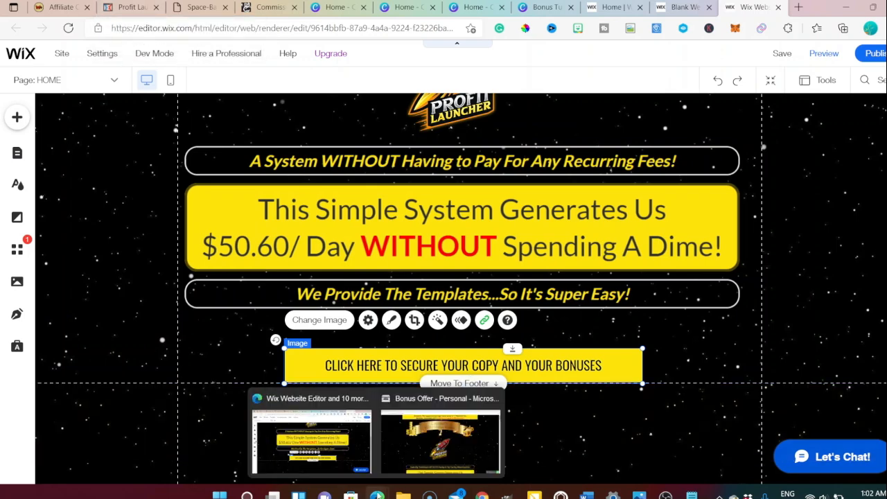
left_click(437, 452)
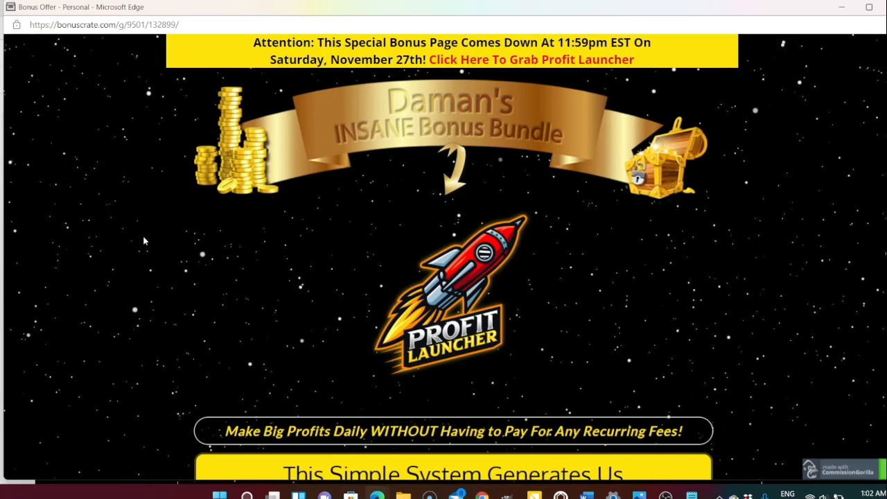
scroll(144, 241, "down", 8)
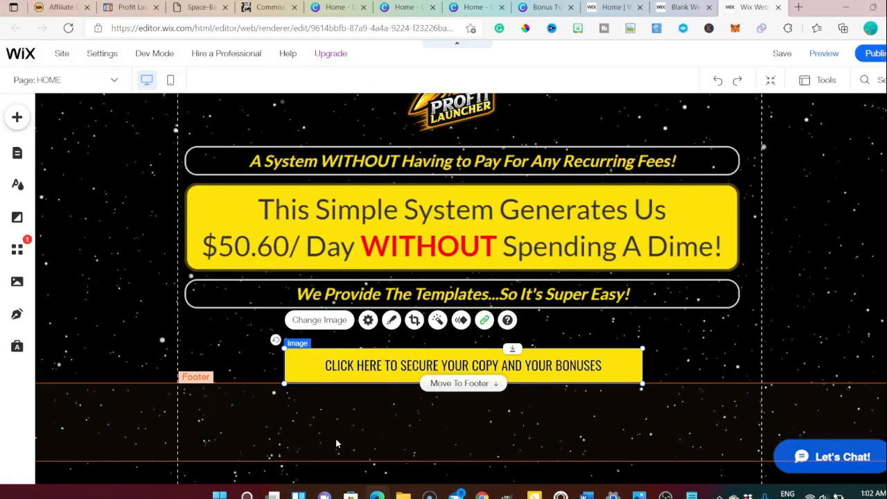
left_click(335, 439)
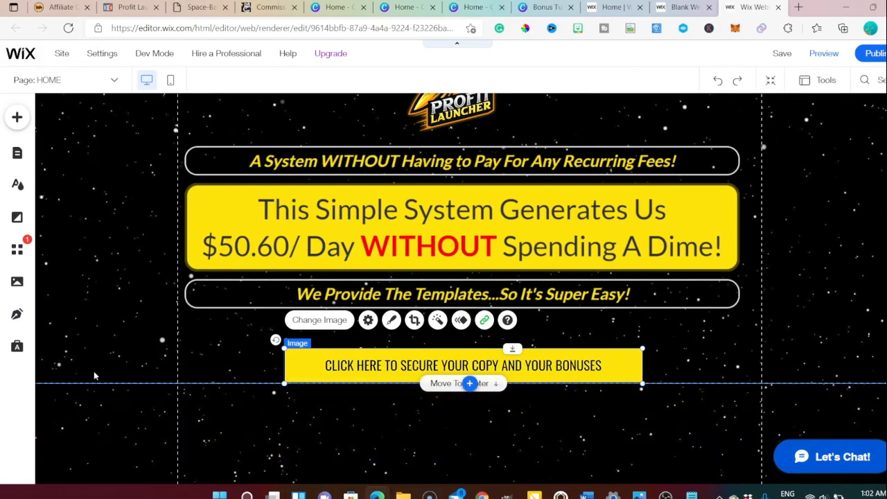
Add a Heading 1 text element and place it below the yellow call-to-action image.
left_click(15, 123)
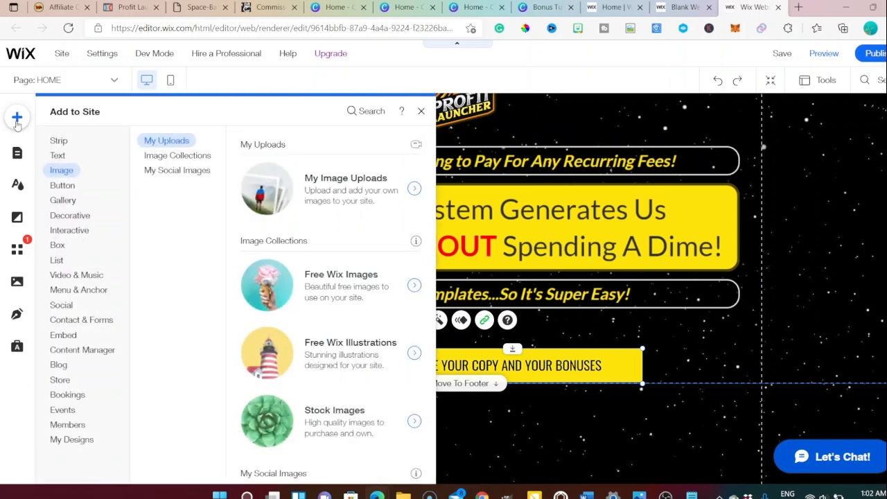
left_click(66, 162)
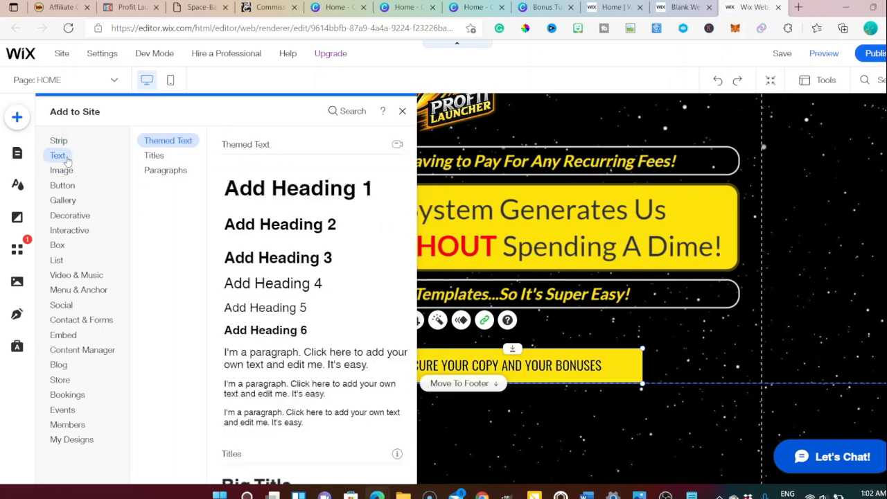
left_click(271, 184)
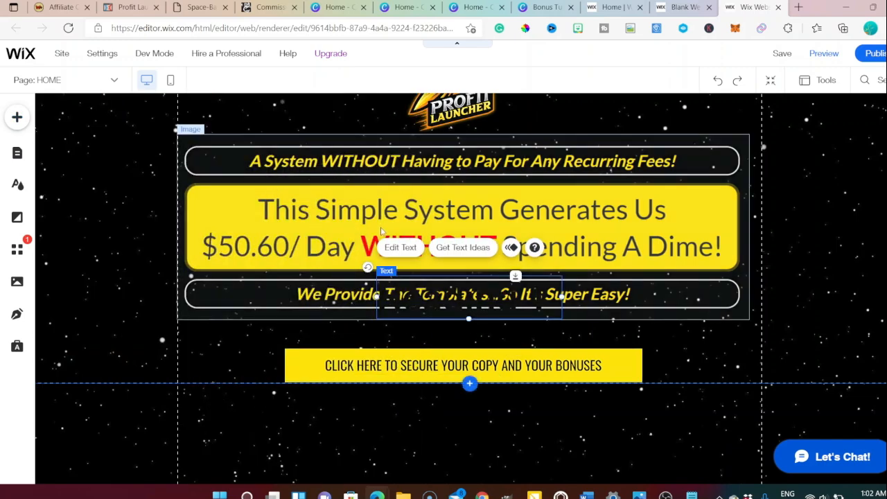
left_click_drag(415, 297, 373, 431)
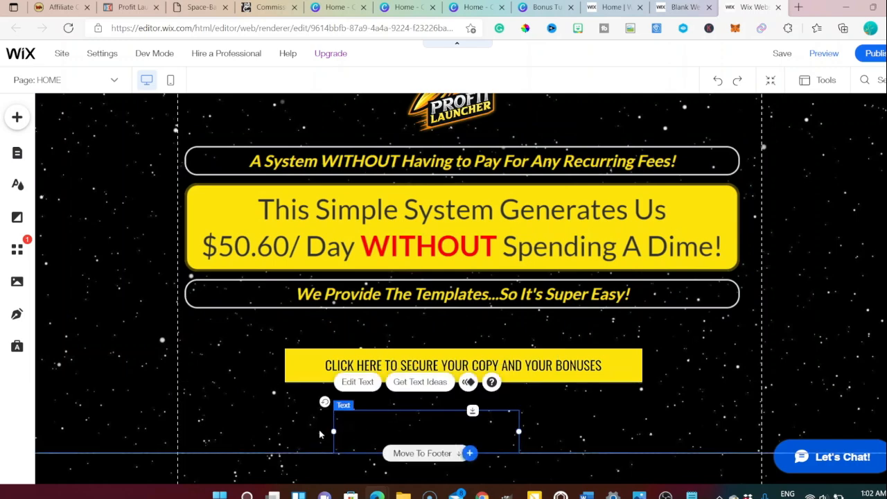
Set the new Heading 1 text colour to white (#FFFFFF) so it contrasts with the space background.
left_click(368, 385)
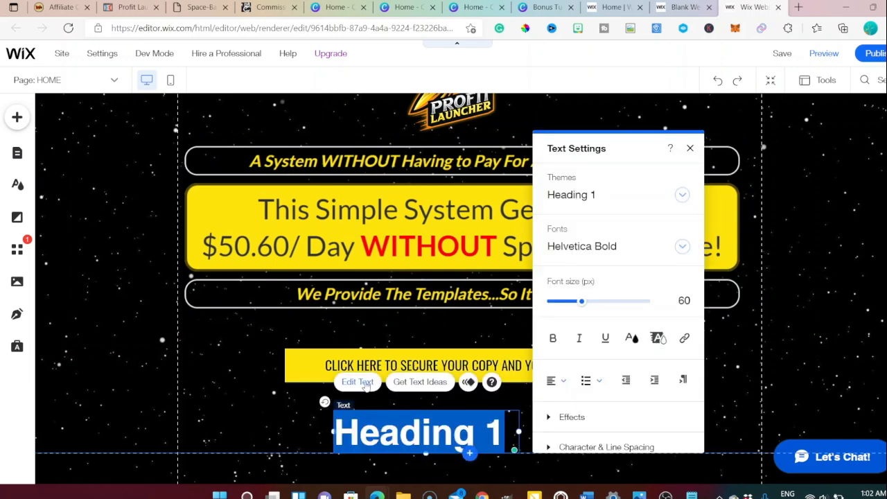
left_click(584, 199)
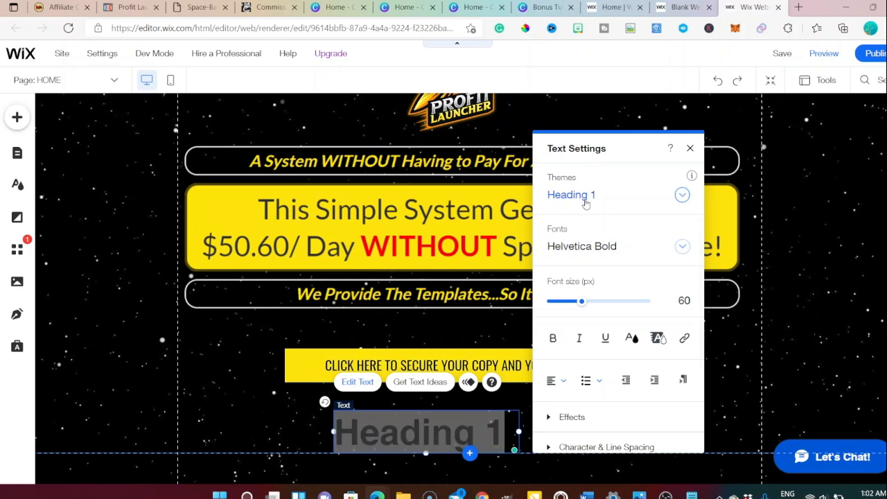
left_click(512, 430)
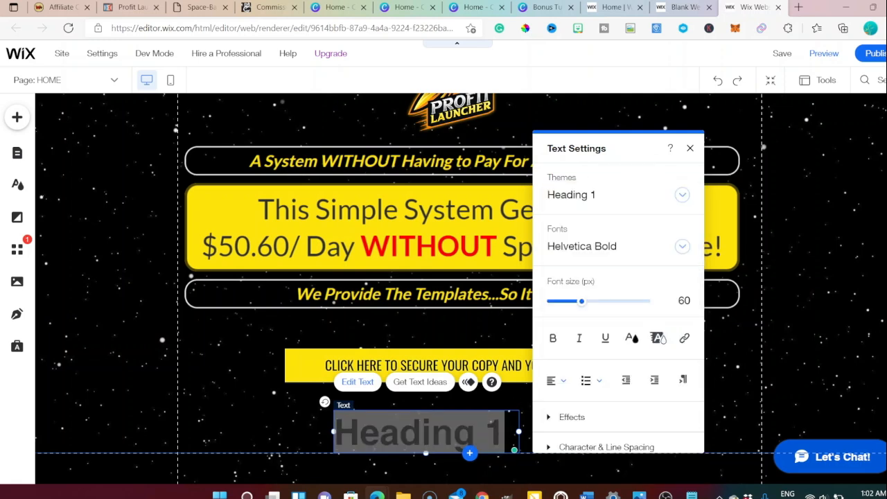
left_click(631, 339)
left_click(558, 346)
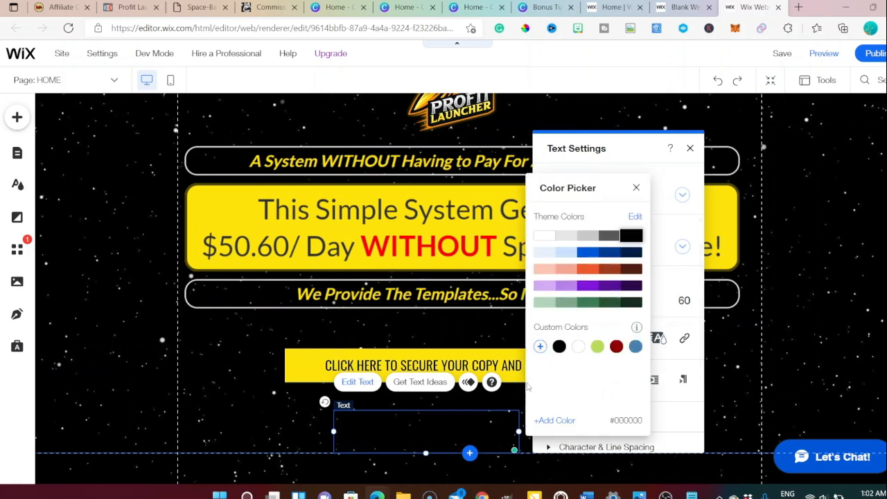
left_click(545, 237)
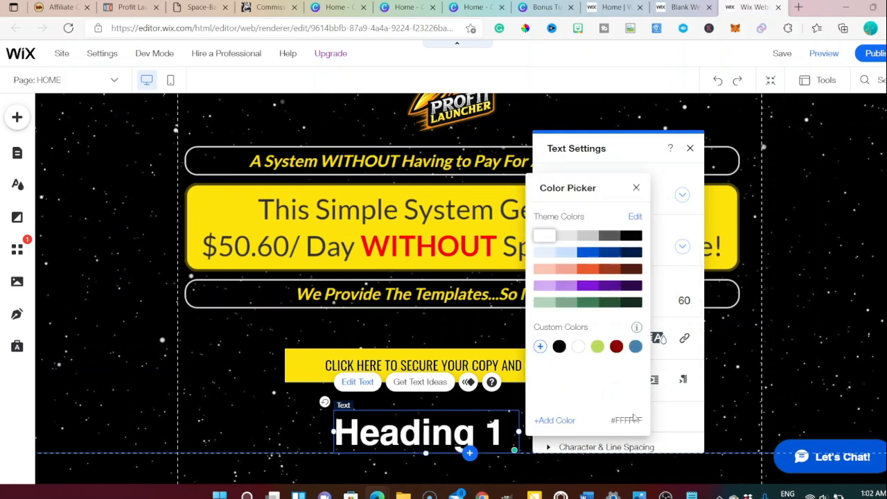
Replace the Heading 1 placeholder with "What is Profit Launcher all About ?".
left_click(506, 431)
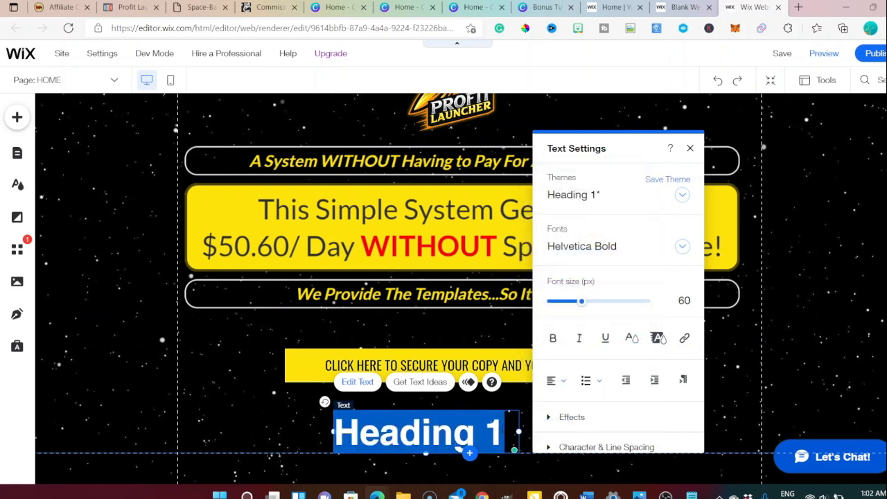
type("What is ")
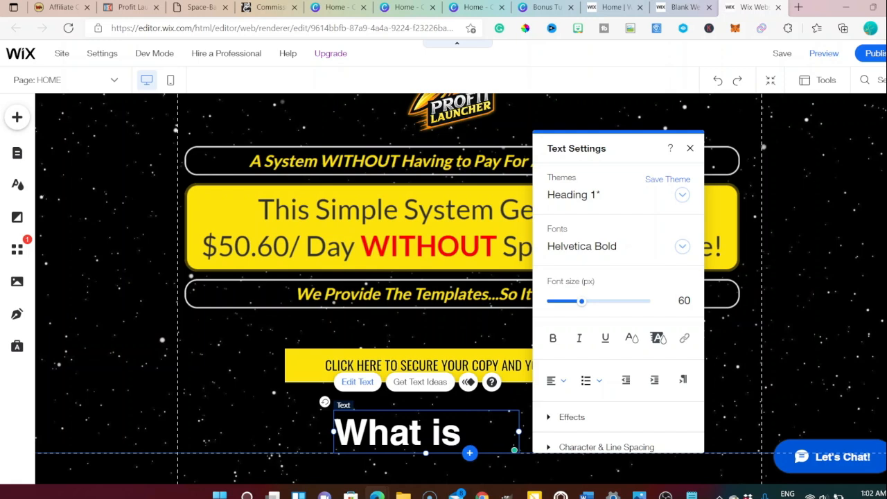
type("Profit Launcher ")
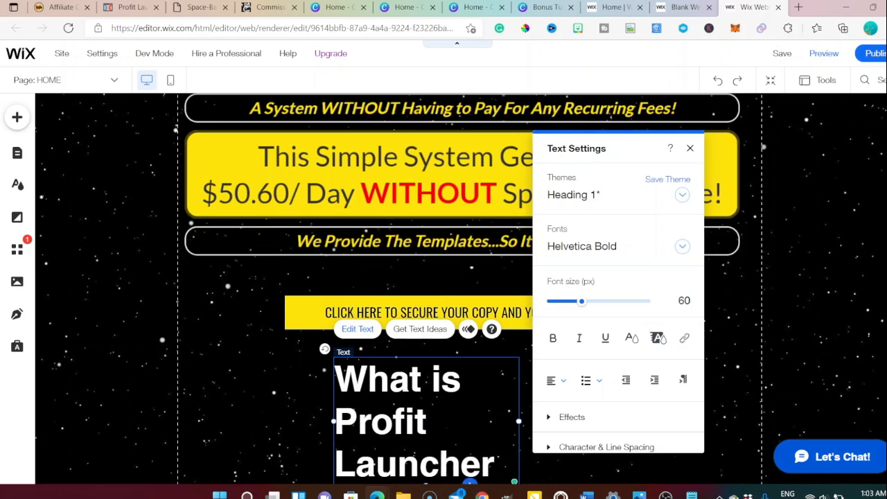
type("all ")
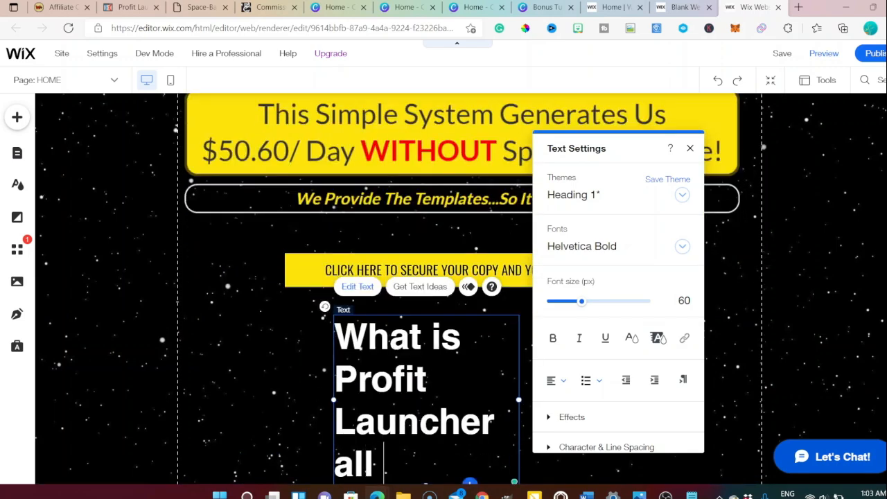
type("About")
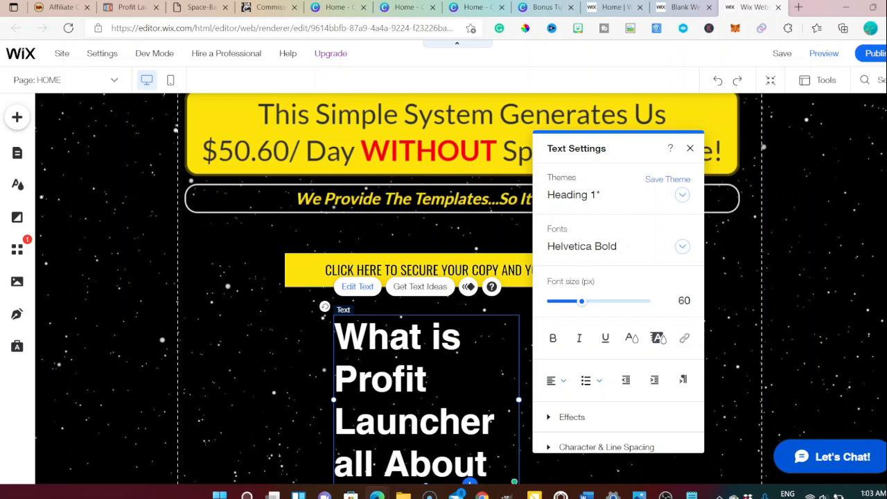
type(" ?")
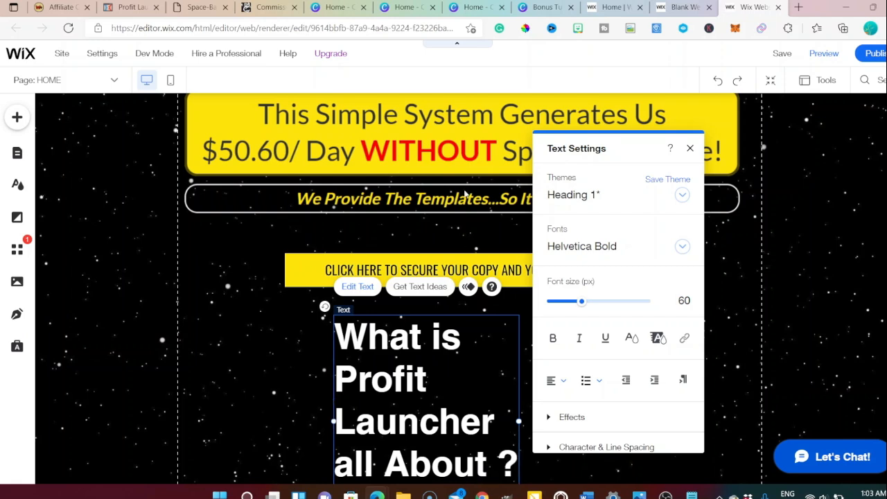
left_click(308, 420)
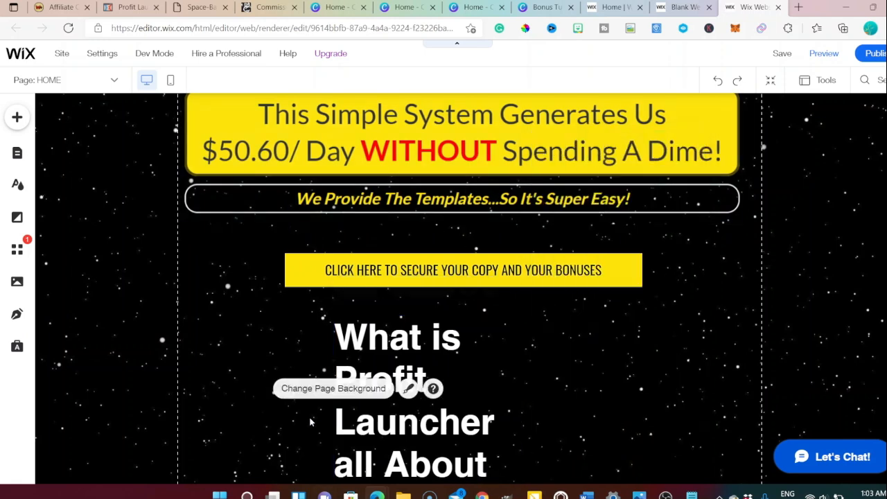
Widen the heading's text box on both sides until it spans nearly the full content width.
left_click(437, 421)
left_click_drag(520, 421, 749, 402)
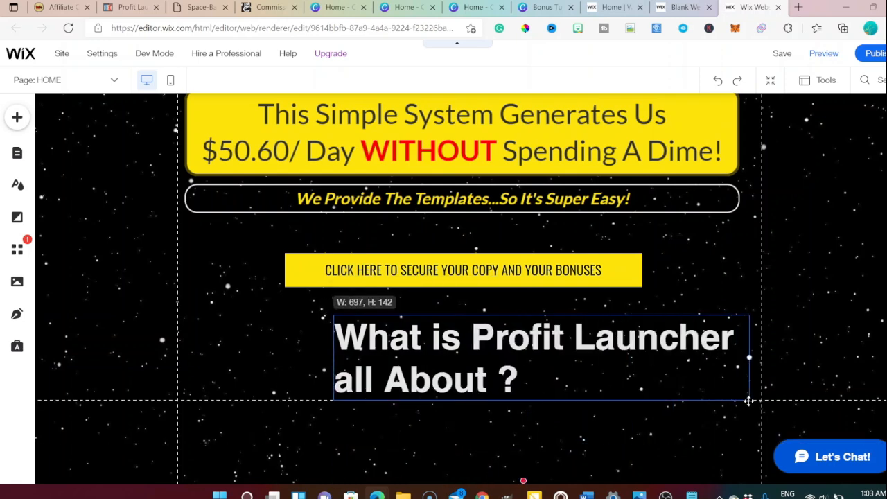
left_click(330, 355)
left_click(340, 356)
left_click_drag(334, 358, 220, 357)
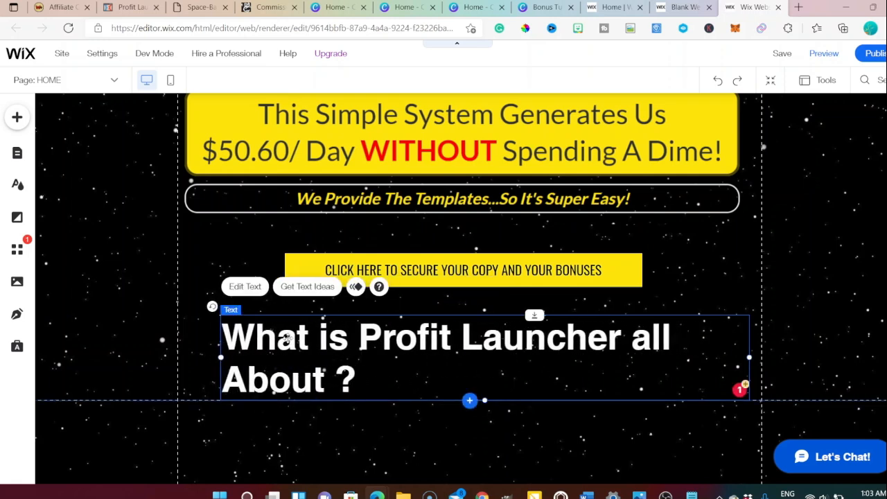
Set the heading's font size to 43 px and shift it sideways so the line is centred under the call-to-action image.
left_click(252, 293)
left_click_drag(767, 281, 756, 283)
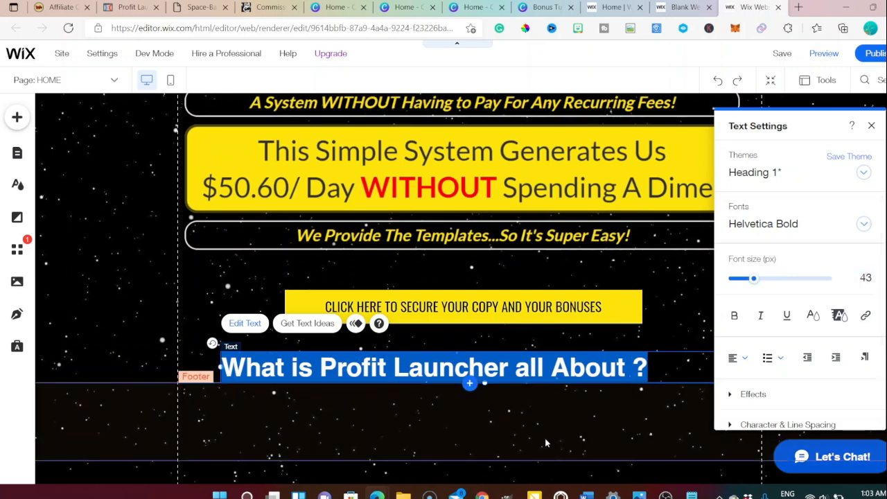
left_click(517, 415)
left_click_drag(515, 367, 543, 365)
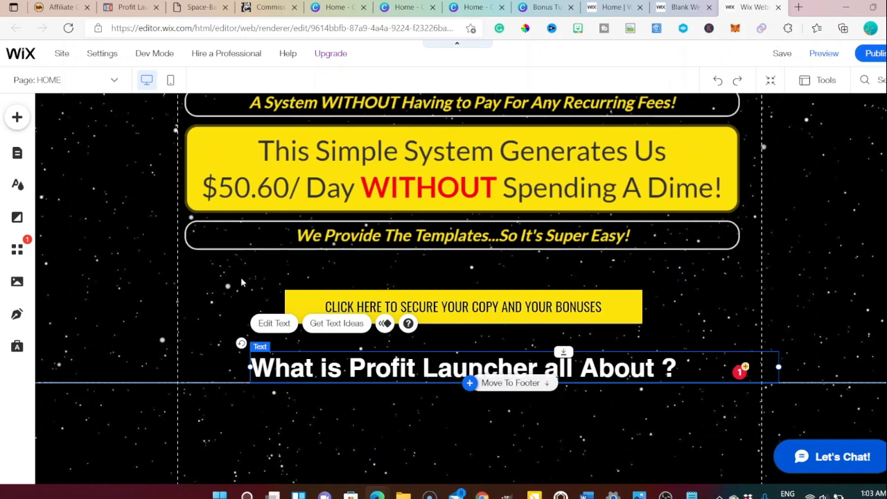
Add a Heading 2 text element below the "What is Profit Launcher all About ?" heading and colour it white.
left_click(17, 116)
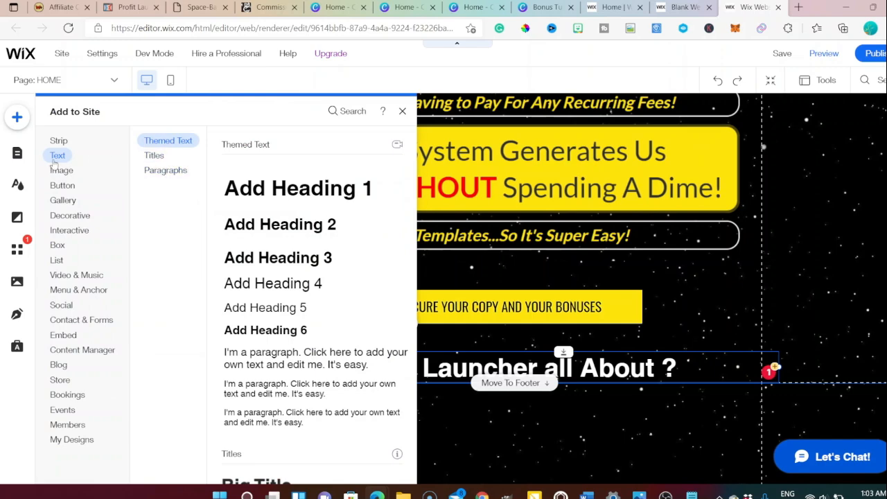
left_click_drag(256, 235, 430, 441)
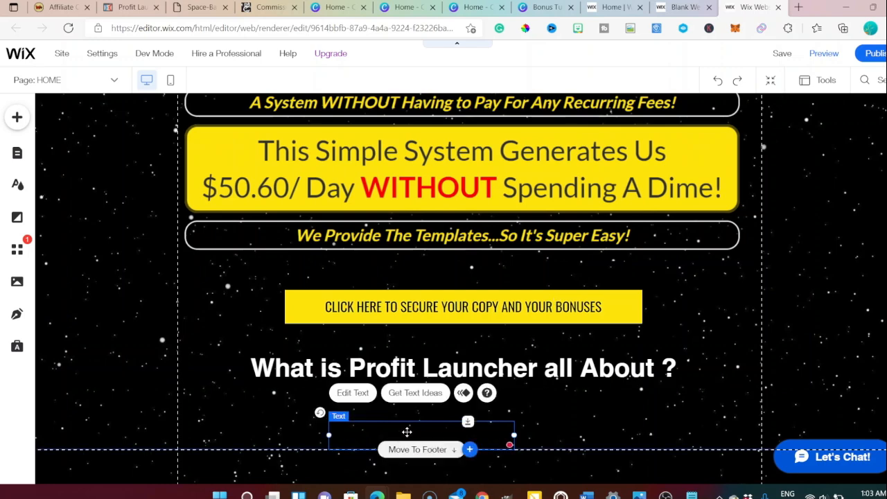
left_click(359, 396)
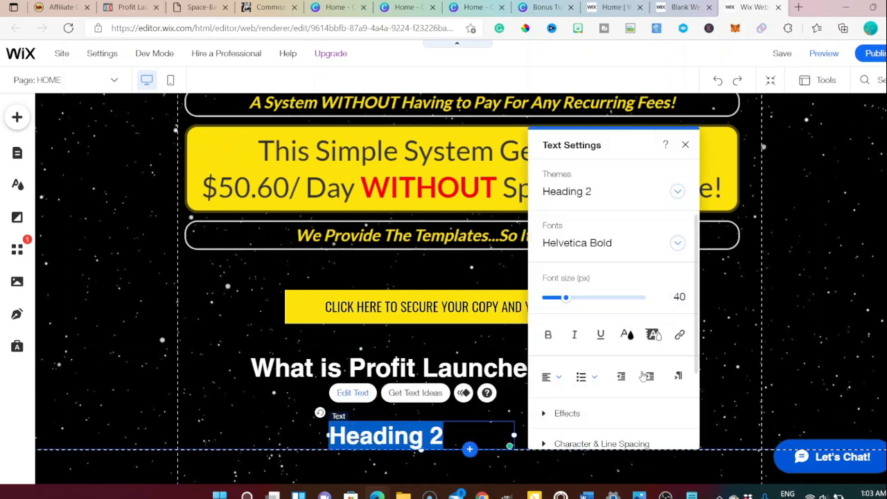
left_click(627, 335)
left_click(538, 233)
Replace the Heading 2 placeholder with the copied description beginning "PROFIT LAUNCHER Will Show You Step by Step How To Make Daily Commissions".
double_click(352, 435)
left_click(692, 495)
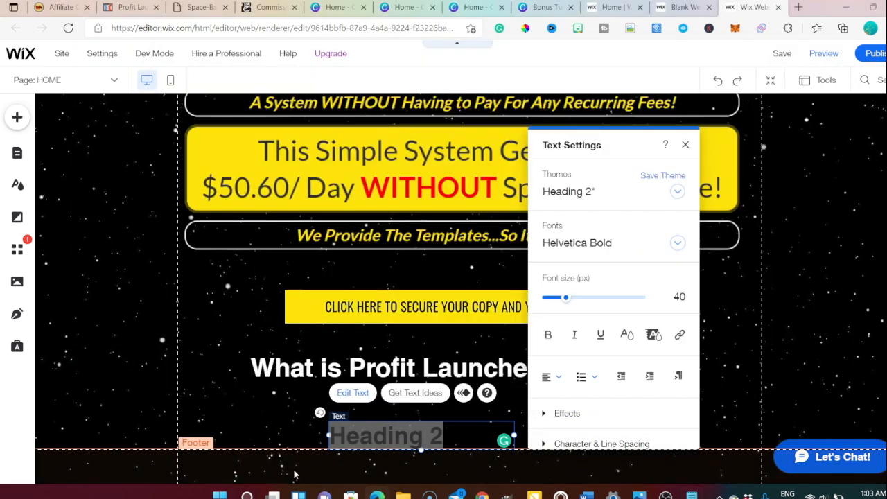
left_click(374, 437)
left_click(416, 437)
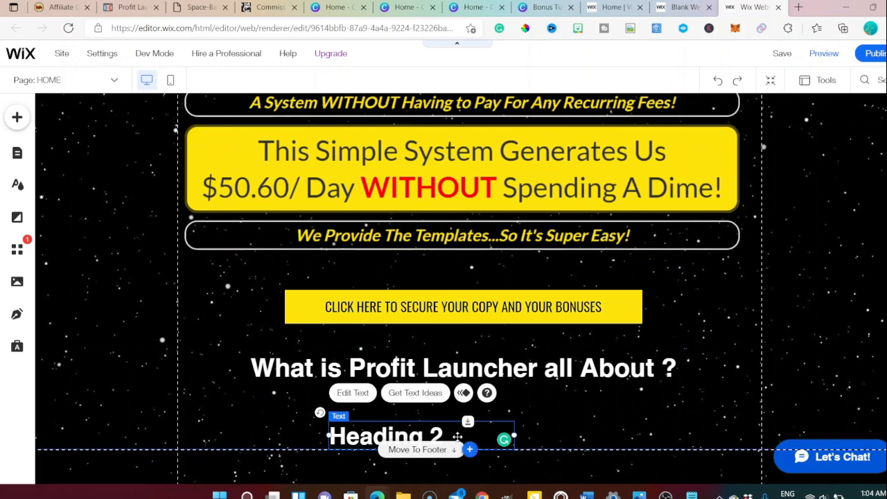
key("ctrl+v")
left_click(388, 435)
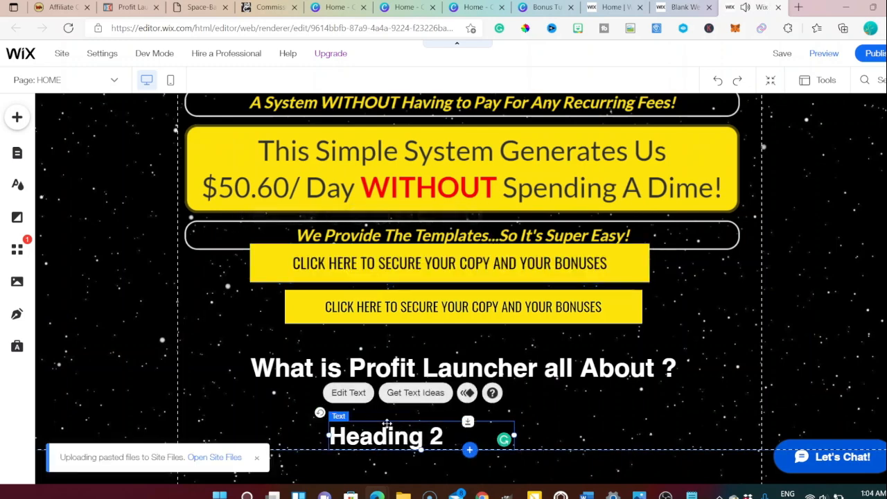
left_click(352, 393)
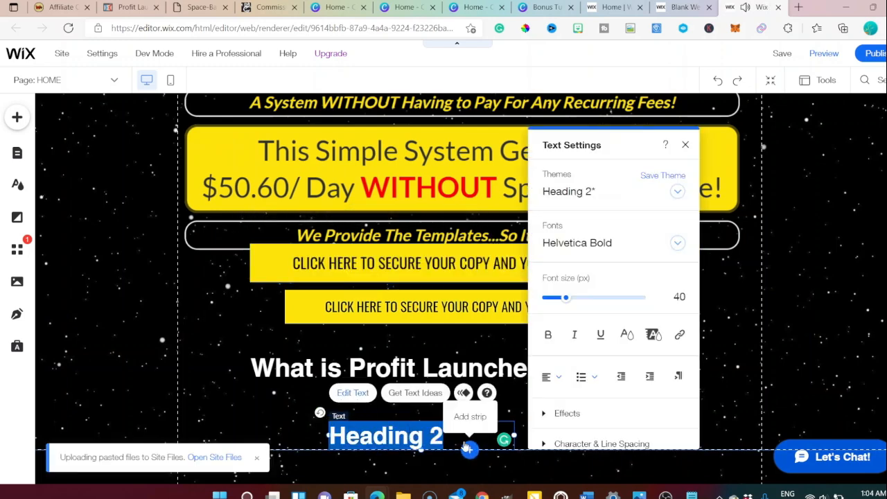
key("ctrl+v")
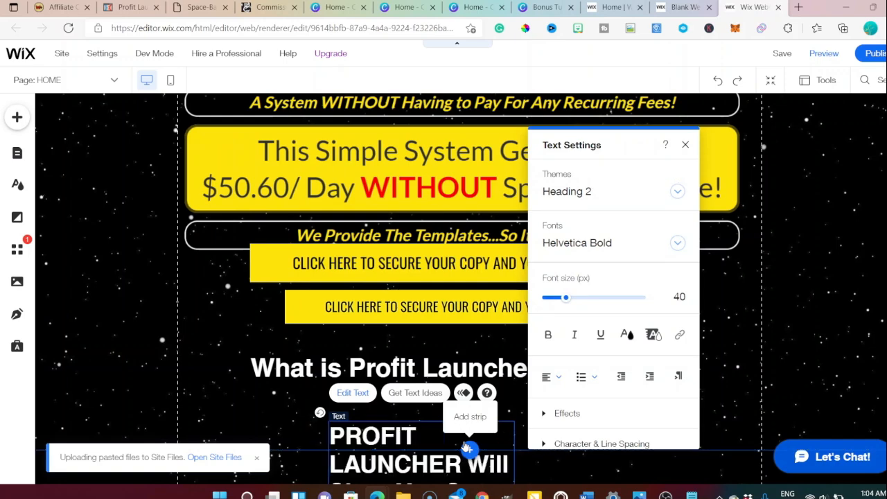
Move the description text block straight down to leave an empty area beneath the heading.
left_click(576, 468)
scroll(413, 357, "down", 3)
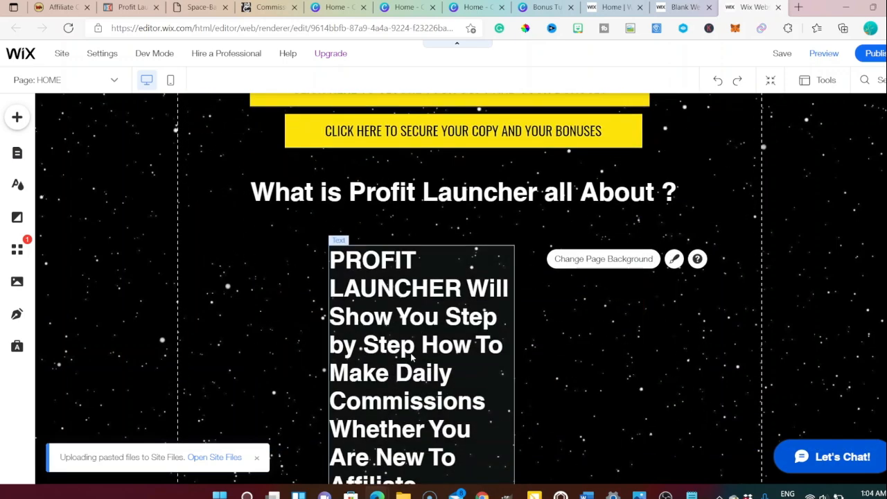
left_click_drag(414, 357, 411, 487)
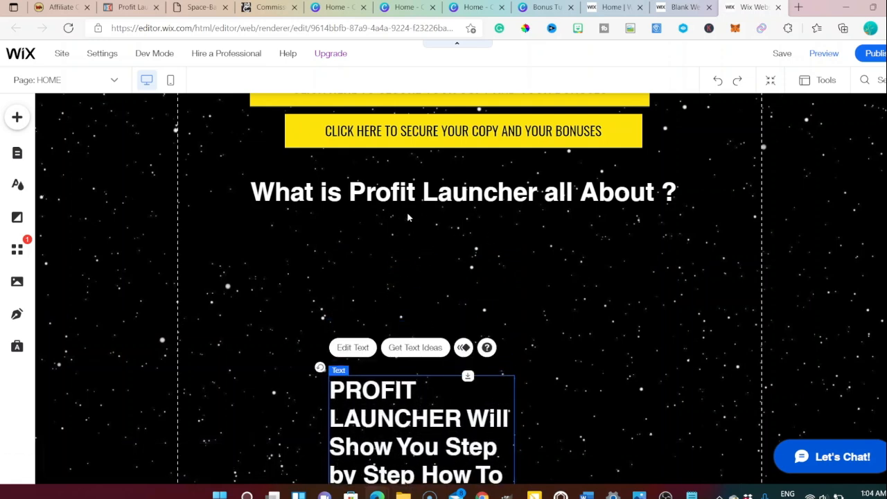
Upload the product box image pv1Xyo from the Profit Launcher folder and add it to the page.
left_click(16, 117)
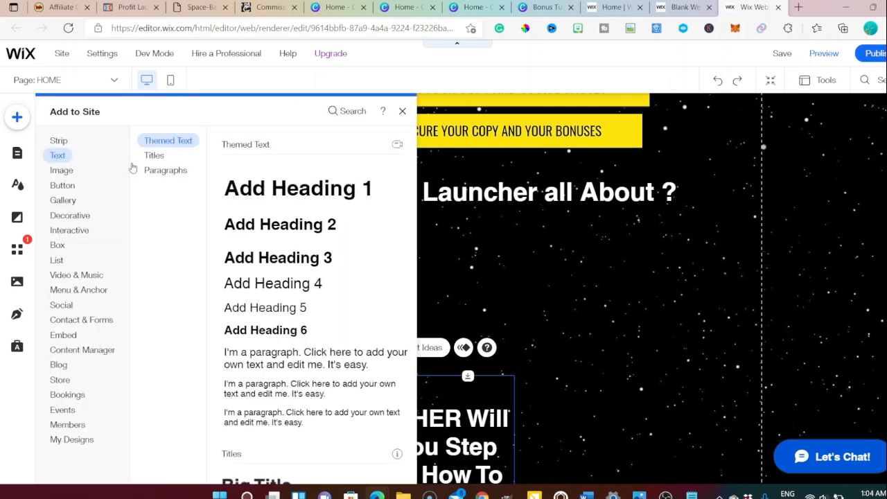
left_click(61, 169)
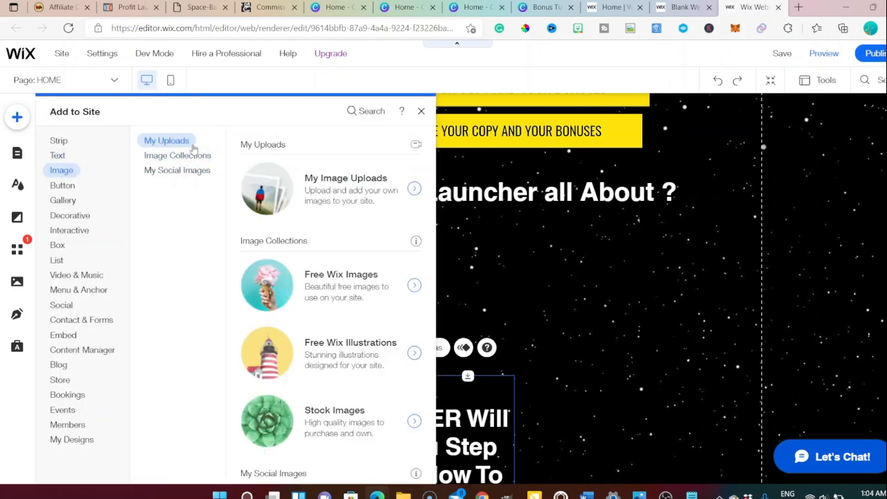
left_click(350, 191)
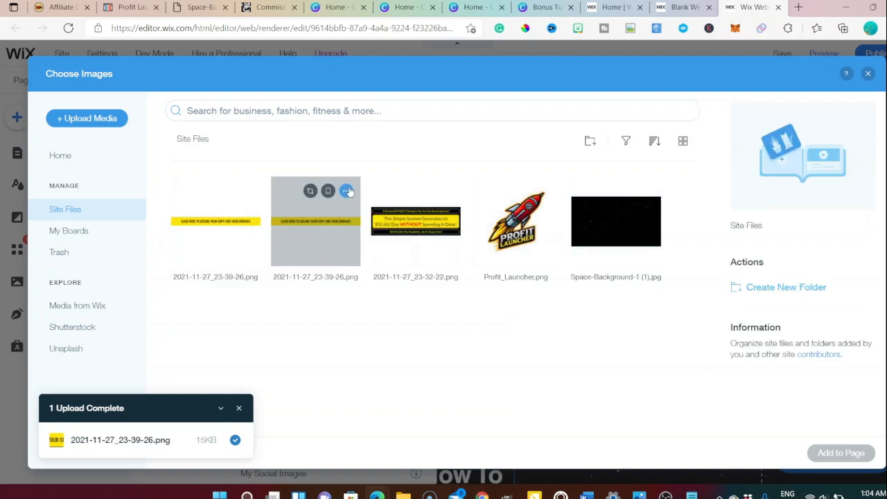
left_click(93, 124)
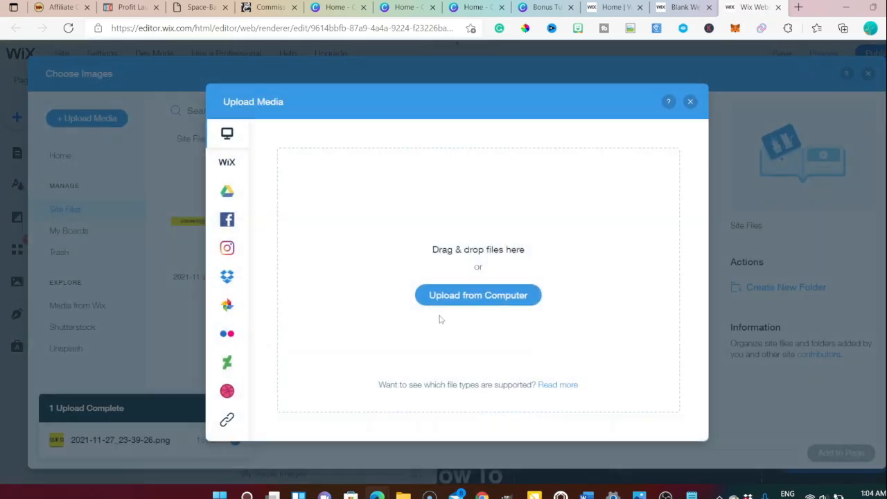
left_click(467, 300)
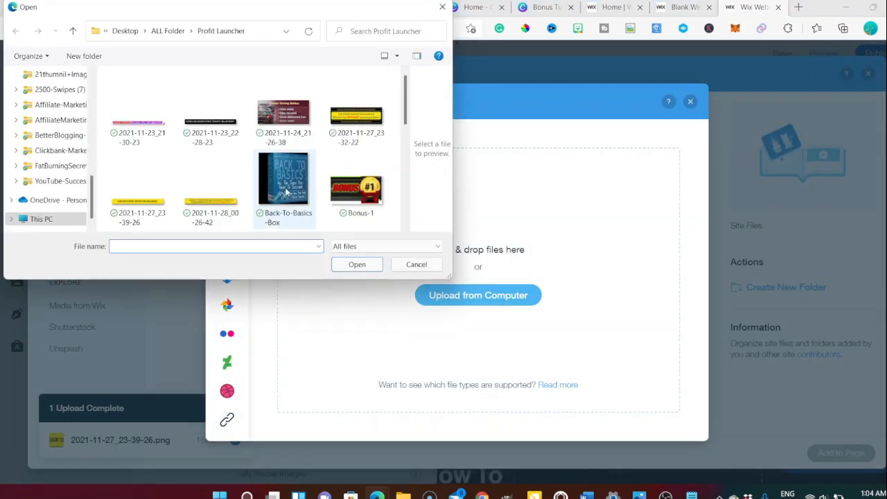
scroll(291, 163, "down", 2)
left_click(279, 167)
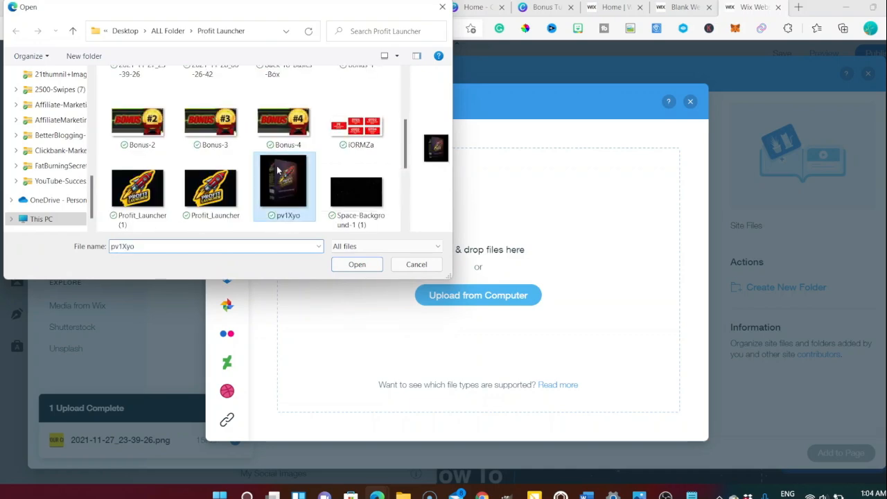
left_click(357, 264)
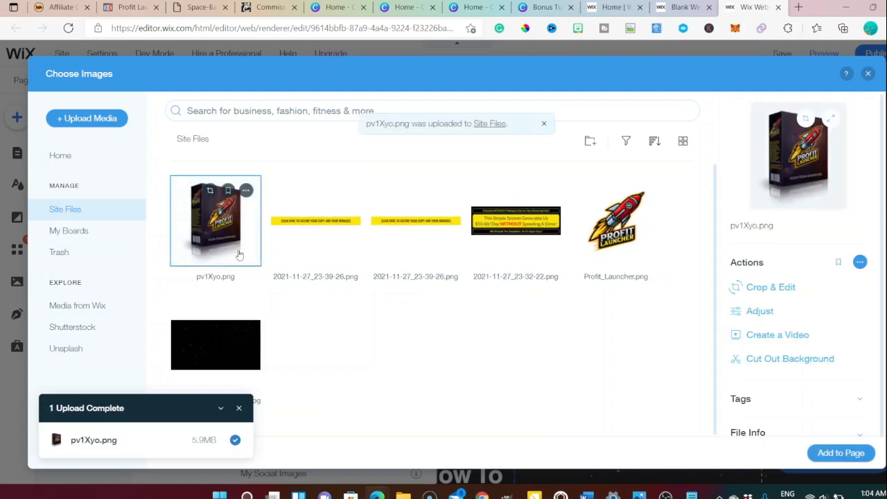
left_click(855, 461)
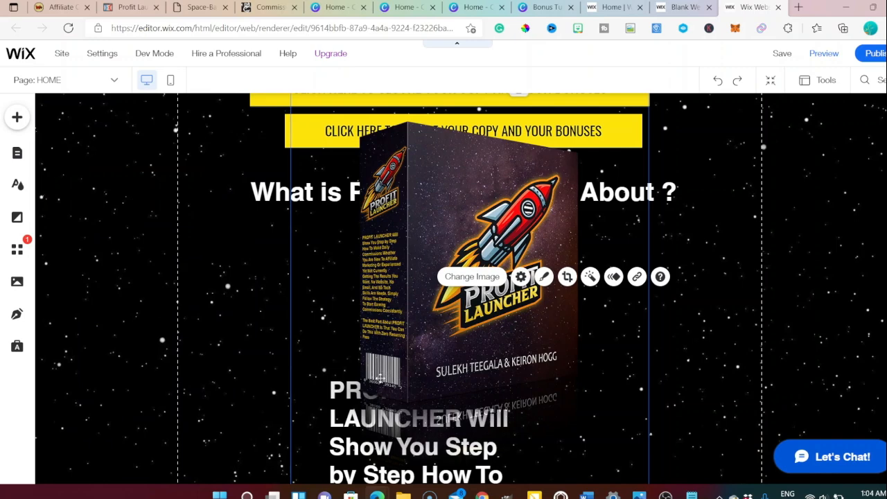
Shrink the product box image to about 238 by 263 and place it between the heading and the description text.
left_click_drag(407, 349, 407, 431)
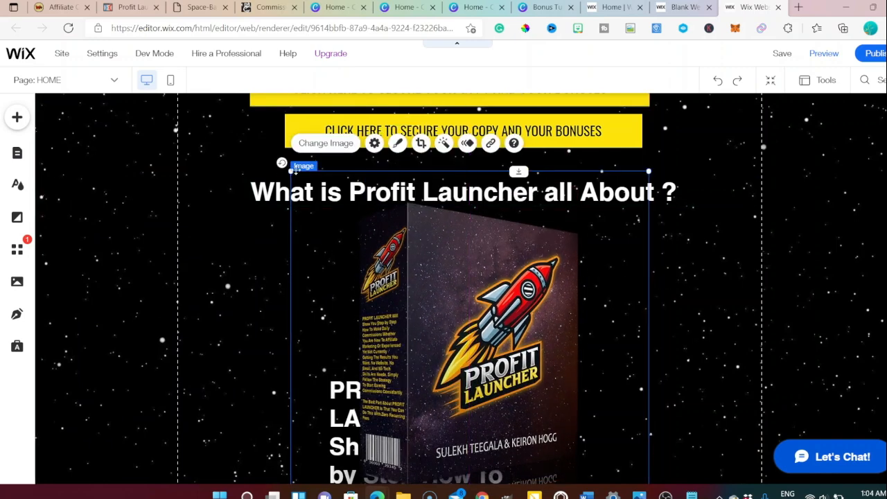
left_click_drag(290, 170, 510, 410)
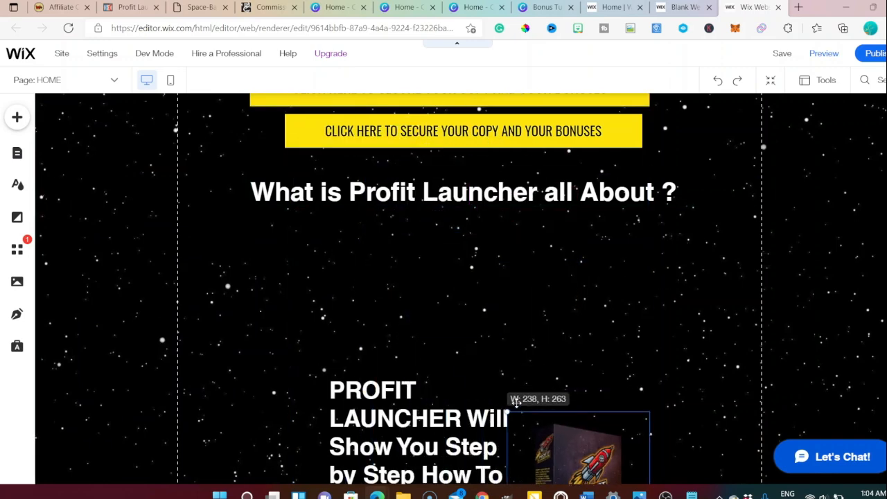
left_click_drag(586, 451, 449, 254)
Widen the description text block on both sides so it spans most of the page's content width.
scroll(612, 367, "down", 3)
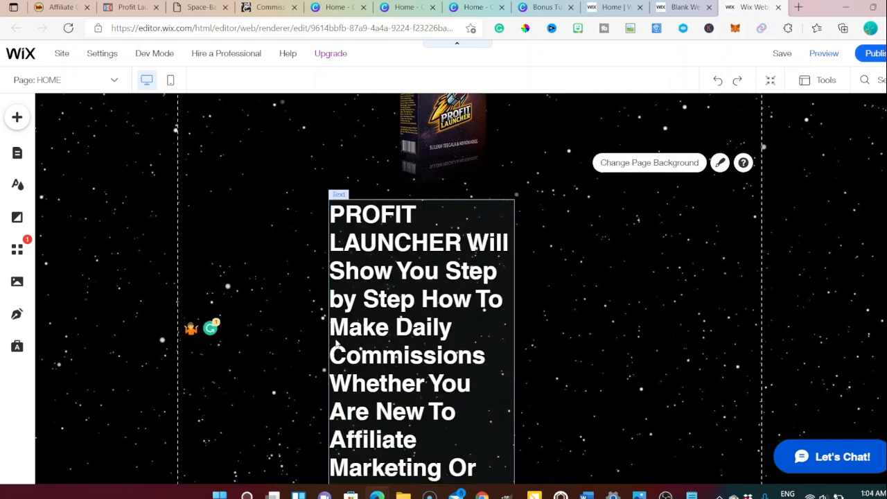
left_click(398, 369)
scroll(445, 378, "down", 4)
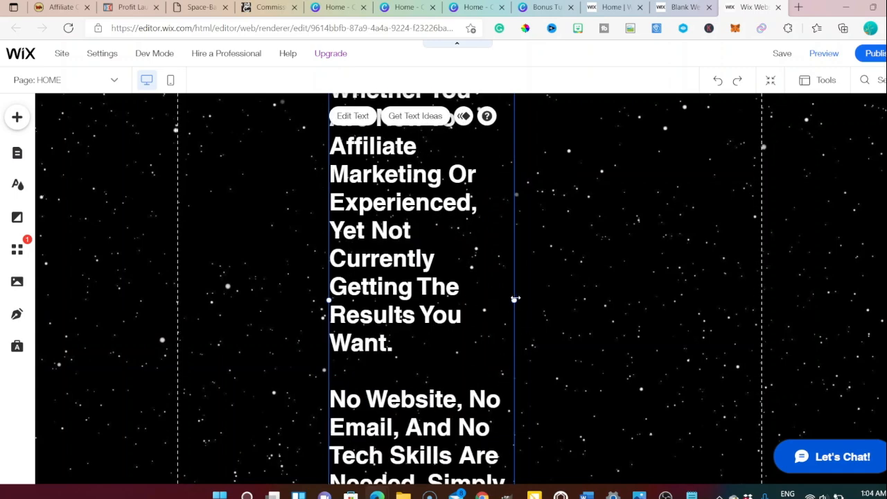
left_click_drag(513, 300, 736, 299)
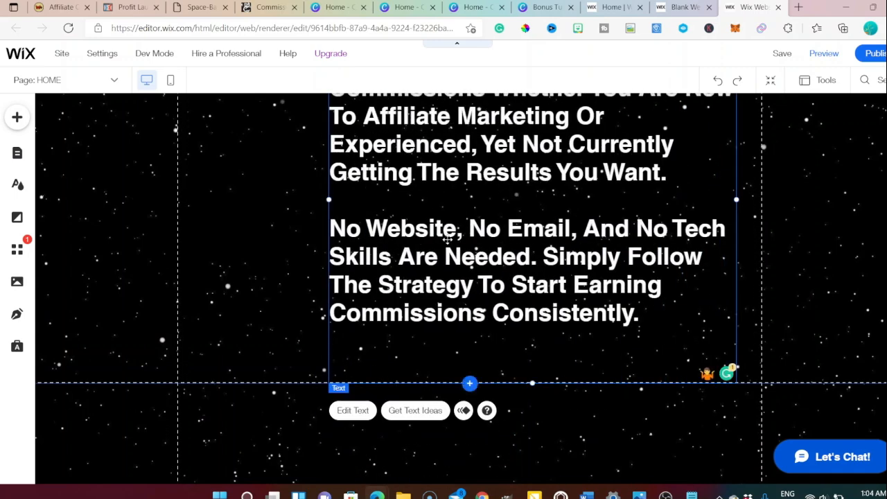
left_click_drag(328, 199, 235, 201)
scroll(371, 291, "up", 2)
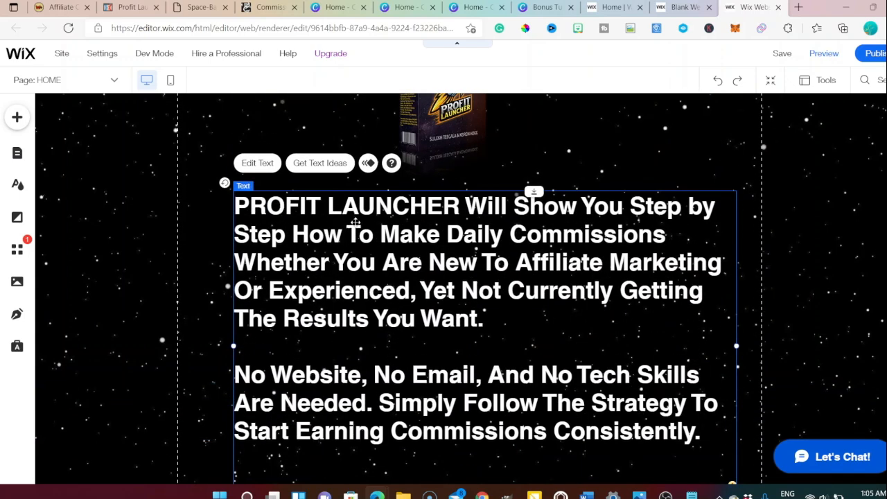
Set the whole description text to the Helvetica Light font at 28 px.
left_click(271, 171)
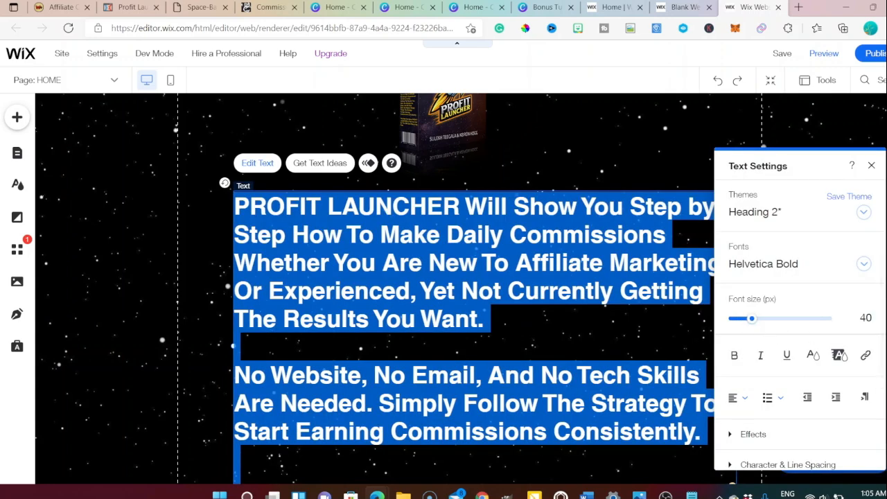
left_click(865, 266)
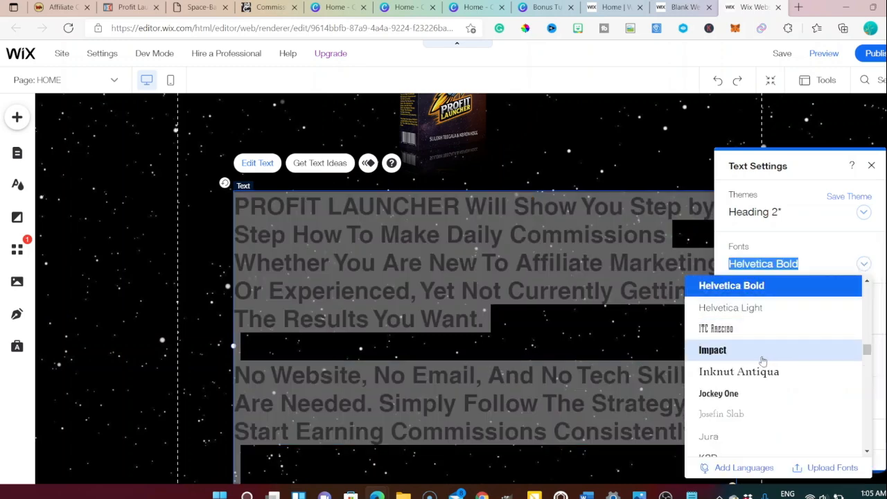
left_click(752, 307)
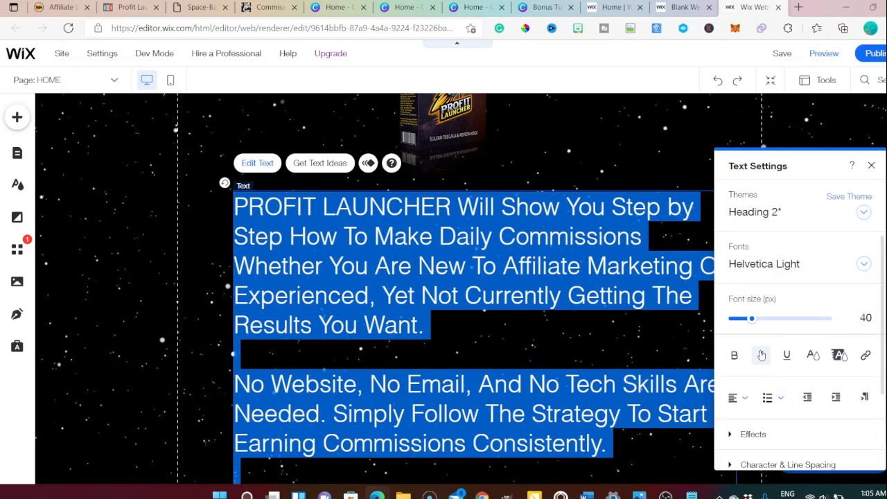
mouse_move(874, 300)
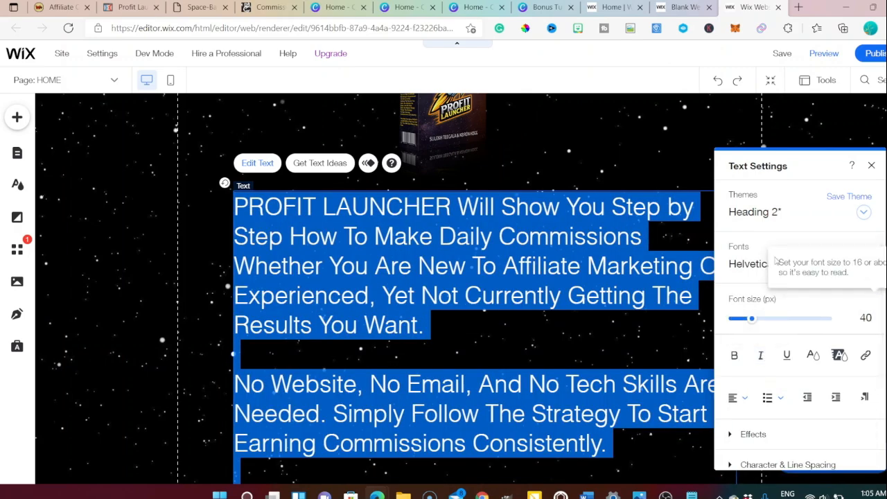
left_click_drag(755, 320, 745, 321)
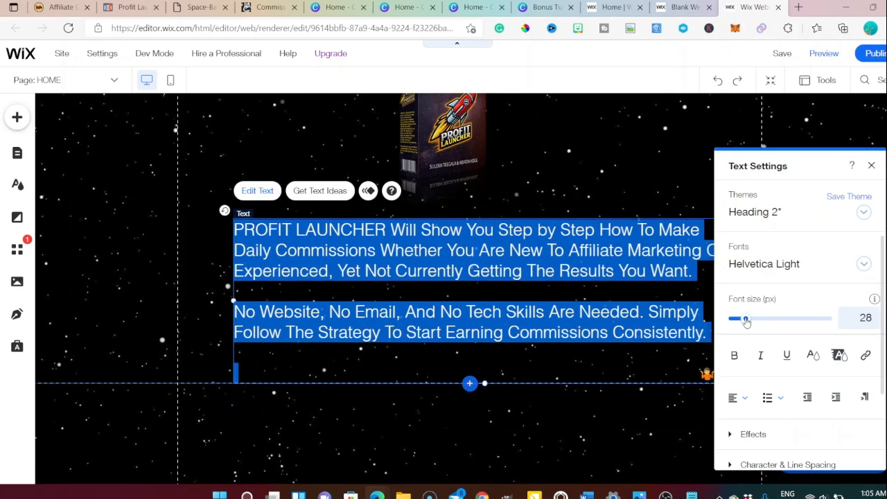
left_click(619, 426)
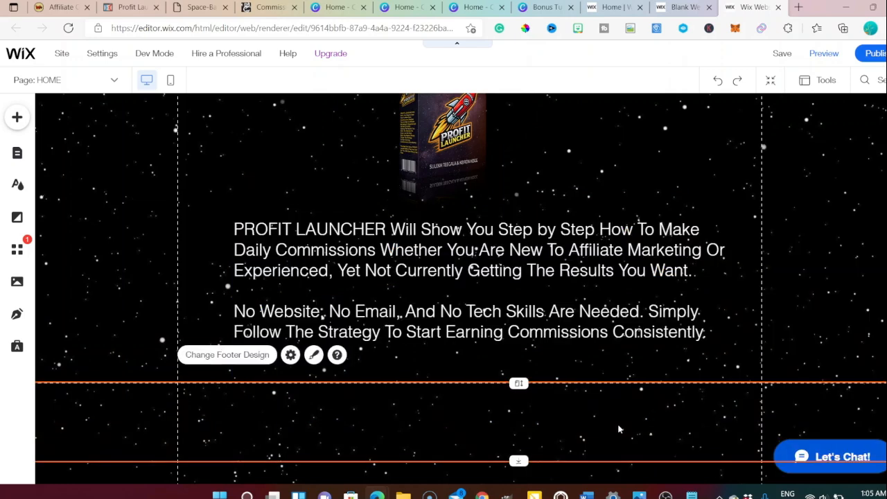
Nudge the smaller call-to-action image slightly down and copy the larger one above it.
scroll(619, 429, "up", 4)
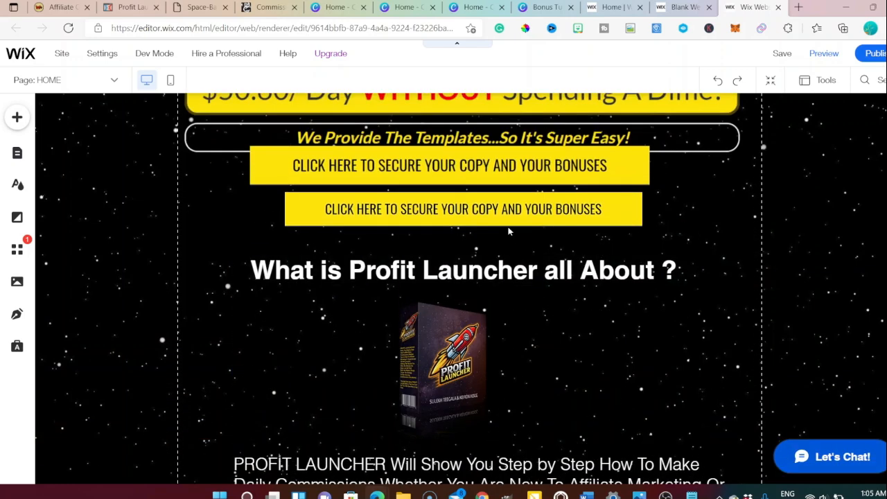
left_click_drag(504, 209, 501, 221)
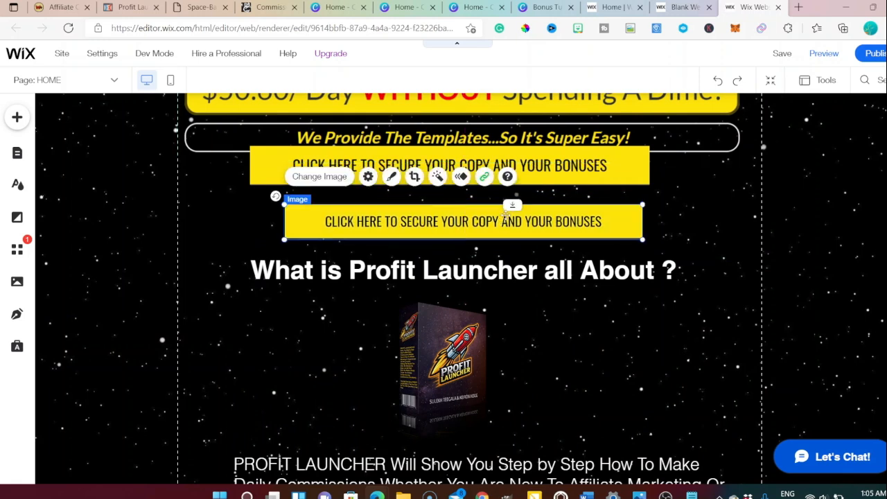
right_click(582, 165)
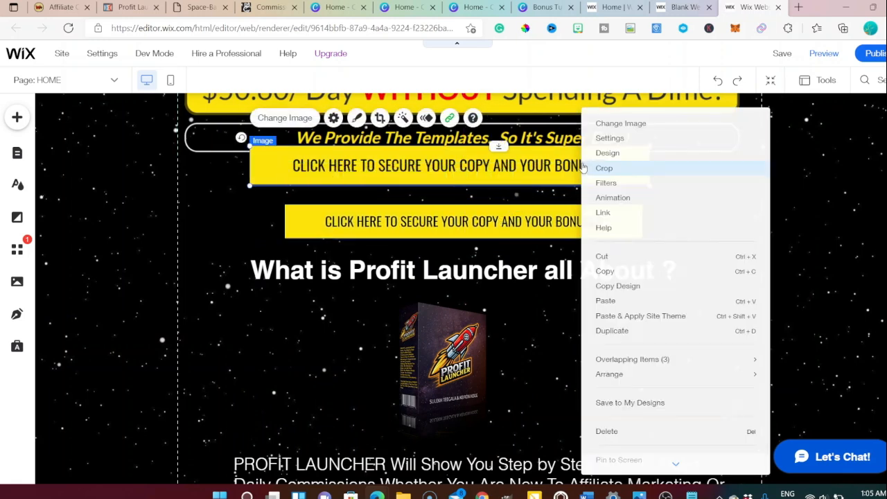
left_click(606, 271)
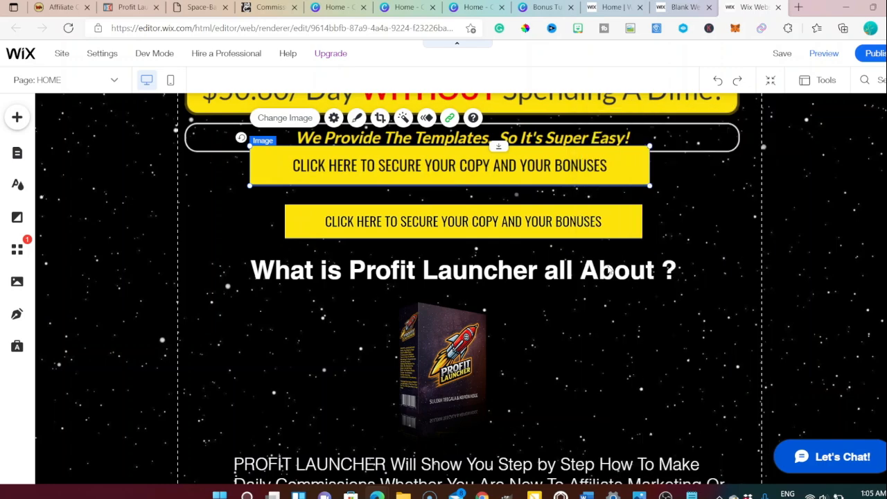
Paste the copied call-to-action image roughly centred beneath the description text and confirm its web address link.
scroll(479, 466, "down", 3)
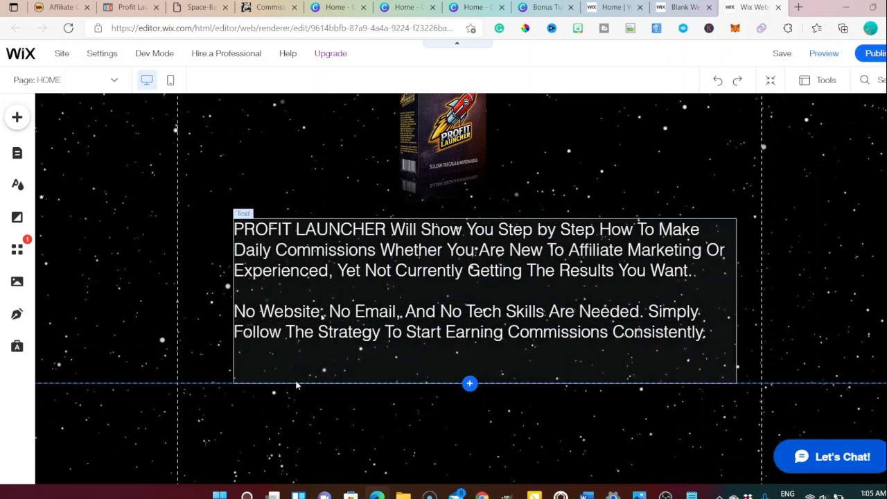
left_click(349, 401)
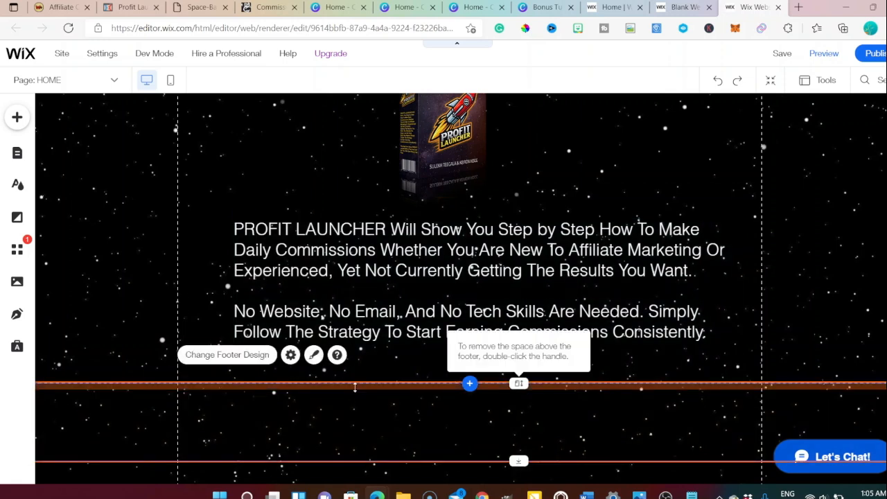
right_click(383, 356)
left_click(378, 341)
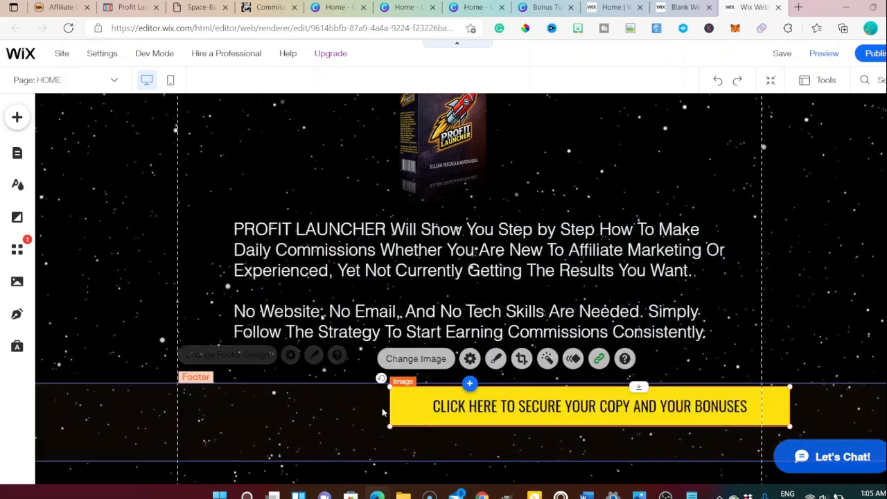
left_click_drag(477, 418, 362, 406)
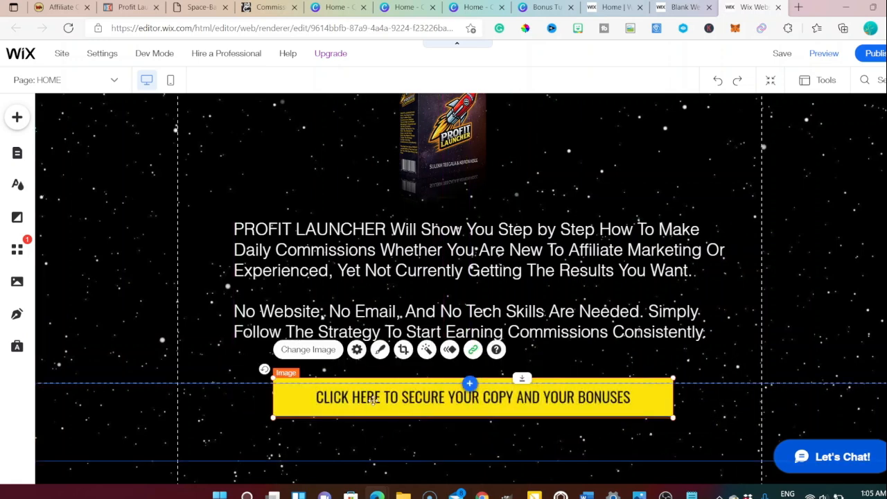
left_click(473, 349)
left_click(587, 369)
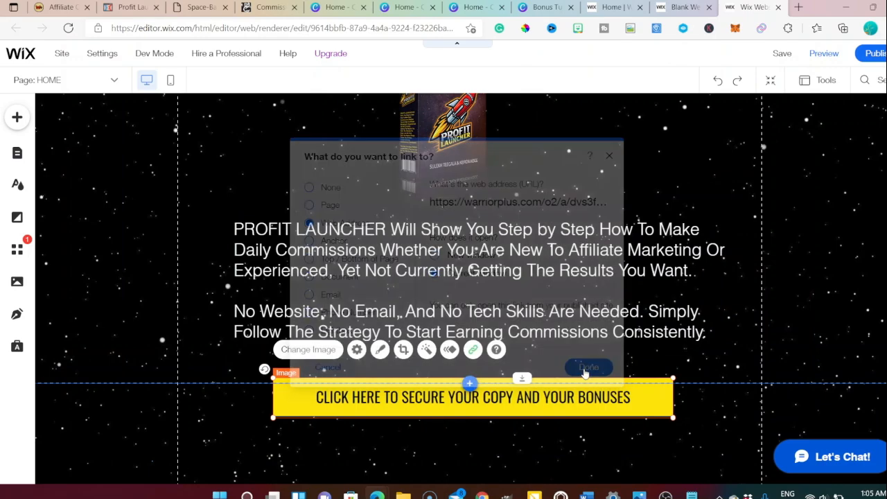
Delete the larger call-to-action image that touches the bottom of the headline banner.
scroll(531, 436, "up", 5)
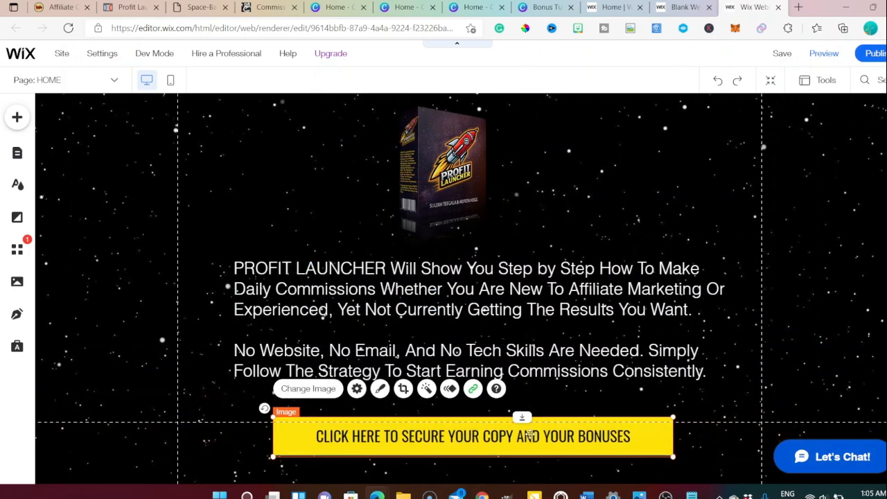
left_click(542, 278)
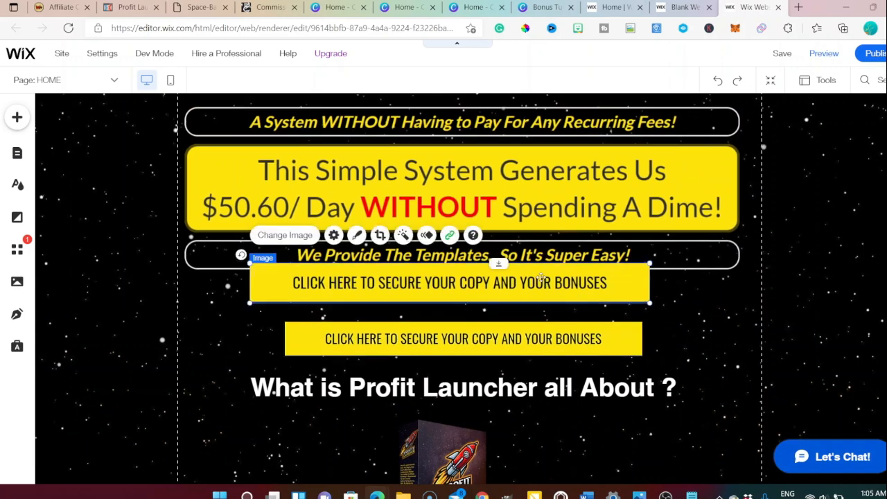
key("Delete")
Move the remaining upper call-to-action image up slightly, enlarge it, and centre it between the headline banner and the heading.
left_click(464, 340)
left_click_drag(464, 340, 459, 324)
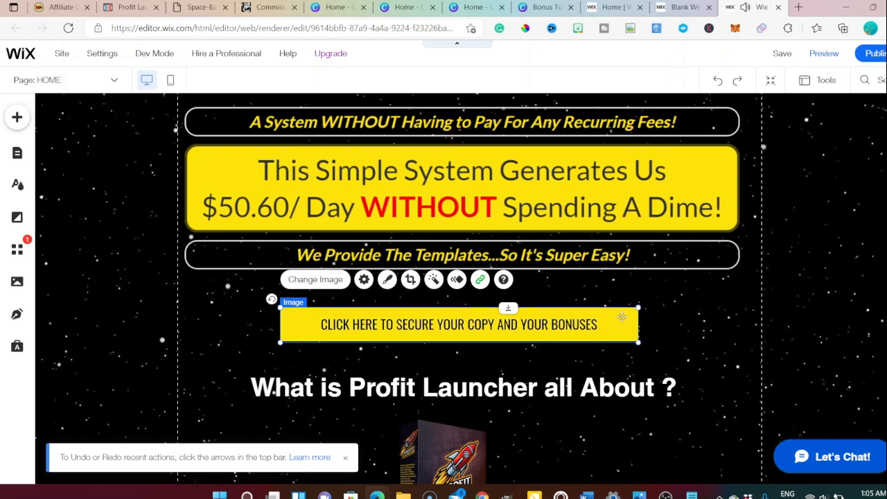
left_click_drag(637, 308, 697, 289)
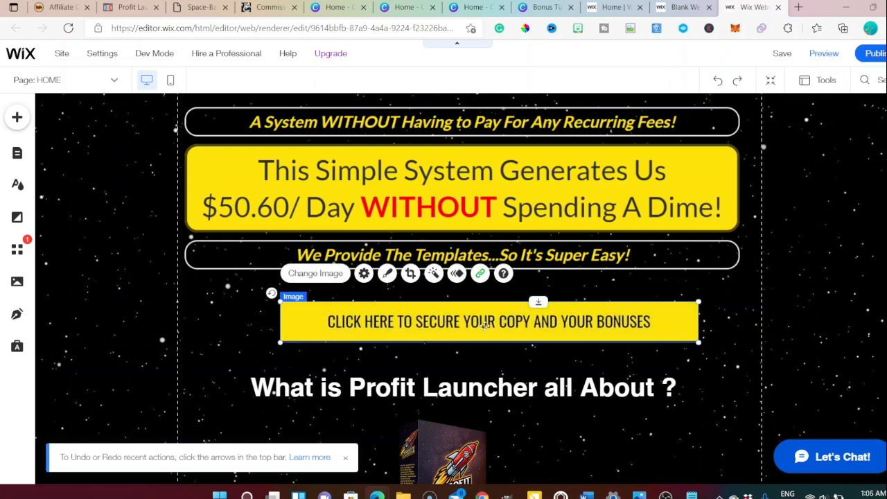
left_click_drag(449, 329, 436, 328)
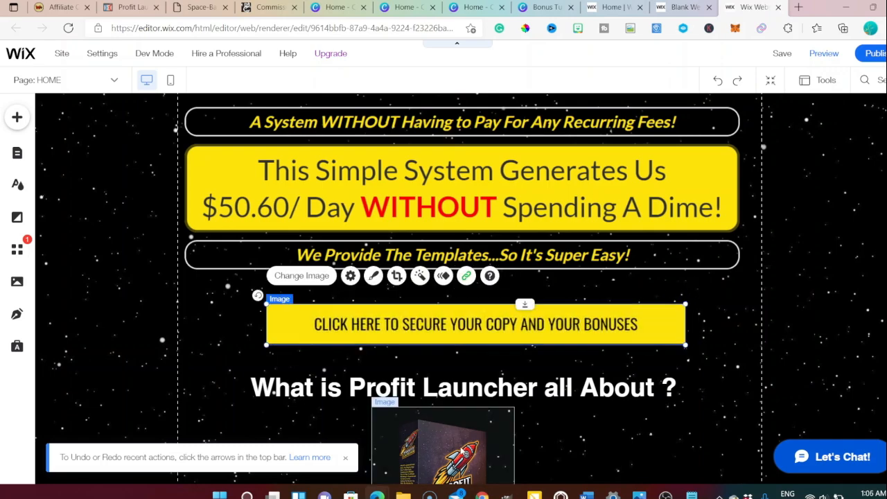
scroll(444, 347, "down", 5)
scroll(463, 447, "up", 3)
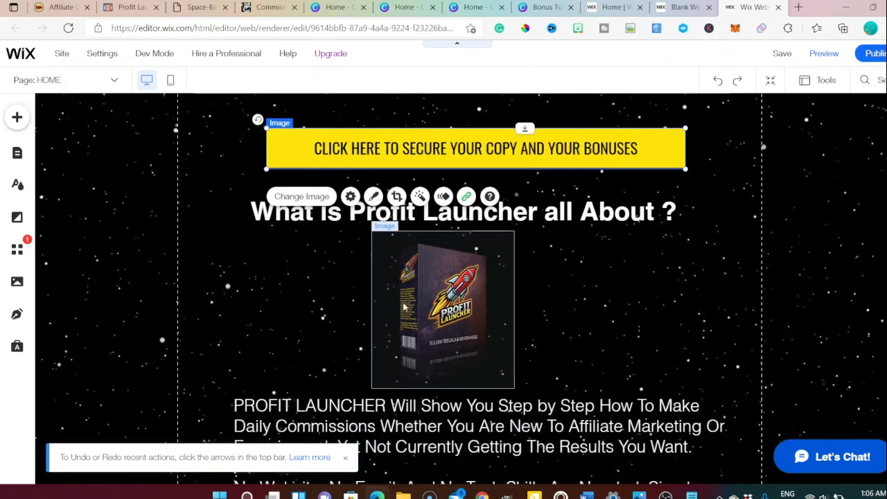
Examine the bonus section layout on the reference Profit Launcher bonus page, including the Bonus #1 badge, tutorial images and call-to-action.
scroll(413, 412, "down", 1)
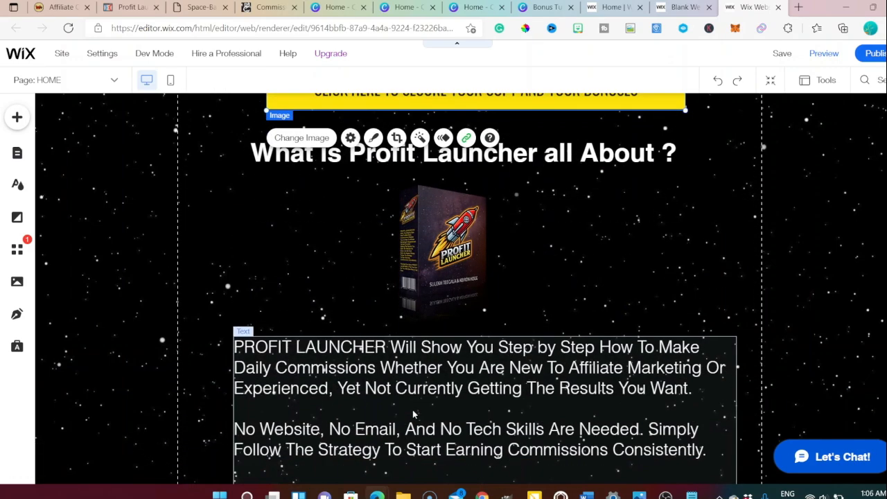
scroll(412, 414, "down", 2)
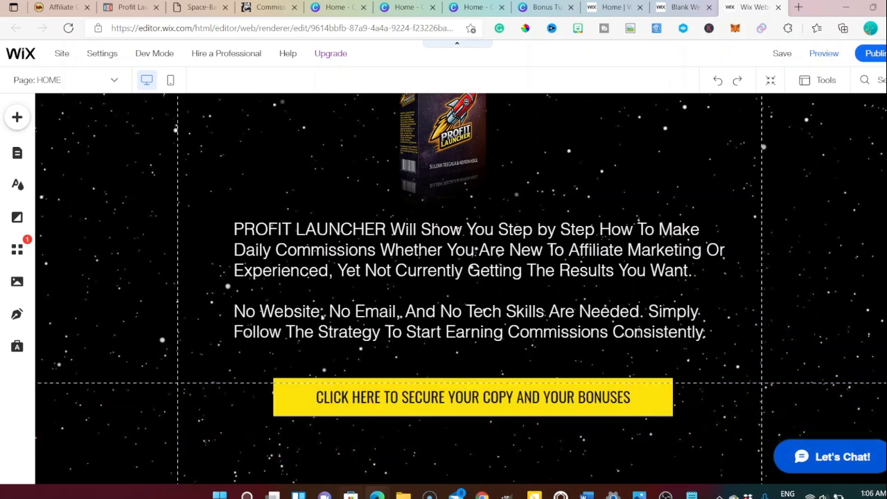
mouse_move(377, 494)
left_click(428, 443)
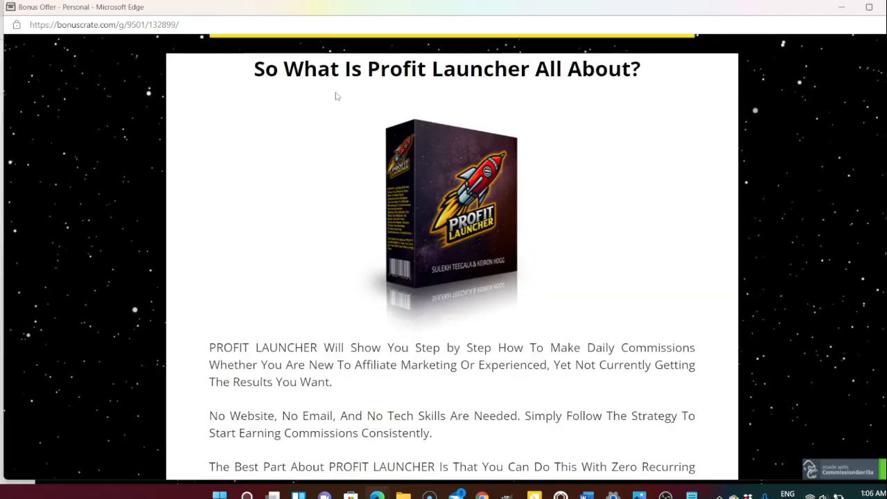
scroll(326, 91, "down", 10)
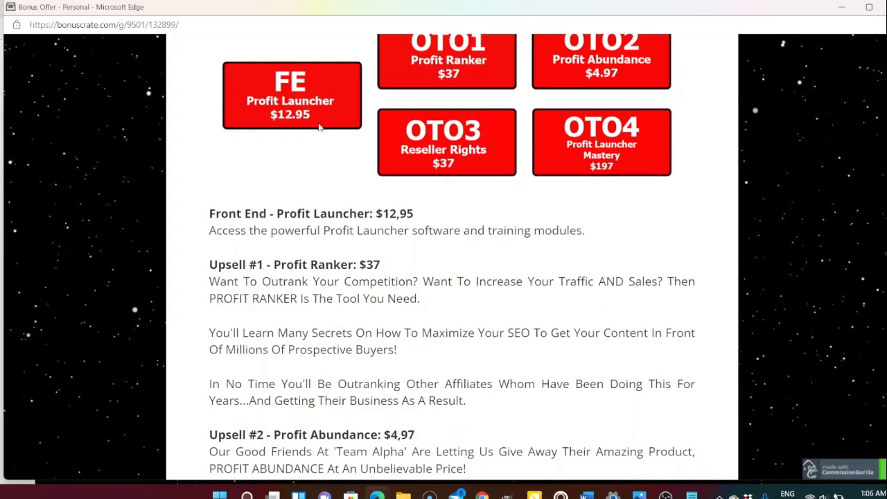
scroll(319, 127, "down", 20)
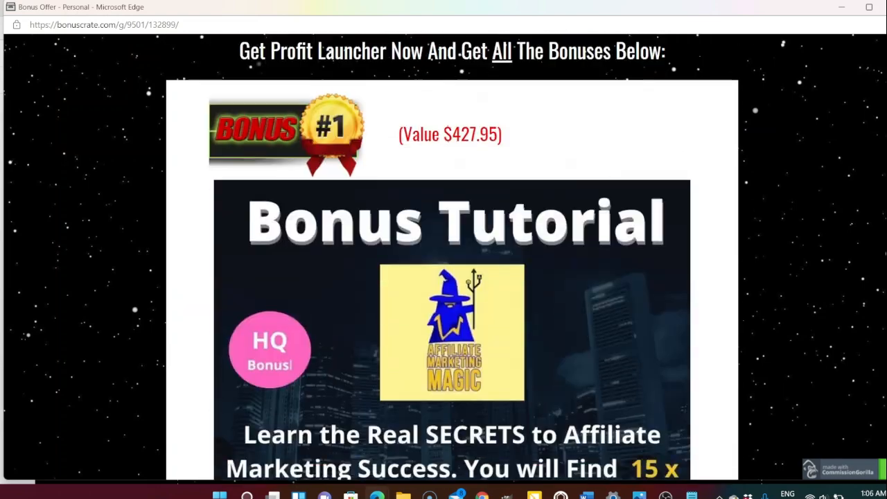
scroll(321, 151, "up", 1)
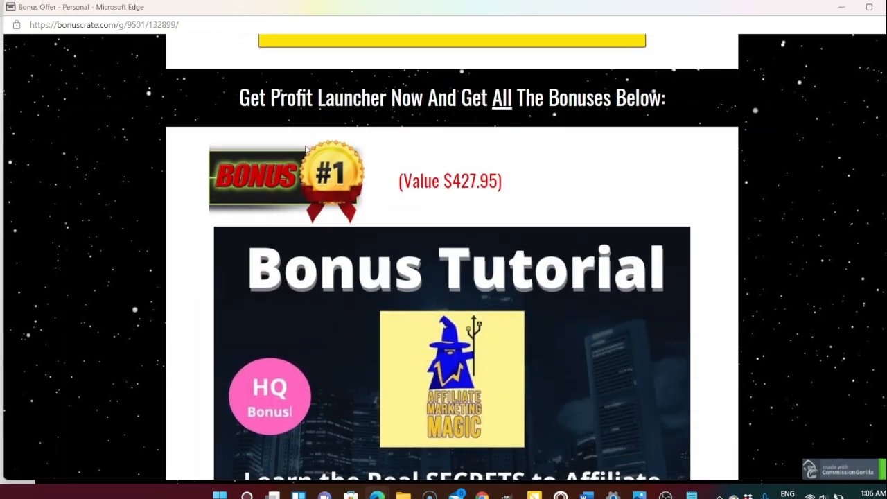
scroll(319, 284, "down", 11)
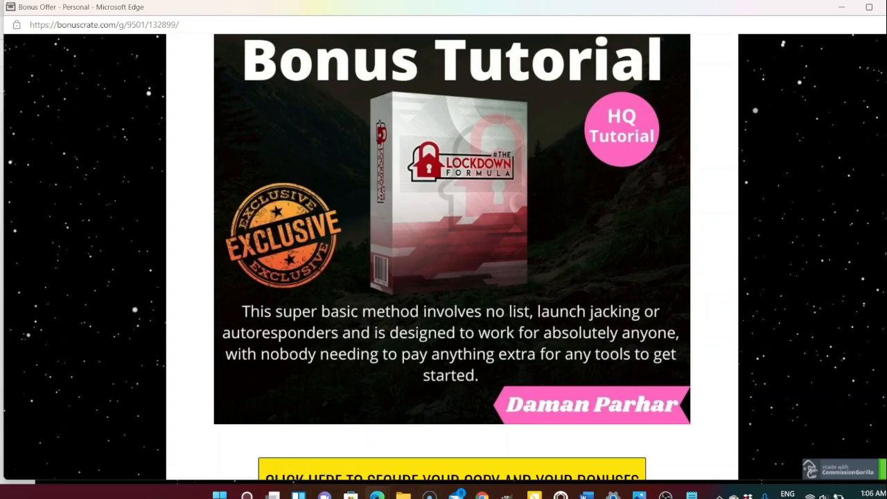
mouse_move(377, 495)
left_click(338, 454)
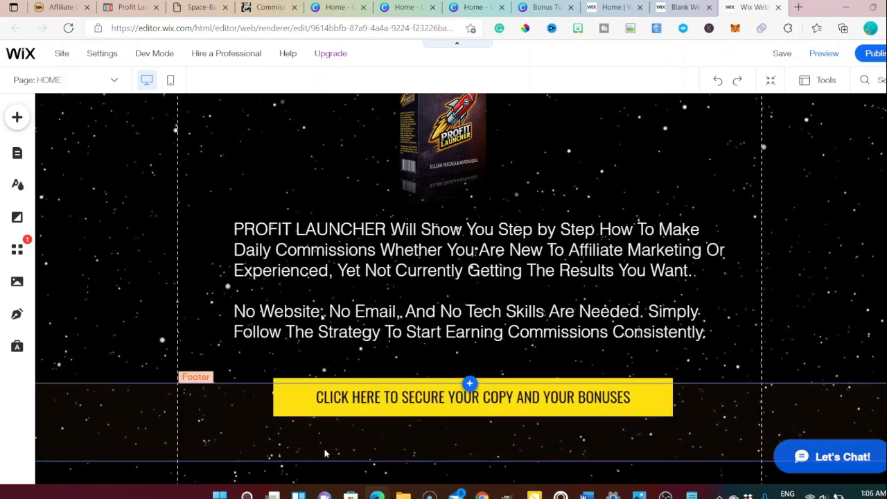
Upload Bonus-1.png from the Profit Launcher folder and add it to the page as an image.
left_click(18, 119)
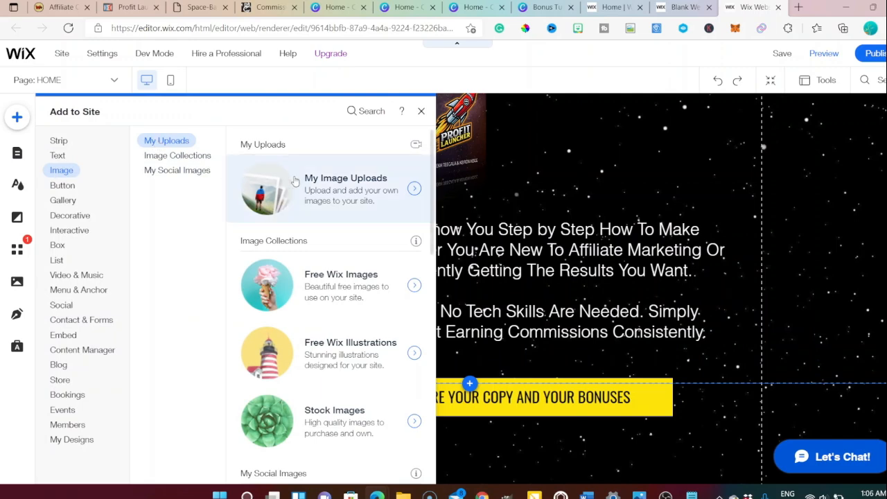
left_click(321, 183)
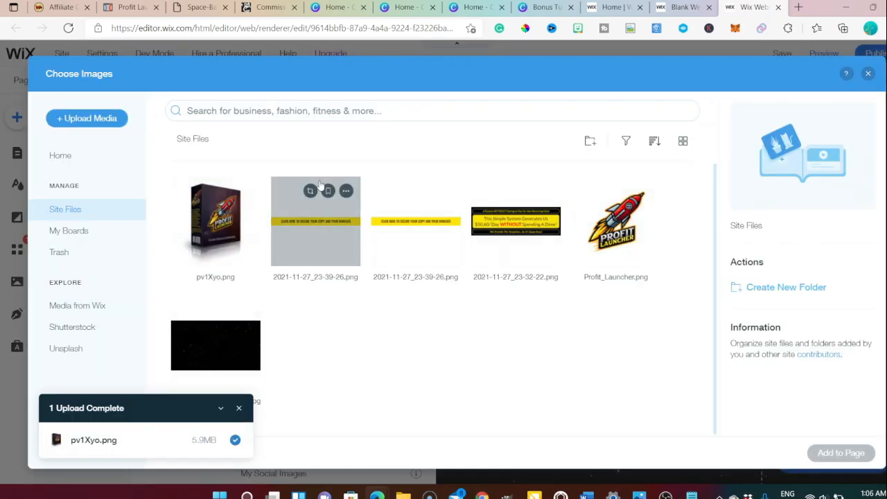
left_click(87, 118)
left_click(458, 297)
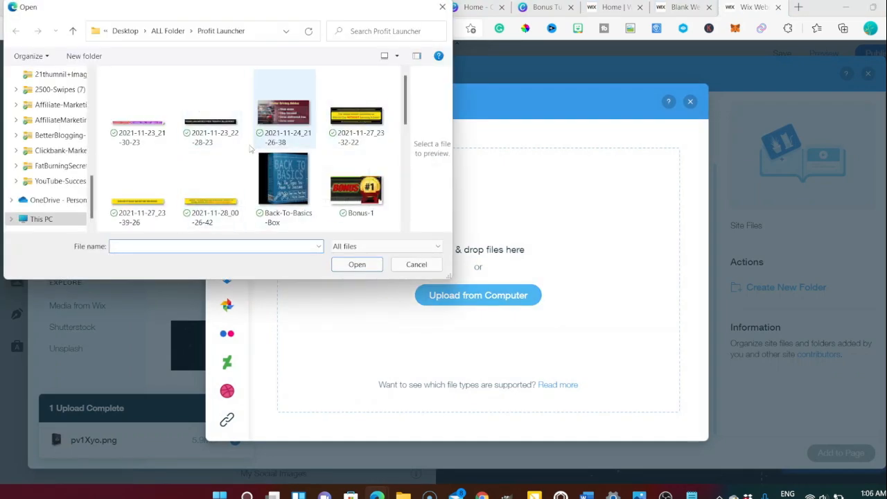
left_click(350, 193)
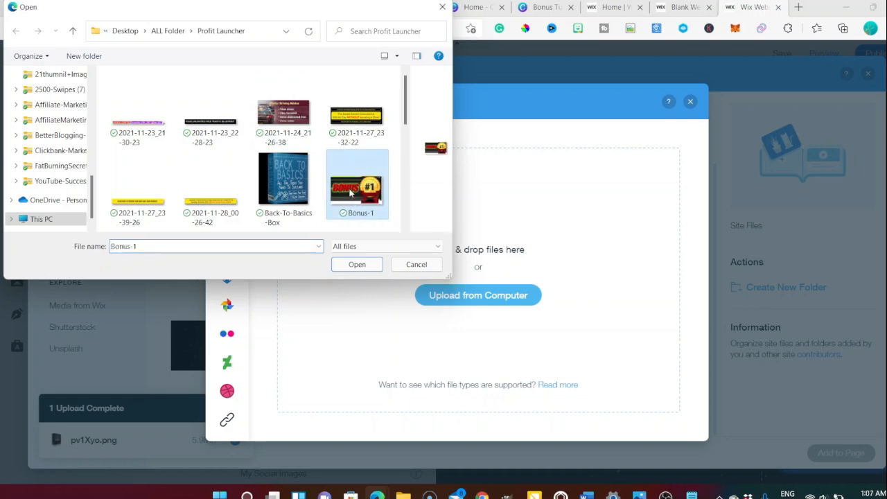
left_click(357, 264)
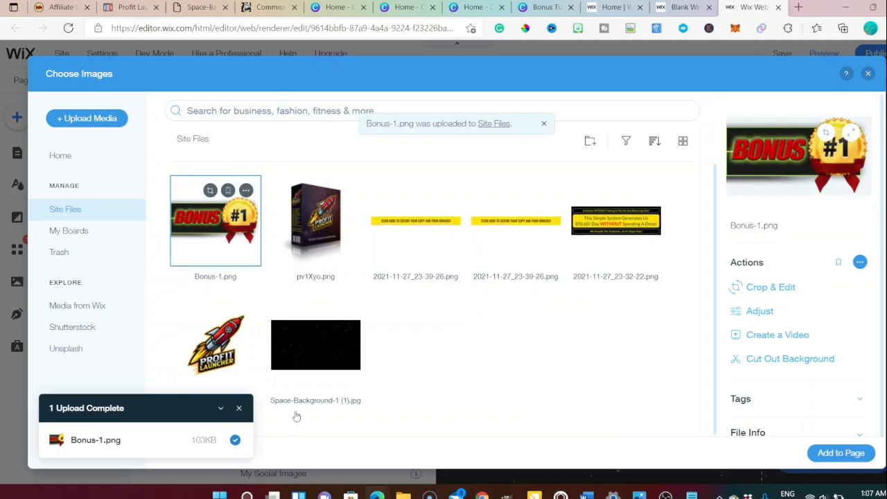
left_click(840, 453)
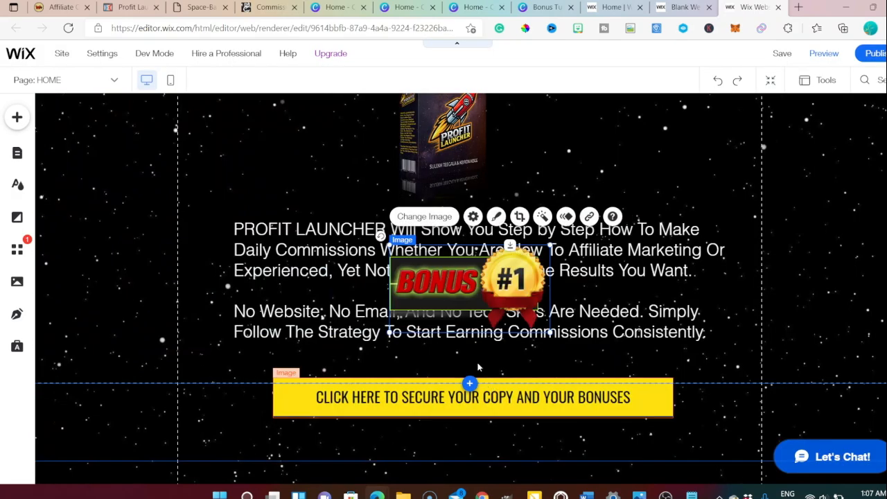
Arrange the call-to-action image beneath the description text and place the Bonus #1 badge below it, left of centre.
left_click_drag(425, 316, 102, 420)
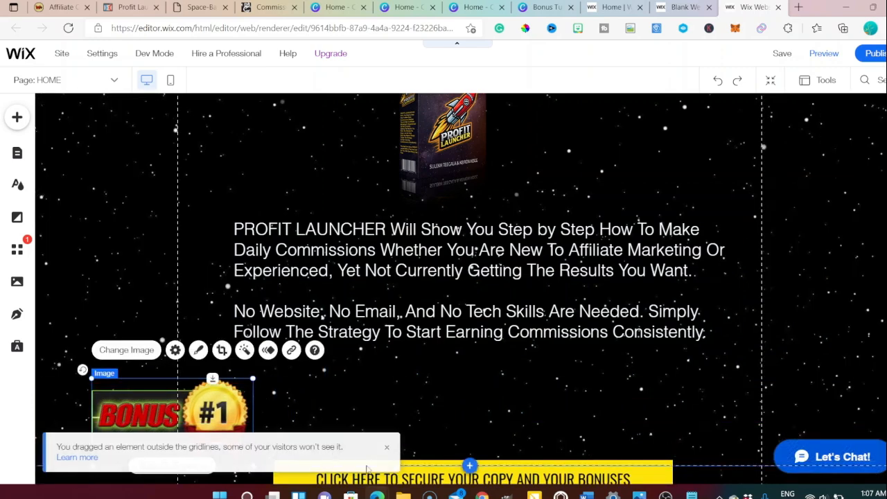
scroll(430, 412, "down", 1)
left_click_drag(194, 339, 267, 489)
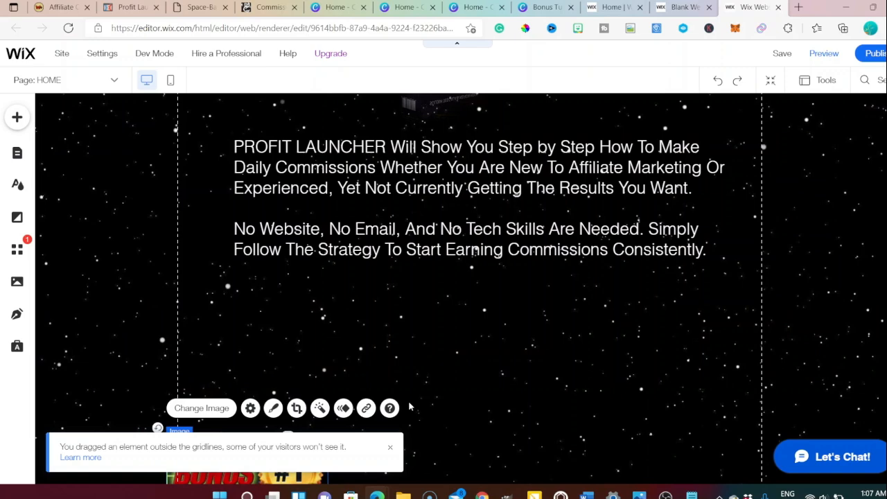
scroll(431, 402, "down", 2)
left_click_drag(431, 402, 430, 173)
left_click_drag(228, 326, 441, 266)
scroll(441, 266, "up", 1)
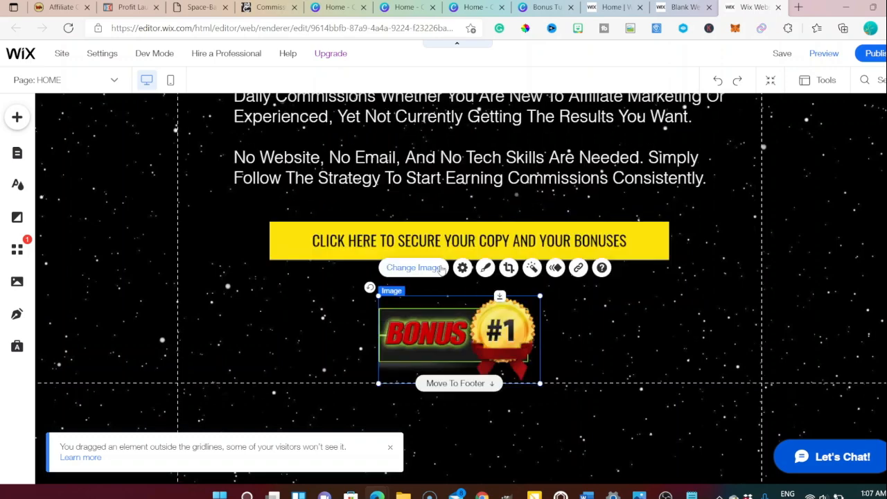
left_click_drag(447, 336, 317, 337)
left_click(419, 434)
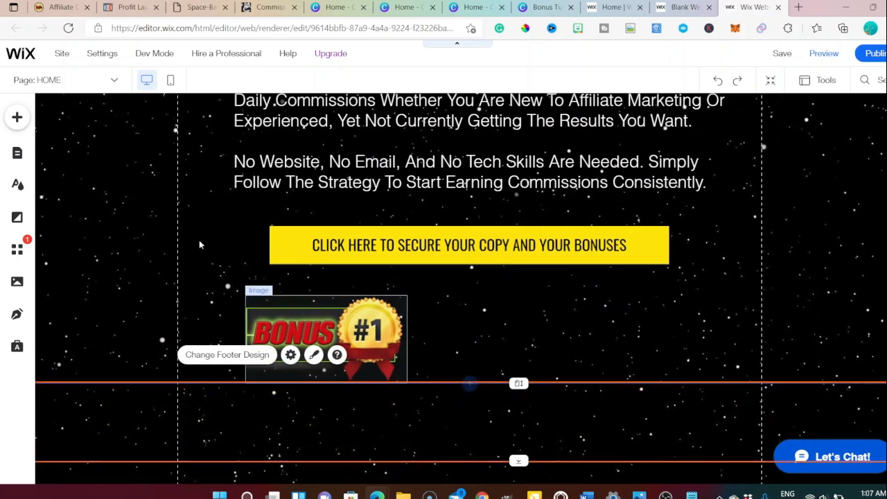
Upload the Lockdown Formula bonus tutorial image, ta_image (2).jpg, and add it to the page.
left_click(16, 119)
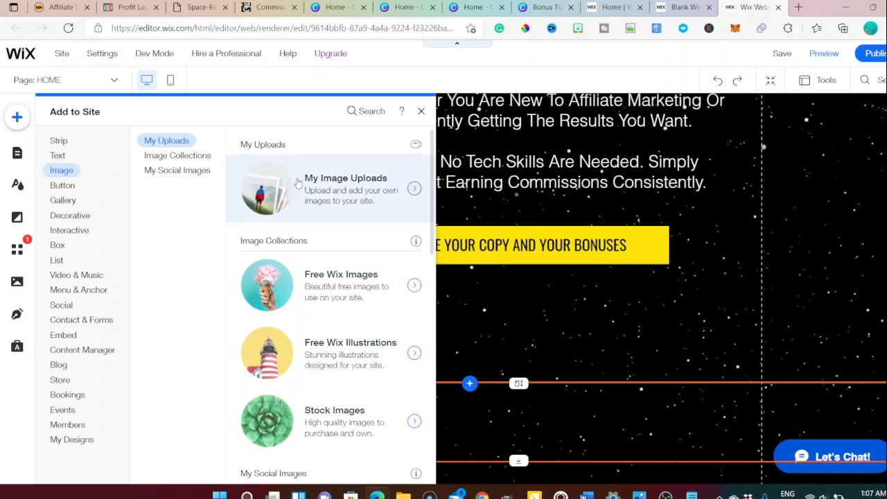
left_click(298, 184)
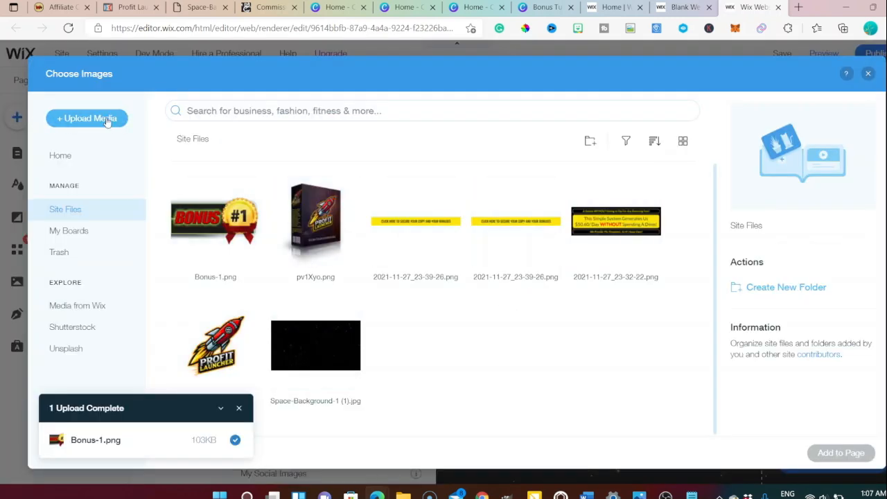
left_click(108, 119)
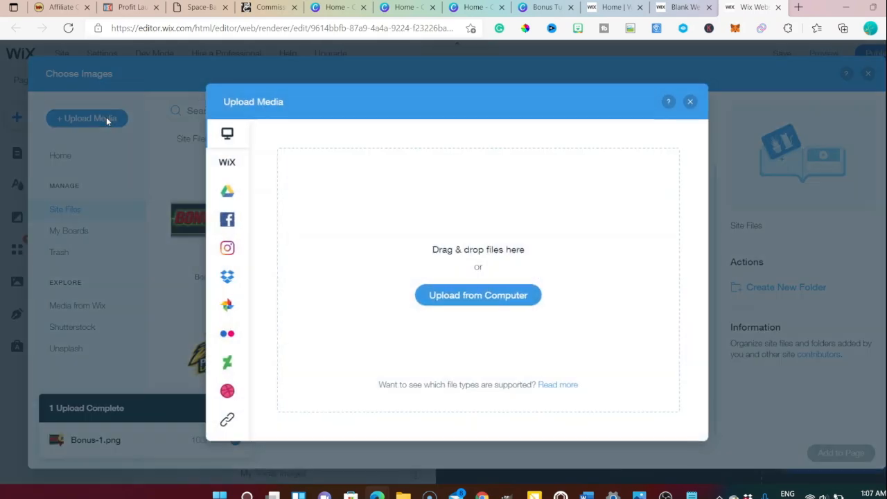
left_click(455, 296)
scroll(278, 132, "down", 5)
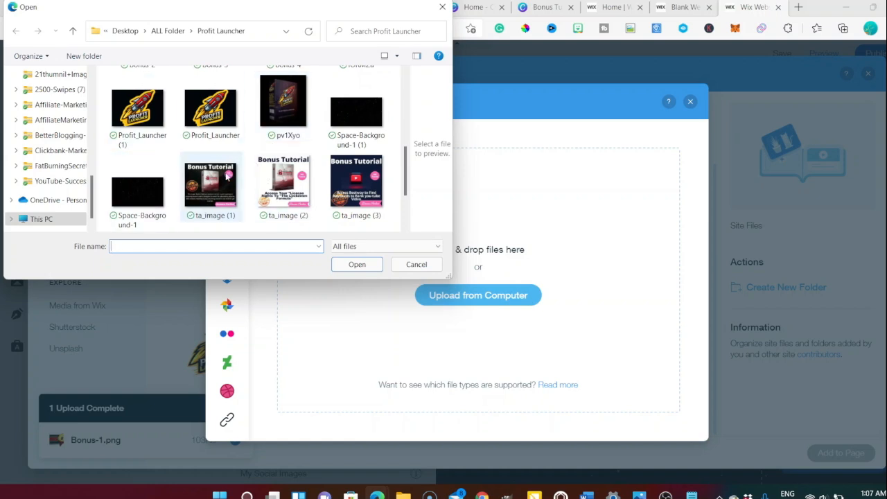
left_click(280, 179)
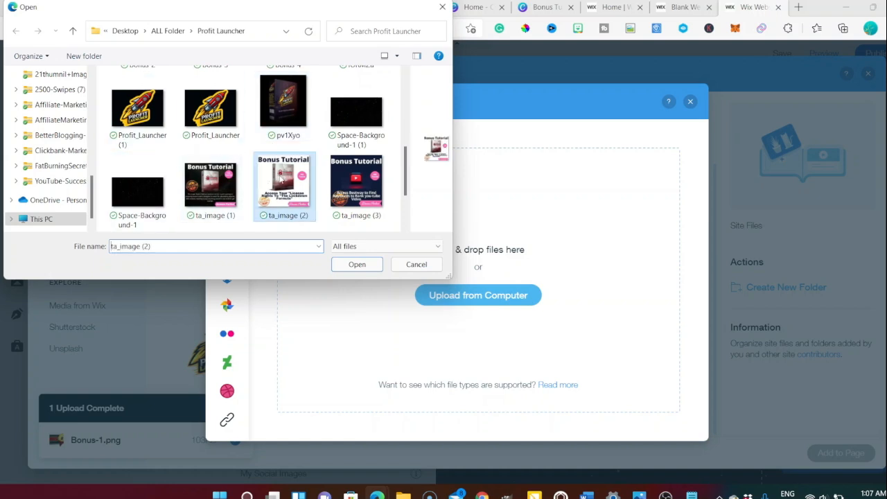
left_click(354, 265)
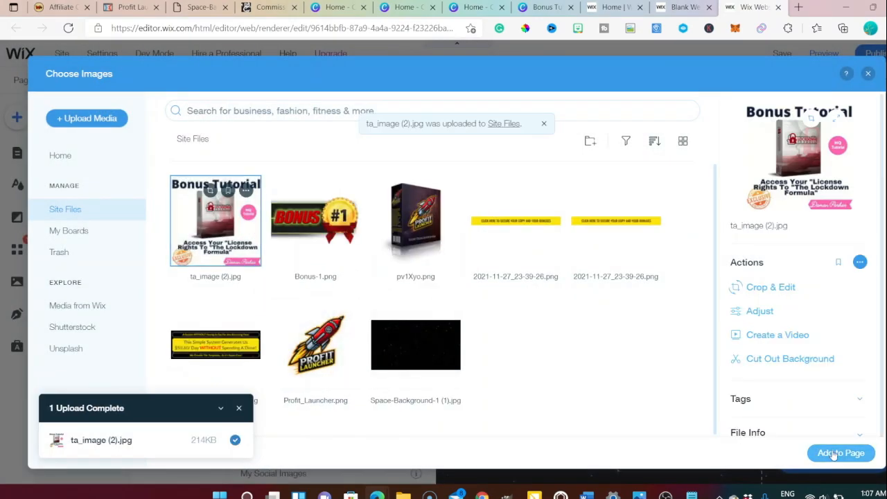
left_click(839, 452)
Move the Bonus Tutorial image beneath the Bonus #1 badge and resize it slightly narrower than the call-to-action image.
scroll(473, 304, "down", 1)
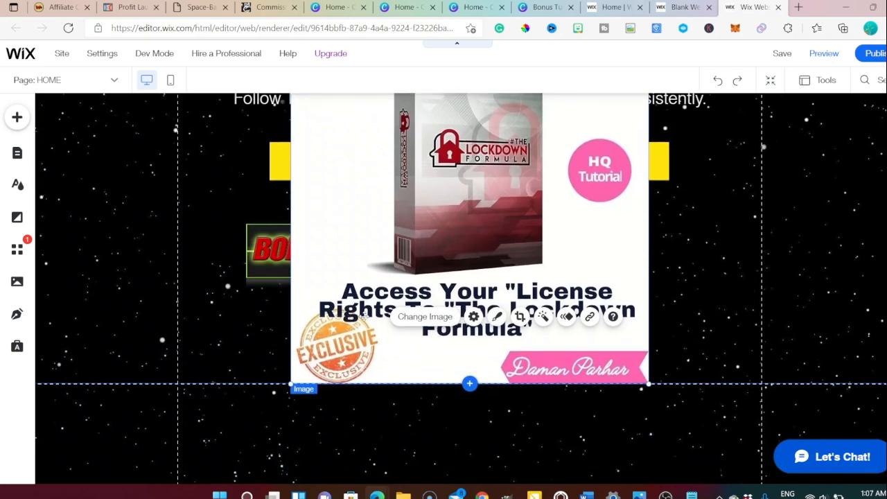
left_click_drag(292, 384, 452, 264)
left_click_drag(539, 202, 395, 488)
scroll(519, 335, "down", 2)
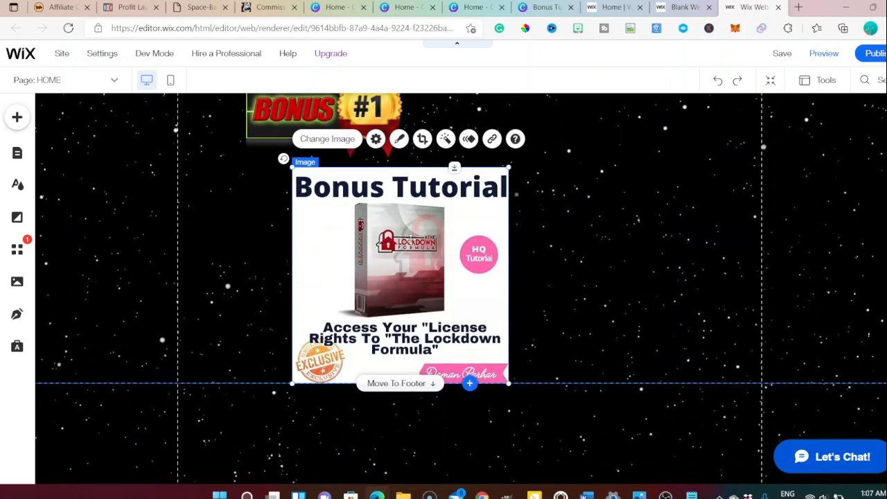
left_click_drag(510, 383, 698, 460)
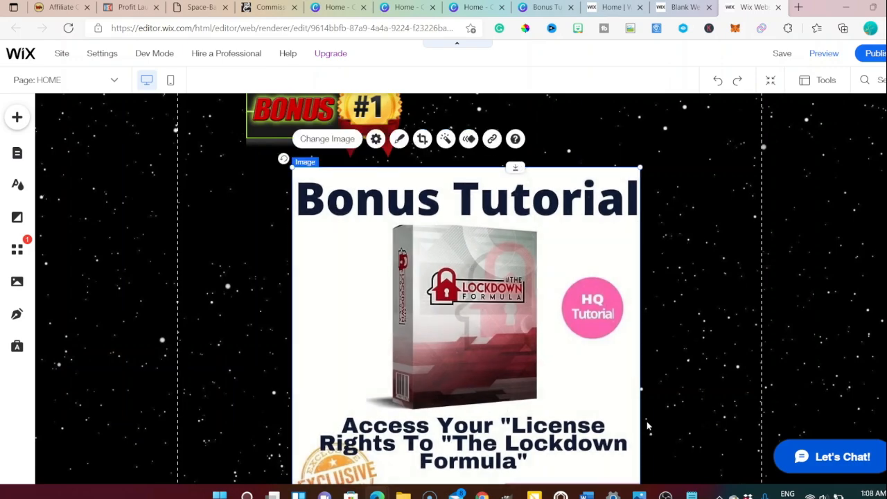
scroll(645, 424, "down", 2)
scroll(449, 342, "up", 3)
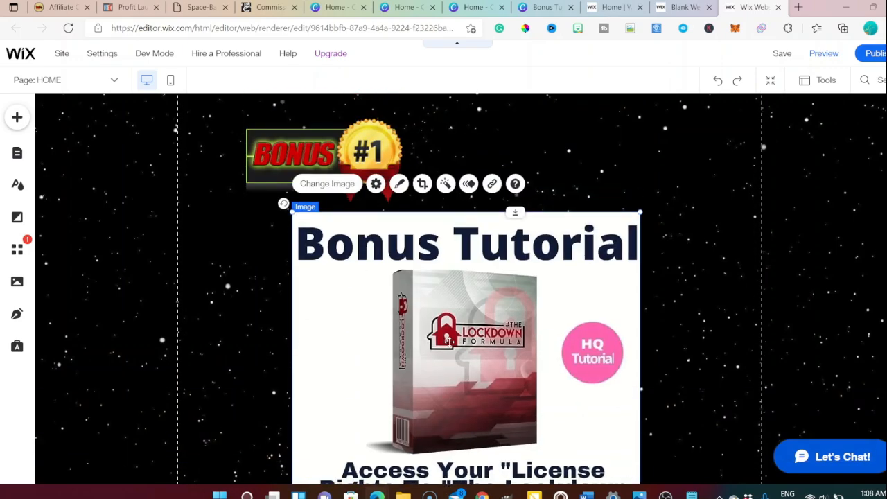
scroll(449, 342, "down", 3)
Copy the call-to-action image from beneath the description and paste it just below the Bonus Tutorial image.
scroll(450, 344, "up", 8)
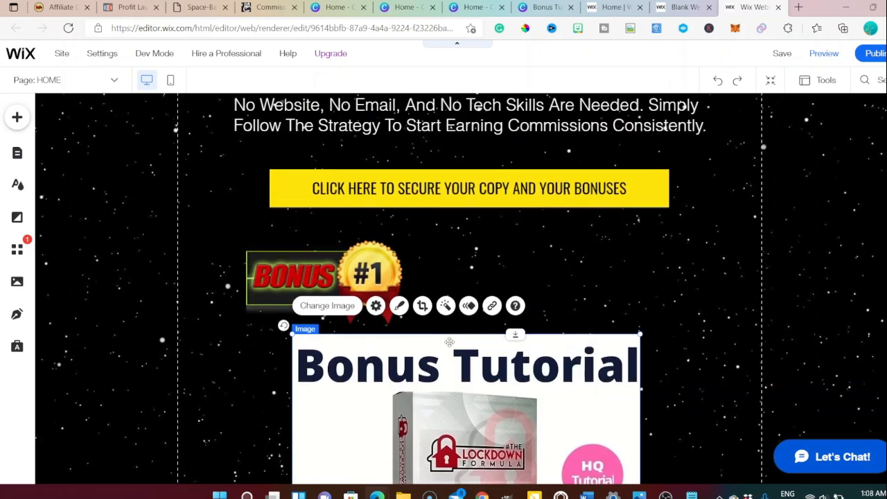
left_click(454, 364)
right_click(453, 363)
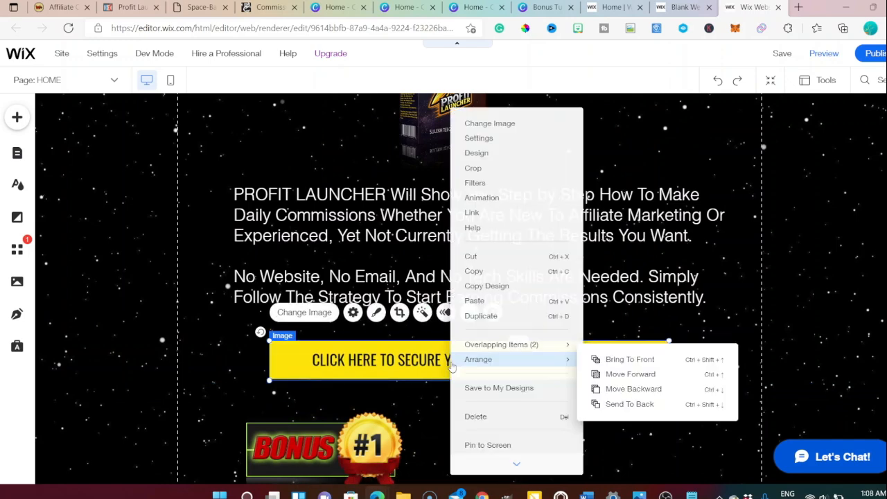
left_click(478, 286)
scroll(424, 416, "down", 10)
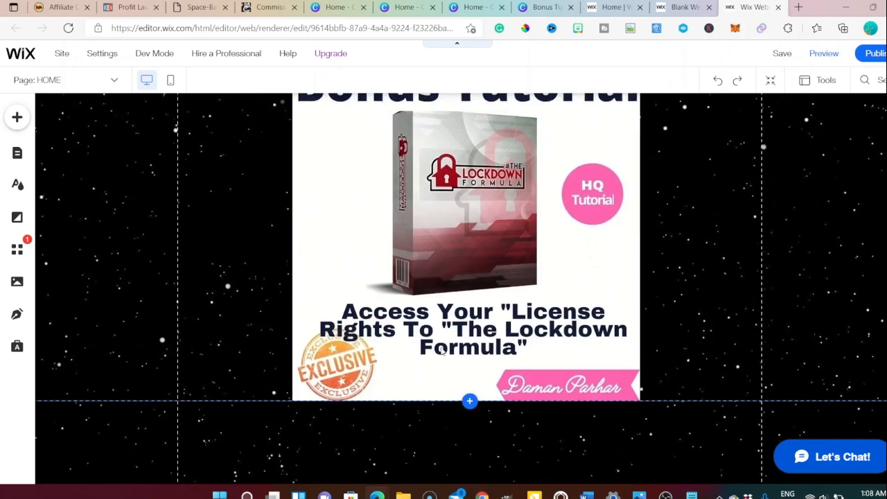
left_click(424, 415)
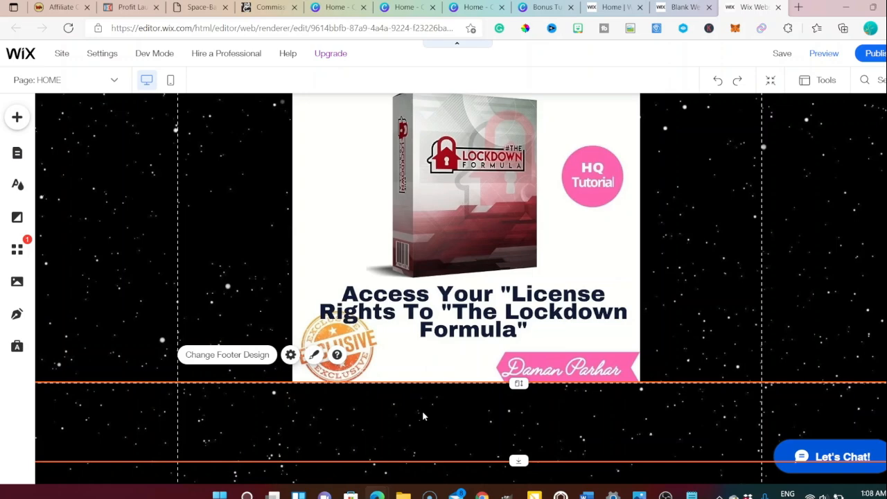
key("ctrl+v")
left_click_drag(426, 350, 425, 422)
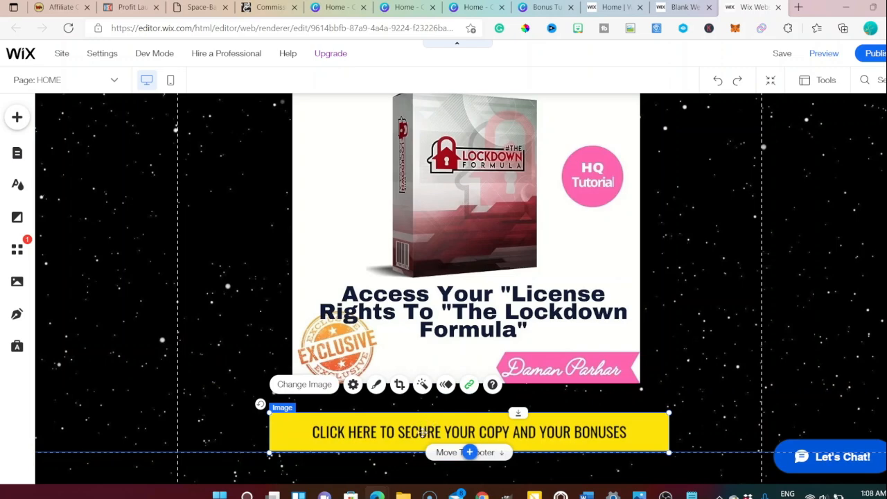
Check the link settings of the call-to-action image below the Bonus Tutorial image.
left_click(469, 385)
left_click(589, 368)
left_click(684, 363)
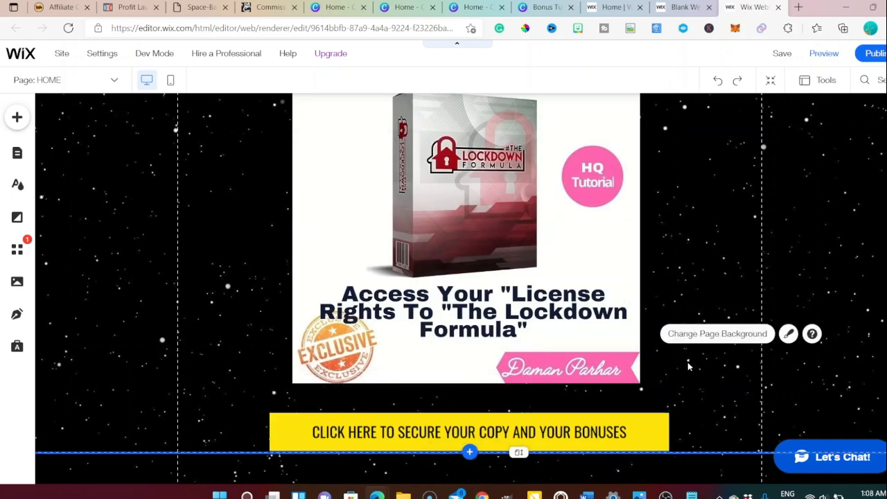
scroll(683, 363, "down", 1)
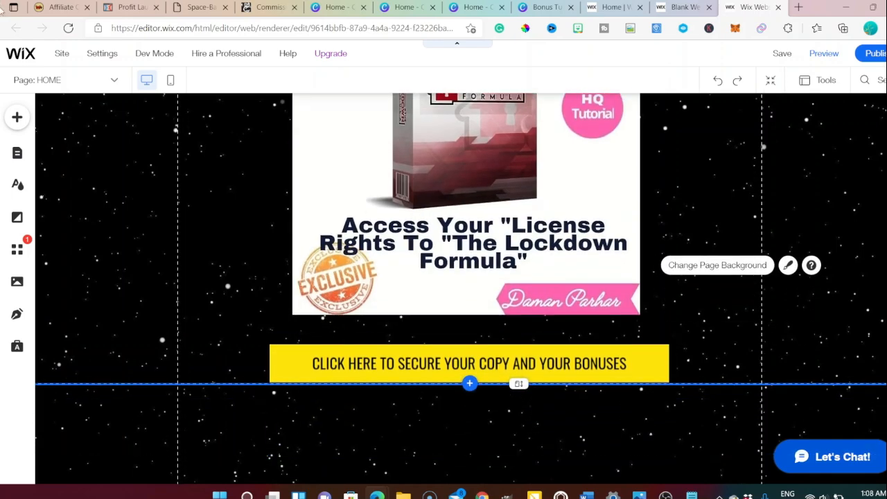
Upload the second bonus badge image, Bonus-2.png, from the Profit Launcher folder and add it to the page.
left_click(17, 117)
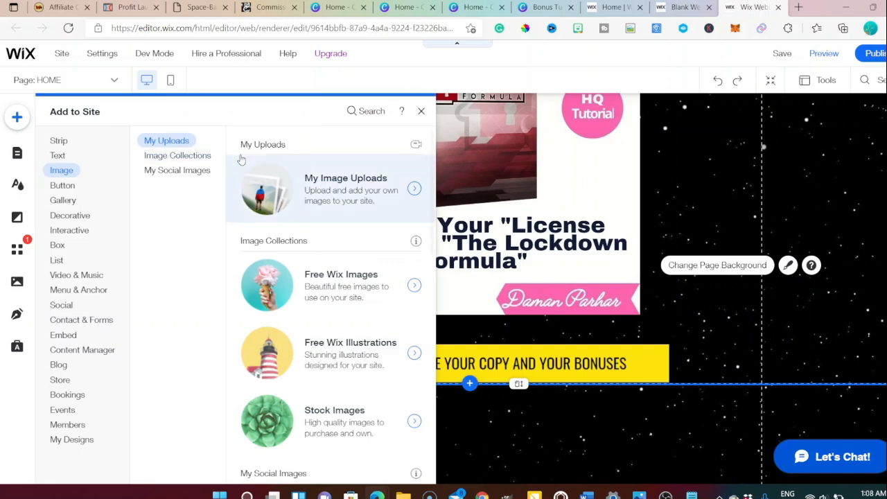
left_click(330, 202)
left_click(90, 119)
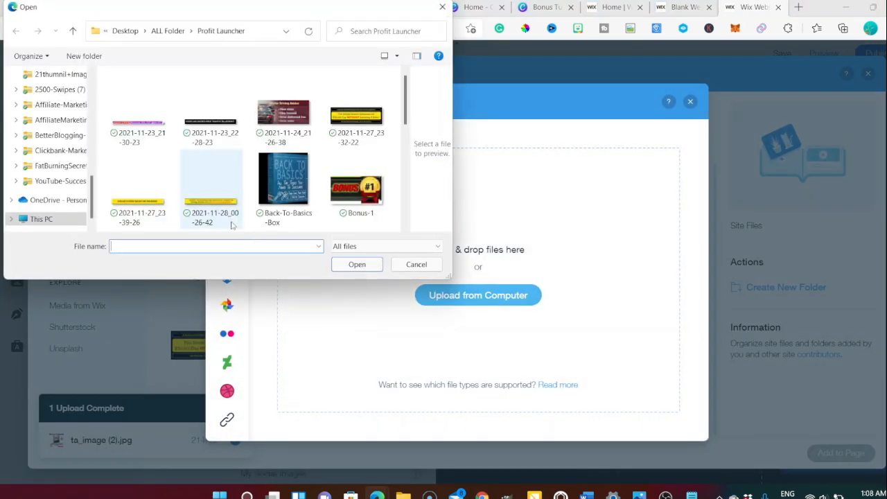
scroll(231, 224, "down", 2)
left_click(122, 117)
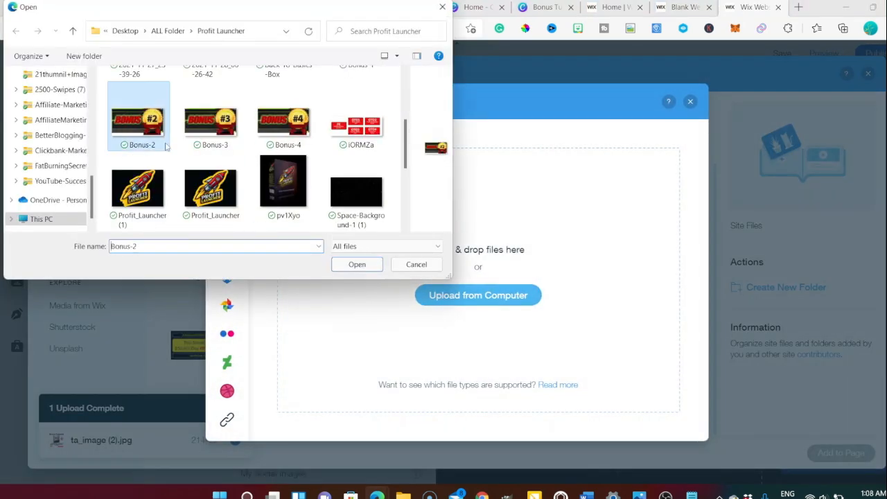
left_click(352, 266)
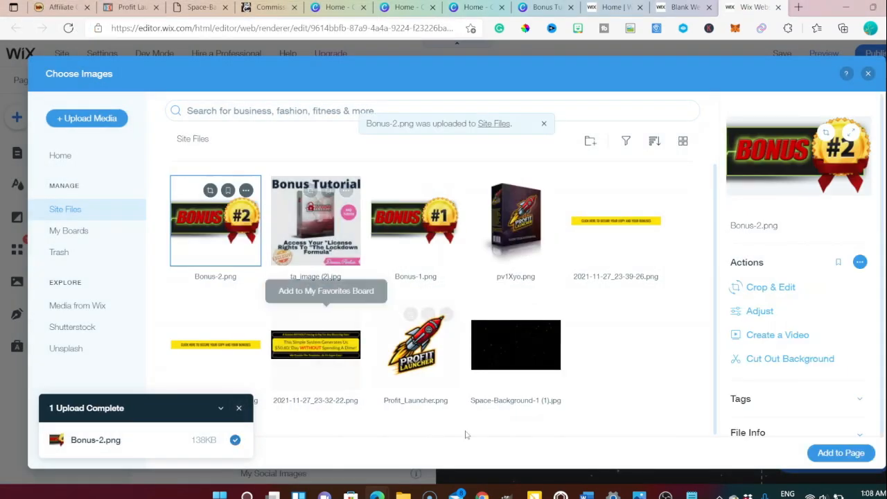
left_click(841, 452)
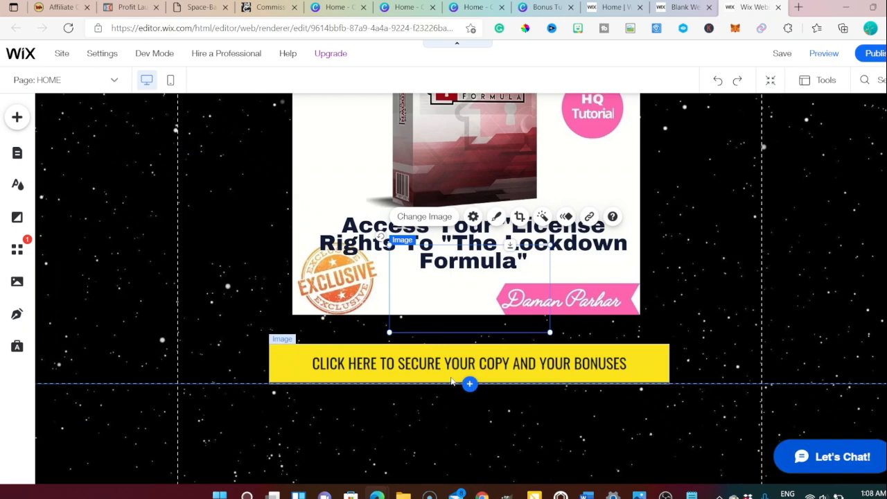
Move the Bonus #2 badge just below the call-to-action image, near that image's left edge.
left_click_drag(420, 328, 319, 451)
scroll(335, 428, "down", 2)
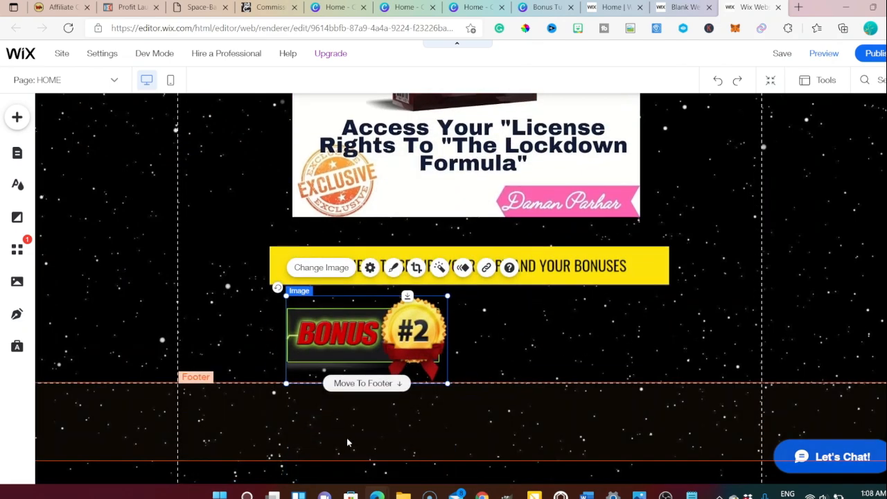
left_click(347, 437)
Upload the YouTube keywords bonus tutorial image, ta_image (3).jpg, and add it to the page.
left_click(15, 117)
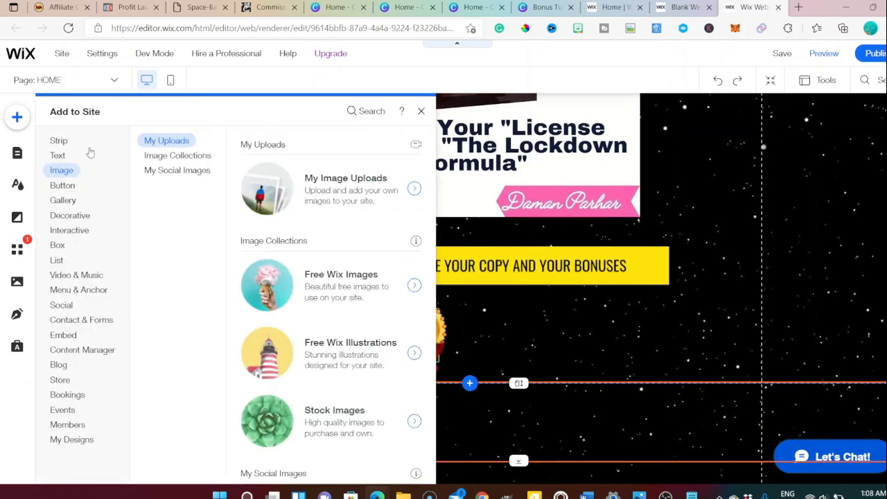
left_click(371, 207)
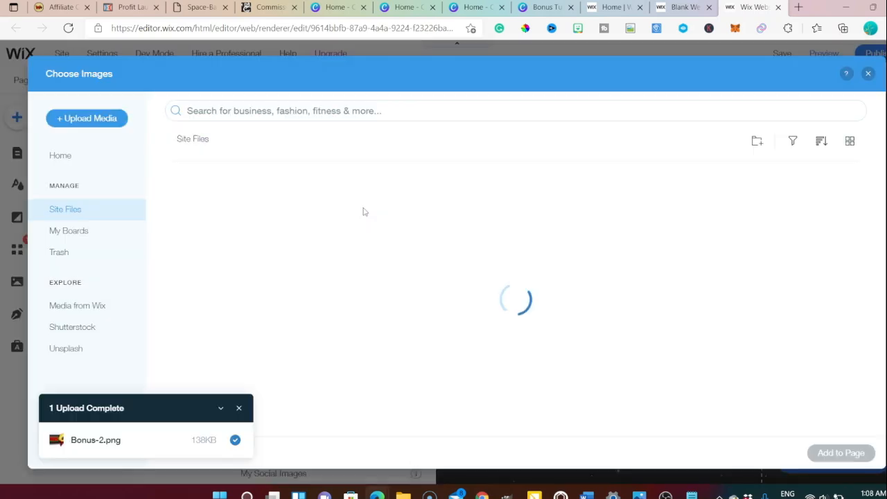
left_click(87, 118)
left_click(486, 298)
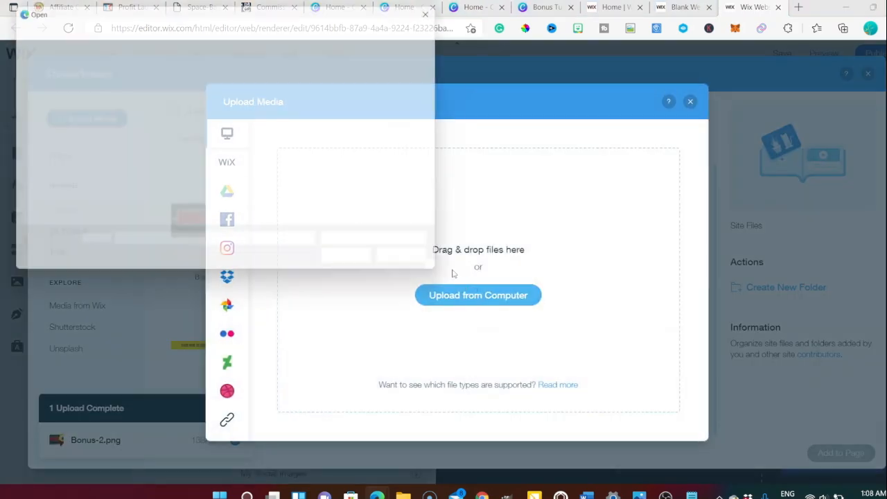
scroll(292, 180, "down", 5)
scroll(292, 180, "down", 2)
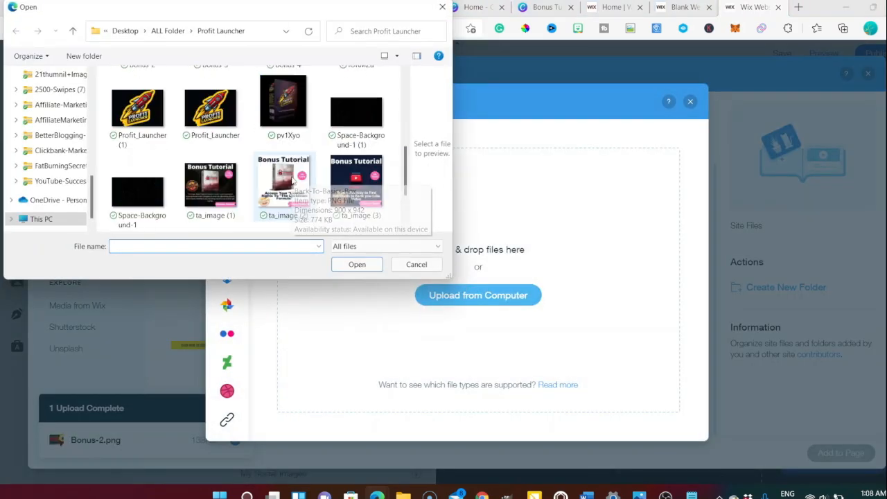
left_click(354, 212)
left_click(355, 267)
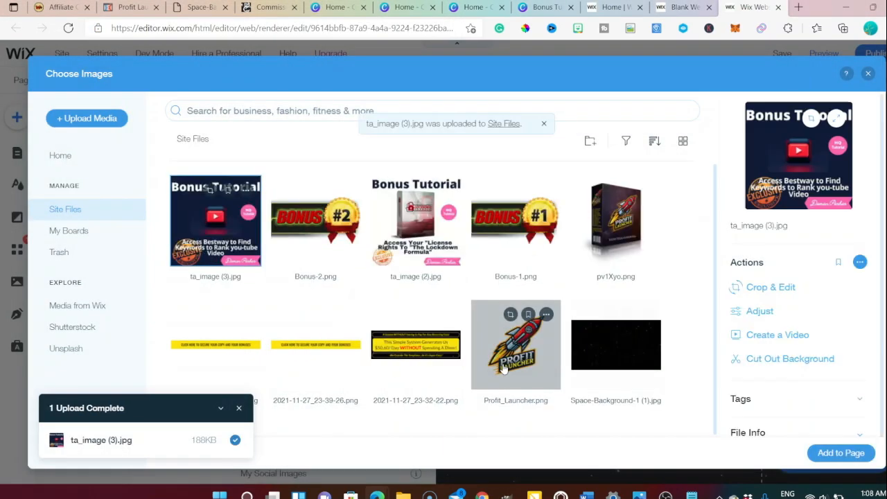
left_click(847, 455)
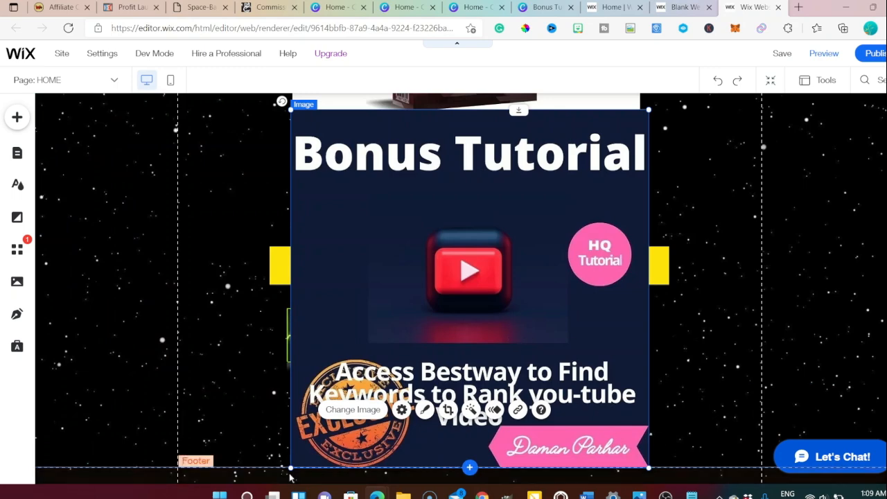
Move the YouTube keywords tutorial image beneath the Bonus #2 badge and size it slightly narrower than the call-to-action image.
left_click_drag(292, 468, 440, 378)
left_click_drag(473, 262, 390, 442)
scroll(409, 395, "down", 2)
left_click_drag(429, 305, 454, 389)
scroll(531, 461, "down", 2)
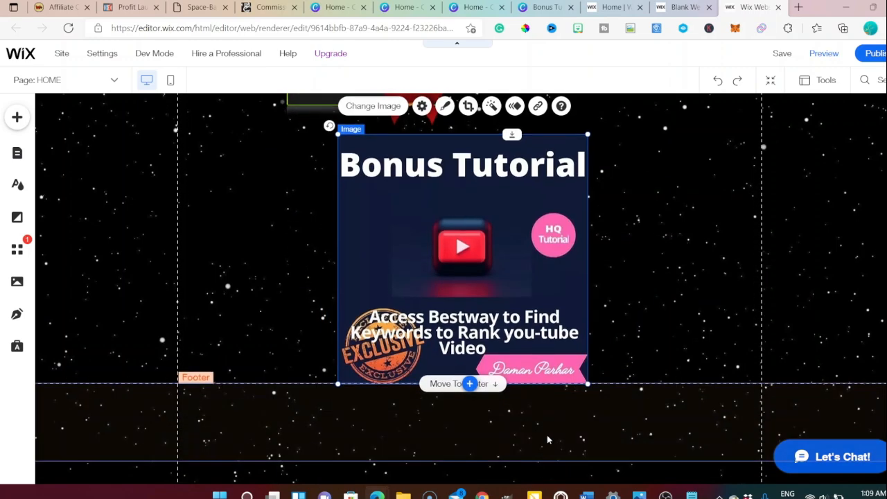
left_click_drag(587, 384, 709, 473)
left_click_drag(543, 349, 507, 353)
Paste a copy of the call-to-action image and place it just below the YouTube keywords tutorial image.
scroll(510, 375, "up", 4)
left_click(520, 248)
scroll(533, 409, "down", 5)
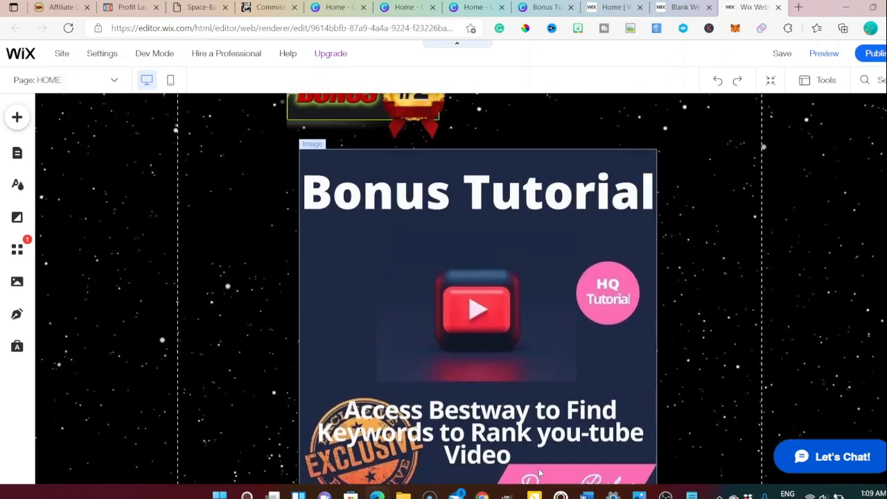
left_click(385, 416)
key("ctrl+v")
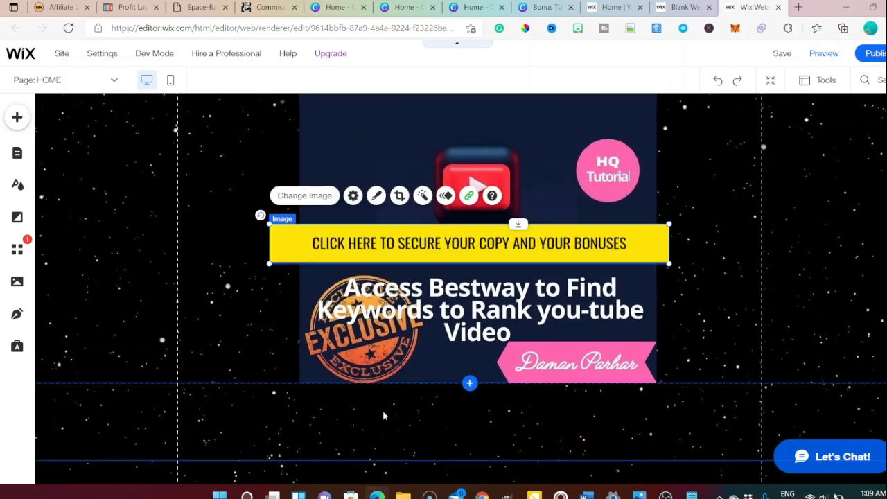
left_click_drag(439, 247, 457, 436)
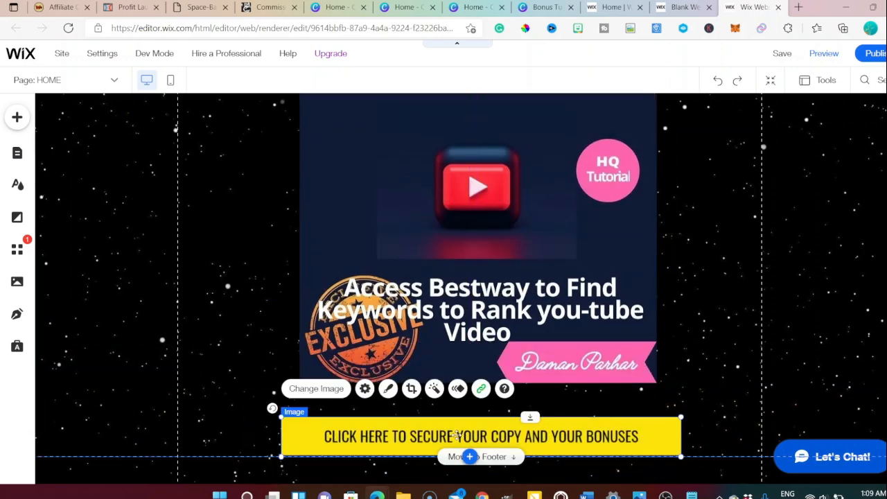
Check the web address link of the call-to-action image below the YouTube keywords tutorial image.
left_click(481, 389)
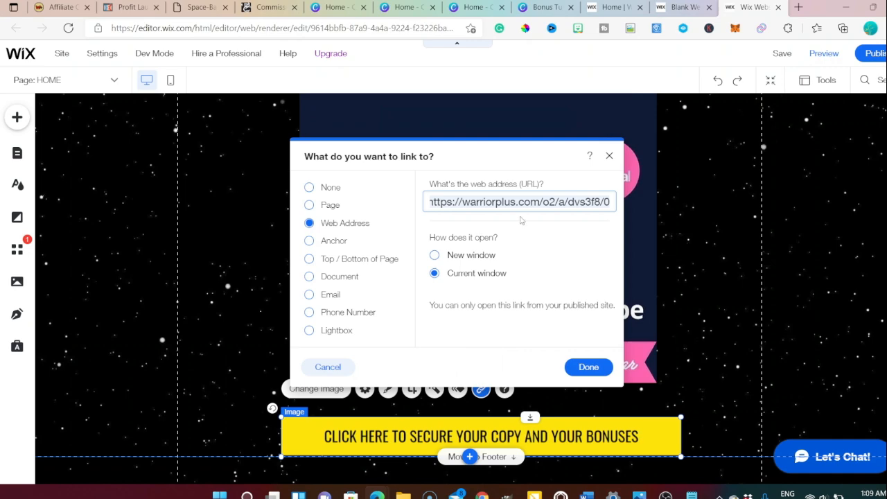
left_click(583, 367)
scroll(520, 447, "down", 1)
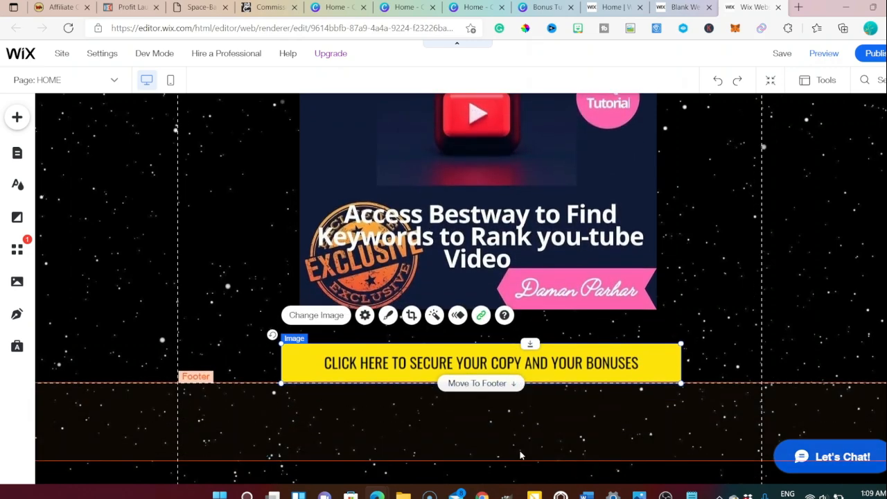
Upload the third bonus badge image, Bonus-3.png, and add it to the page.
left_click(17, 117)
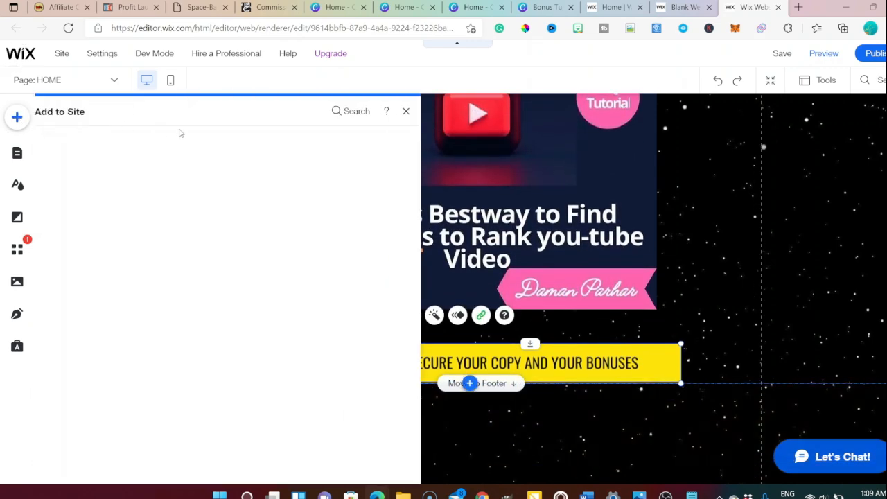
left_click(352, 183)
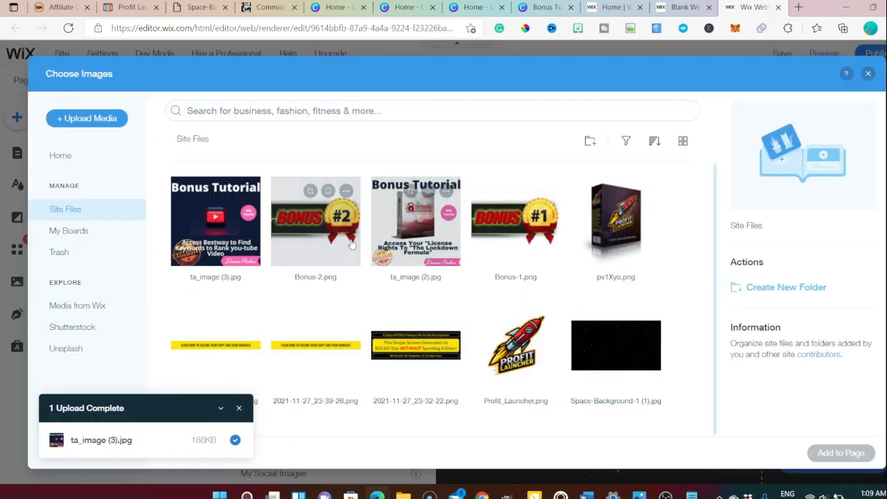
left_click(87, 119)
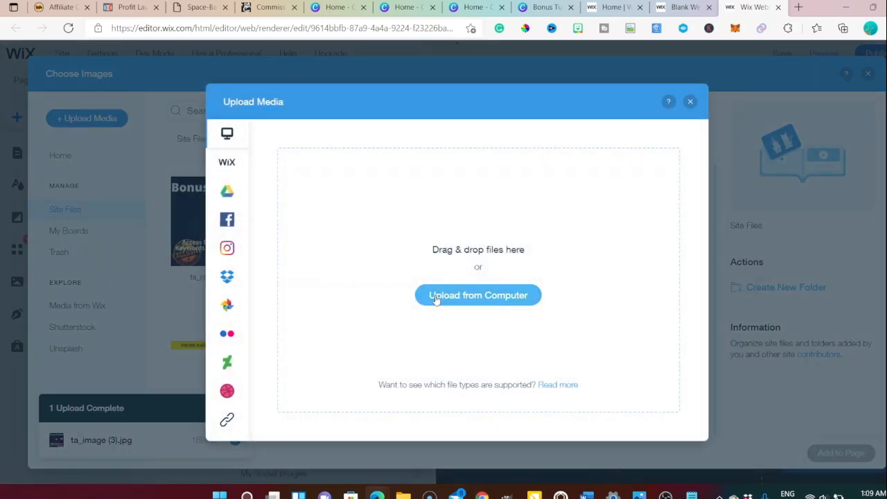
left_click(435, 298)
scroll(188, 144, "down", 3)
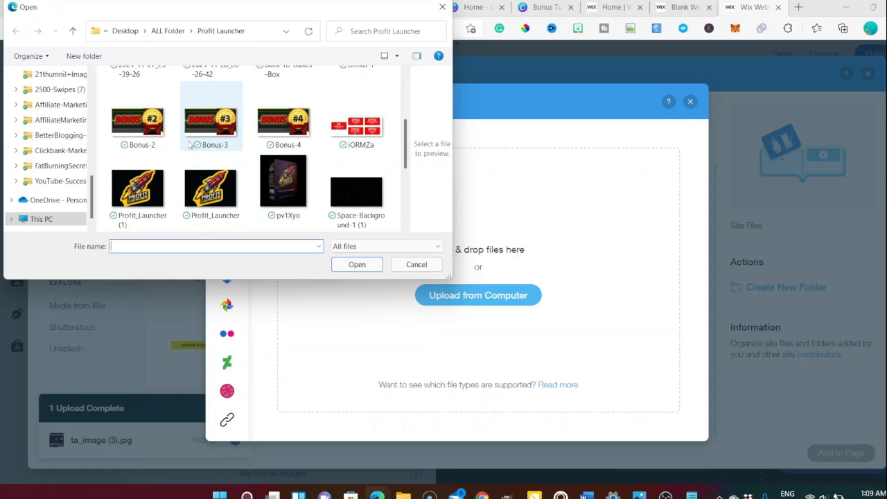
double_click(208, 128)
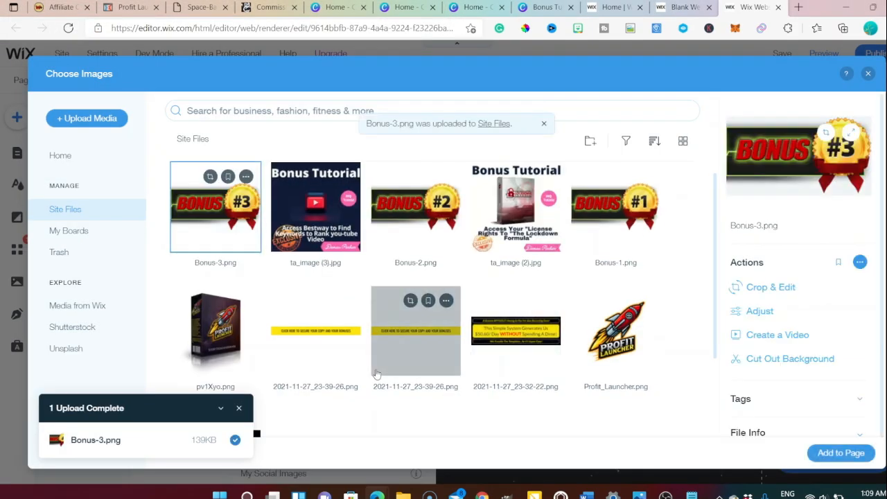
scroll(376, 374, "down", 2)
left_click(841, 453)
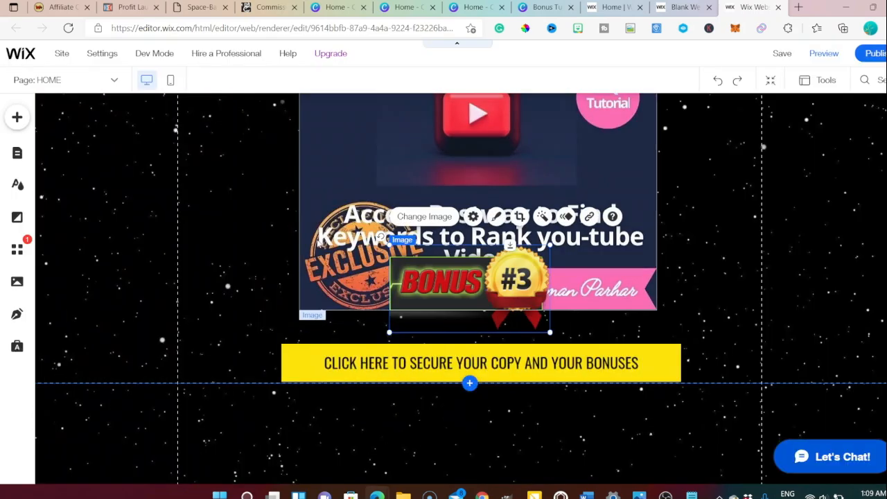
Move the Bonus #3 badge below the lowest call-to-action image, lined up with its left edge.
left_click_drag(445, 307, 338, 449)
left_click(257, 426)
scroll(257, 424, "down", 2)
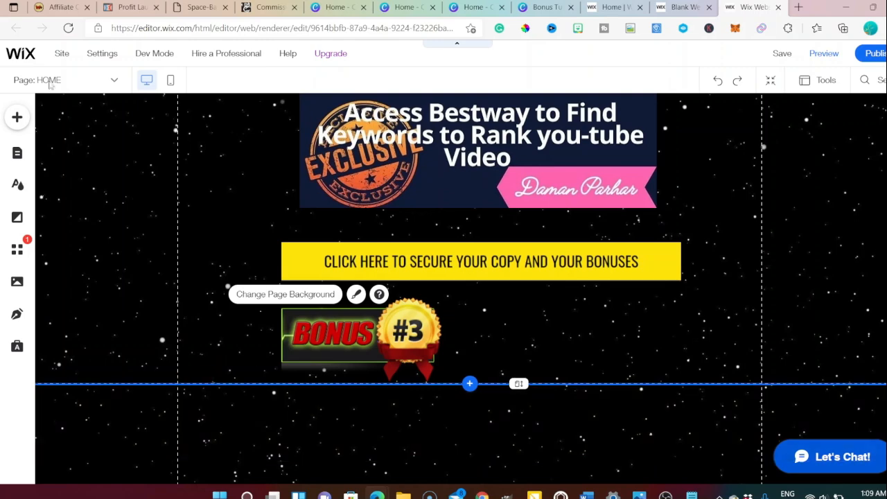
Upload the Affiliate Marketing Magic bonus tutorial image, ta_image.jpg, and add it to the page.
left_click(17, 116)
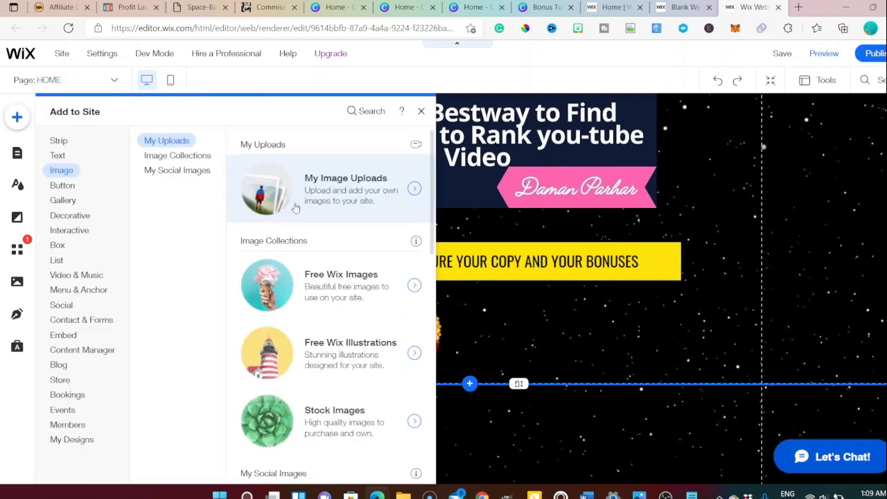
left_click(316, 201)
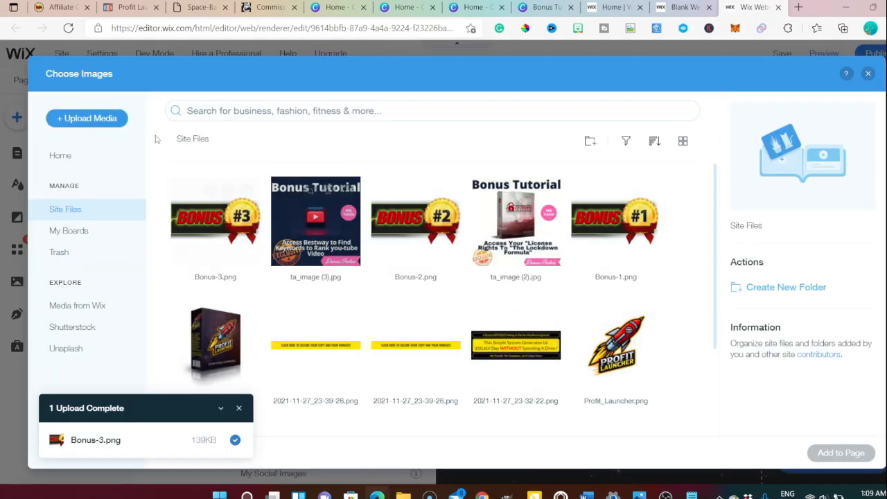
left_click(117, 122)
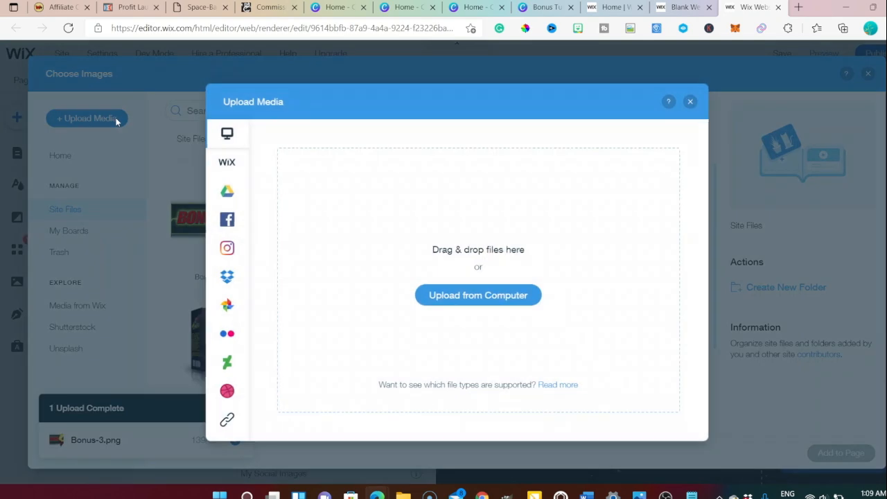
left_click(506, 300)
scroll(216, 172, "down", 2)
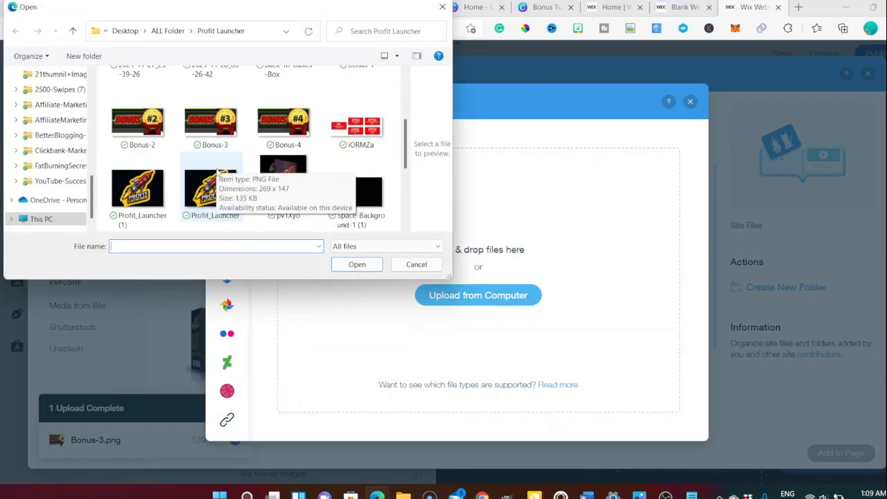
scroll(223, 165, "down", 1)
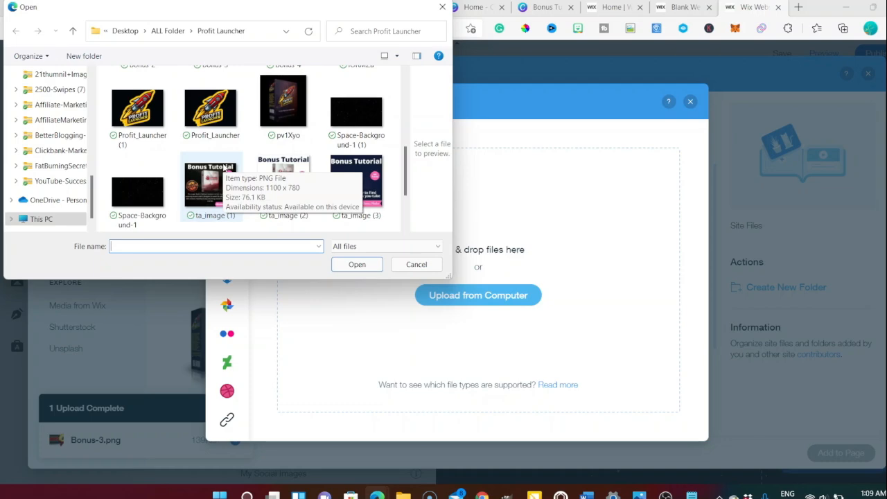
scroll(207, 175, "down", 1)
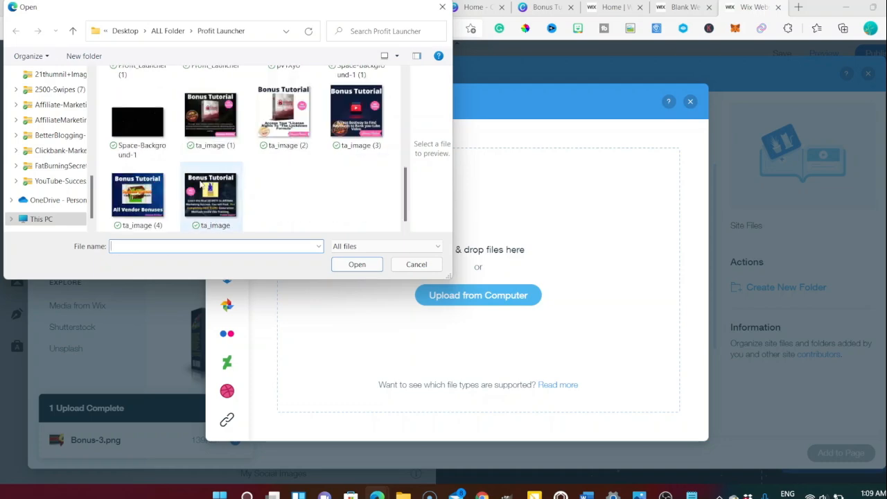
left_click(216, 199)
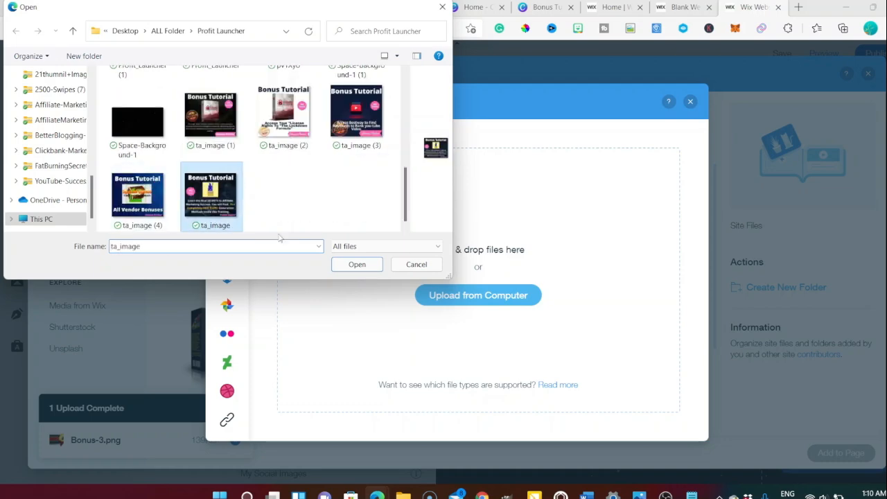
left_click(360, 268)
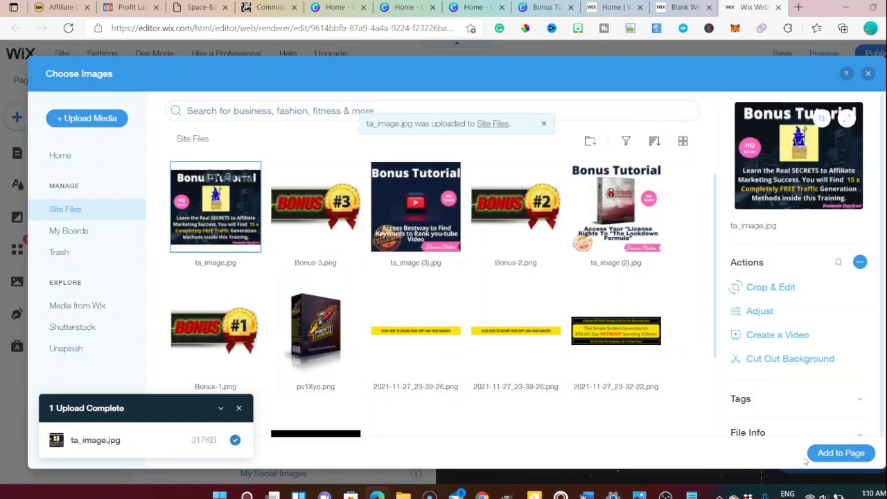
left_click(841, 453)
Move the Affiliate Marketing Magic tutorial image beneath the Bonus #3 badge, leaving a small gap between them.
left_click_drag(456, 292, 457, 498)
scroll(451, 451, "down", 3)
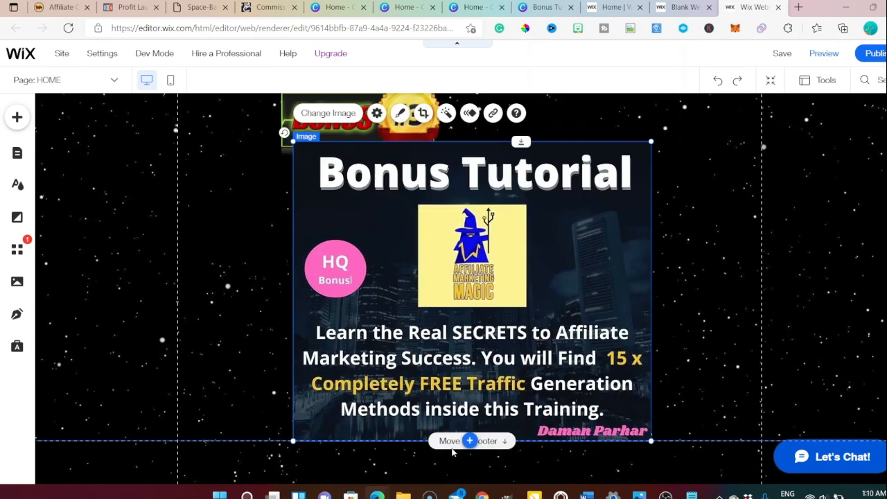
left_click_drag(461, 266, 455, 326)
left_click(231, 378)
scroll(354, 173, "up", 2)
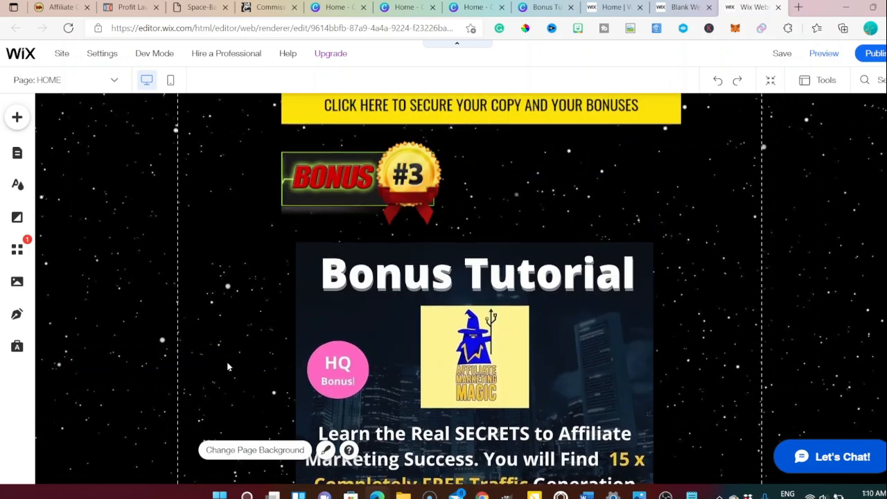
Duplicate the yellow call-to-action image above the Bonus #3 badge and place the copy just beneath the Affiliate Marketing Magic tutorial image.
left_click(354, 174)
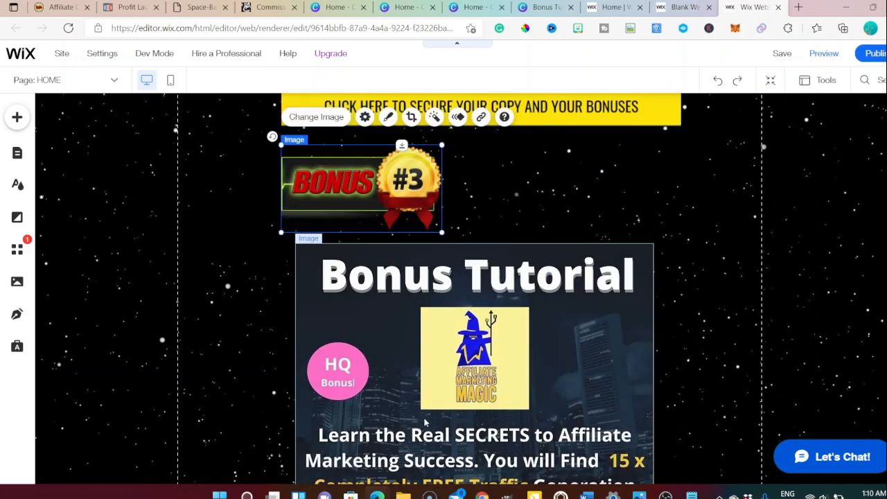
scroll(509, 219, "up", 2)
left_click(509, 218)
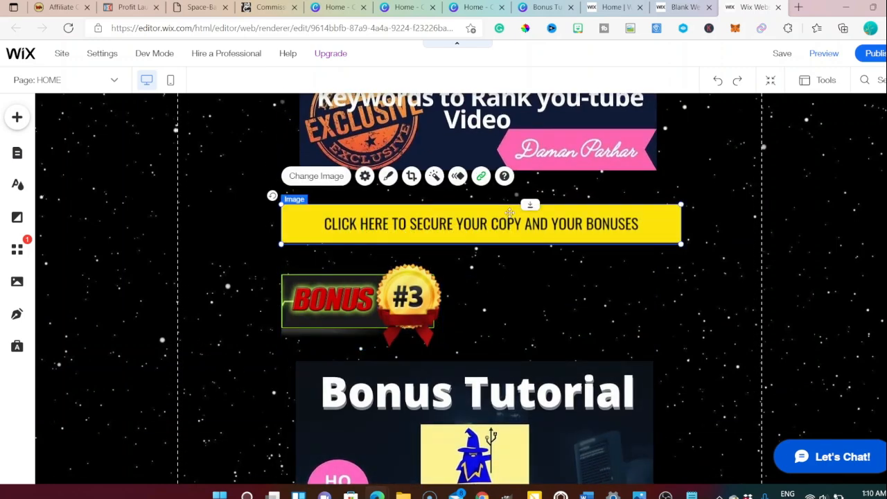
scroll(533, 409, "down", 4)
left_click(388, 412)
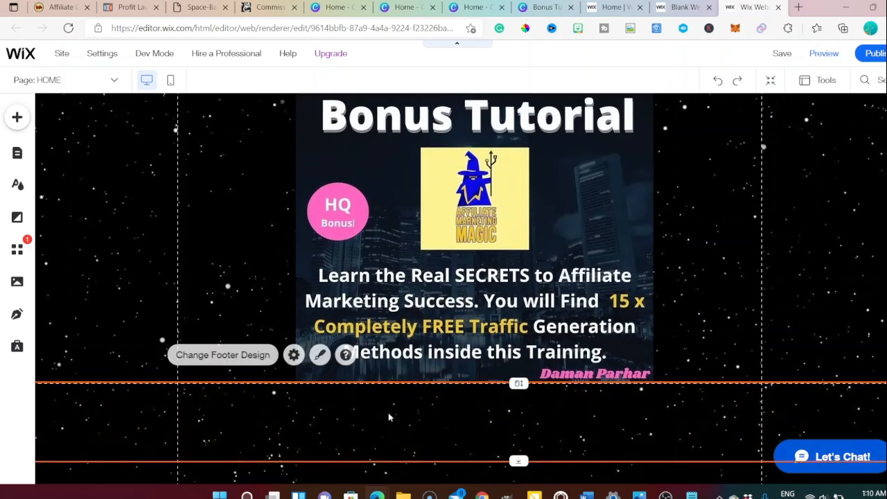
key("ctrl+v")
left_click_drag(405, 227, 388, 431)
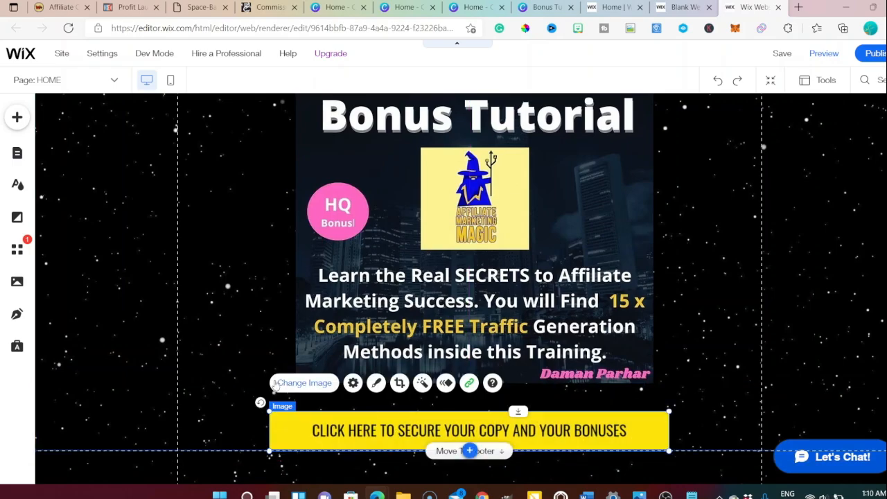
Compare the logo, headline banner and first call-to-action of the Wix page with the original Profit Launcher sales page.
scroll(274, 385, "up", 20)
scroll(275, 385, "up", 10)
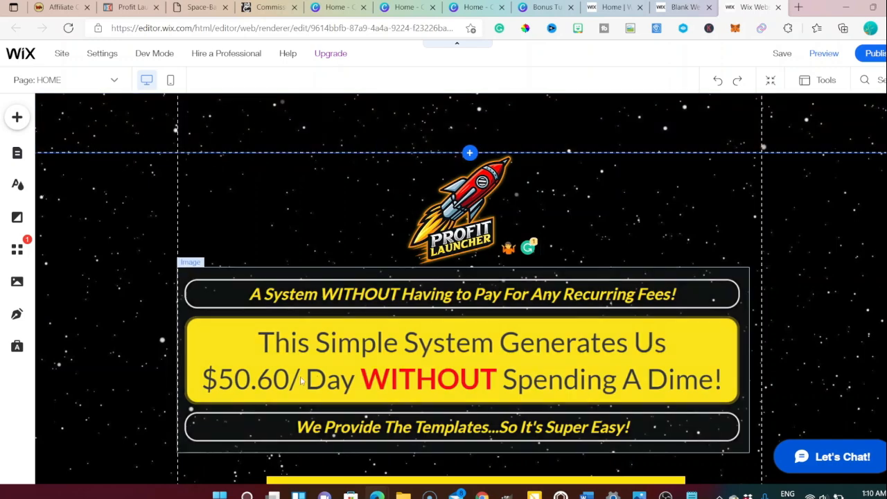
scroll(298, 380, "down", 3)
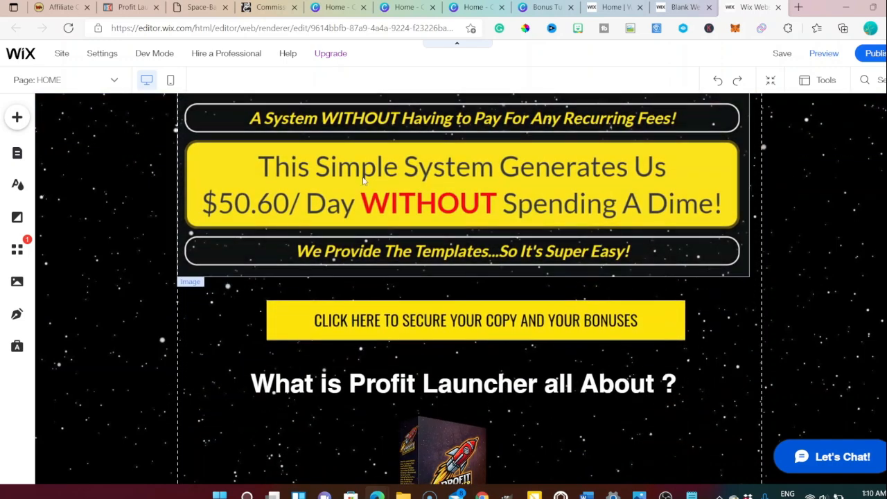
left_click(140, 7)
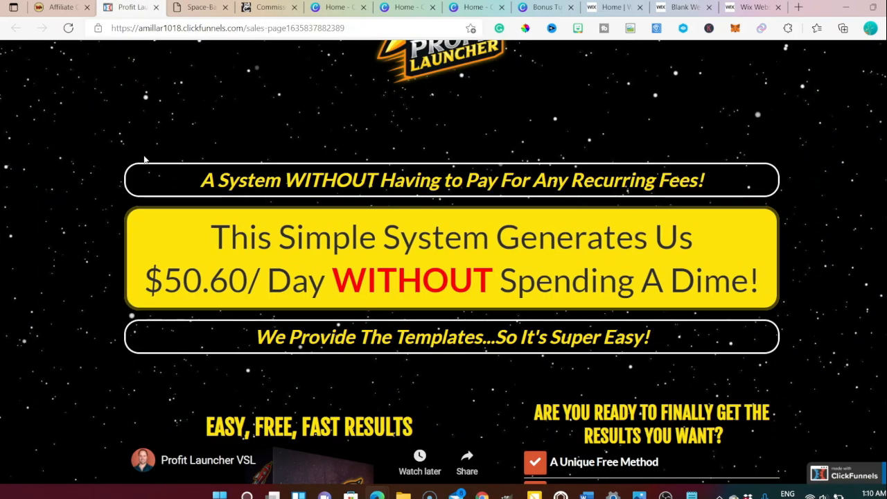
scroll(302, 325, "up", 2)
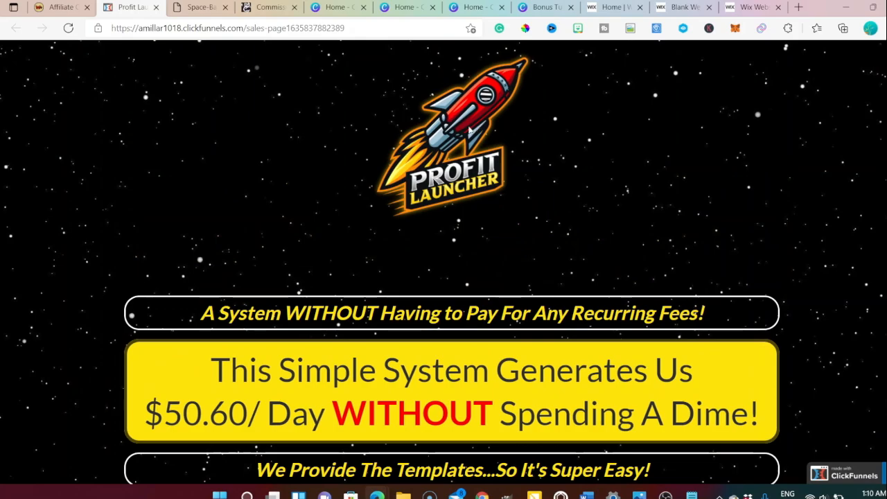
scroll(360, 361, "down", 9)
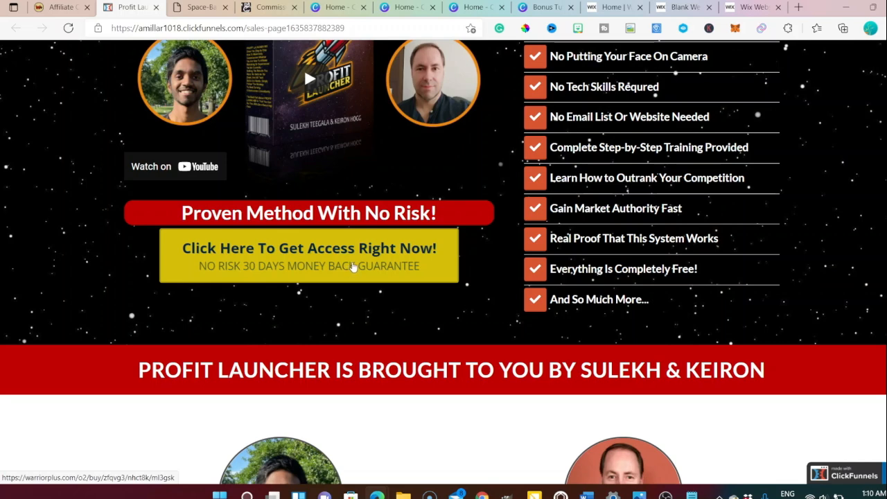
left_click(752, 7)
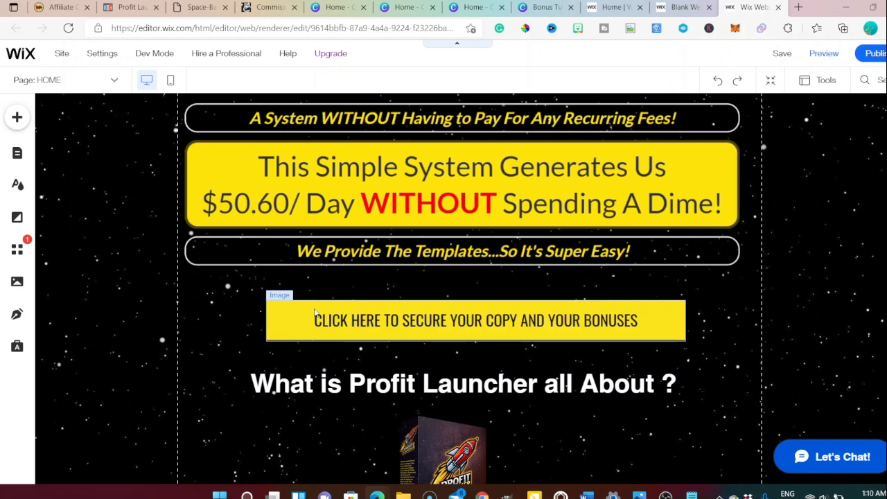
Review the product description, call-to-action images and numbered bonus sections of the page in the Wix editor.
scroll(314, 312, "down", 4)
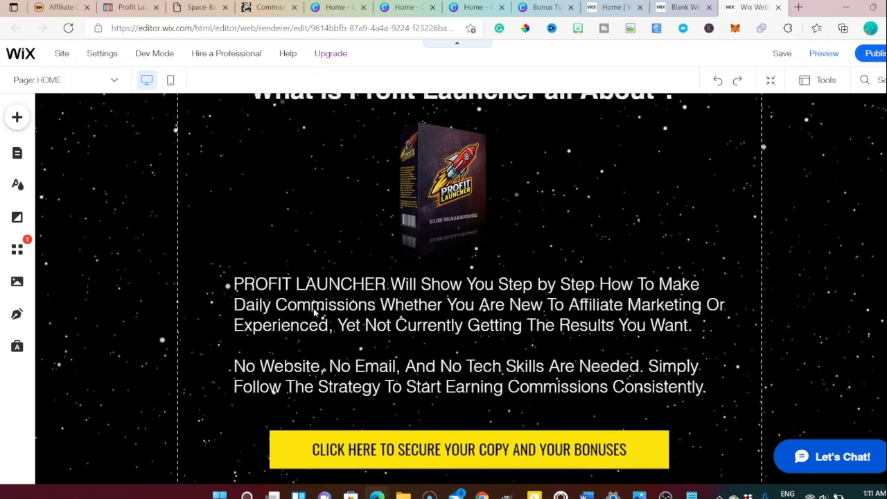
scroll(314, 311, "up", 1)
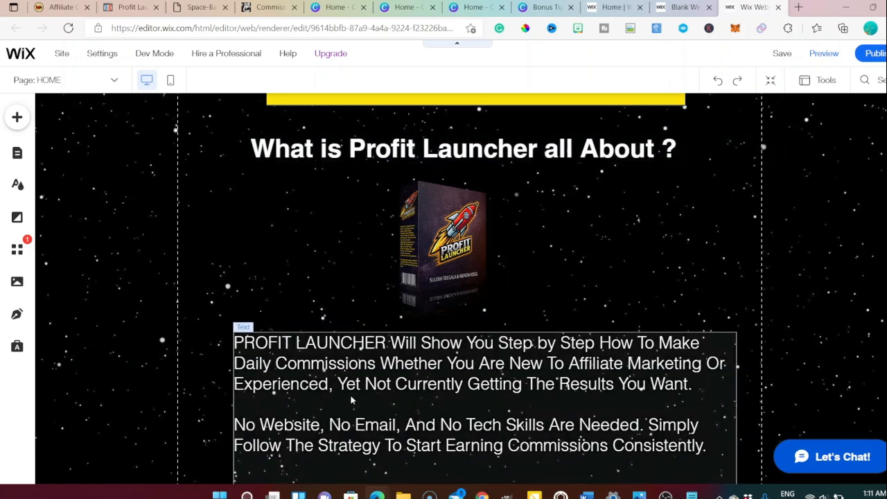
scroll(353, 397, "down", 2)
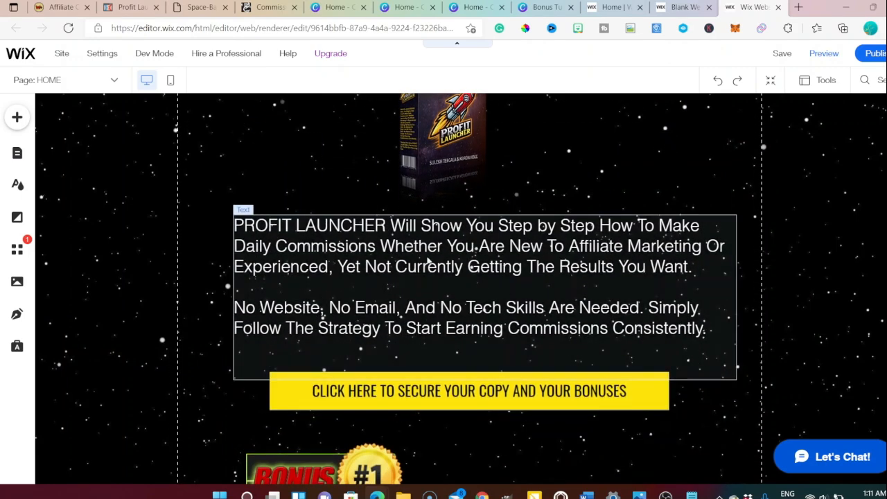
scroll(426, 263, "down", 3)
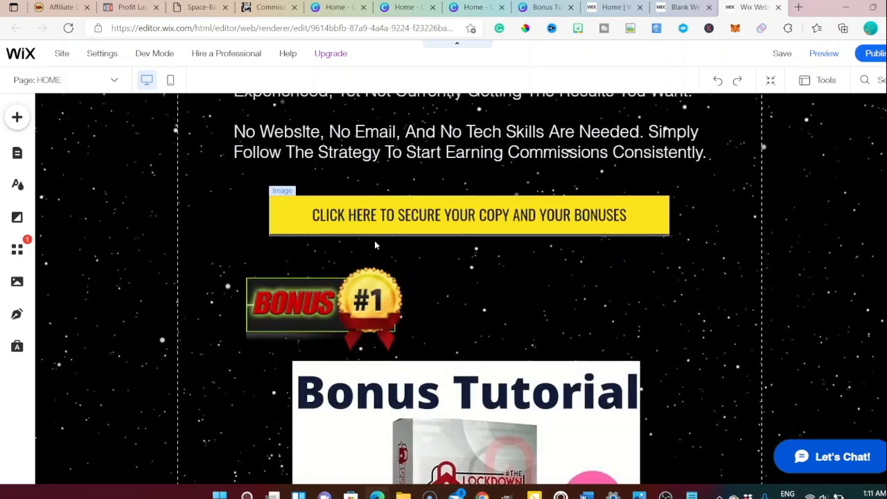
scroll(322, 411, "down", 12)
scroll(323, 411, "down", 5)
scroll(322, 409, "up", 5)
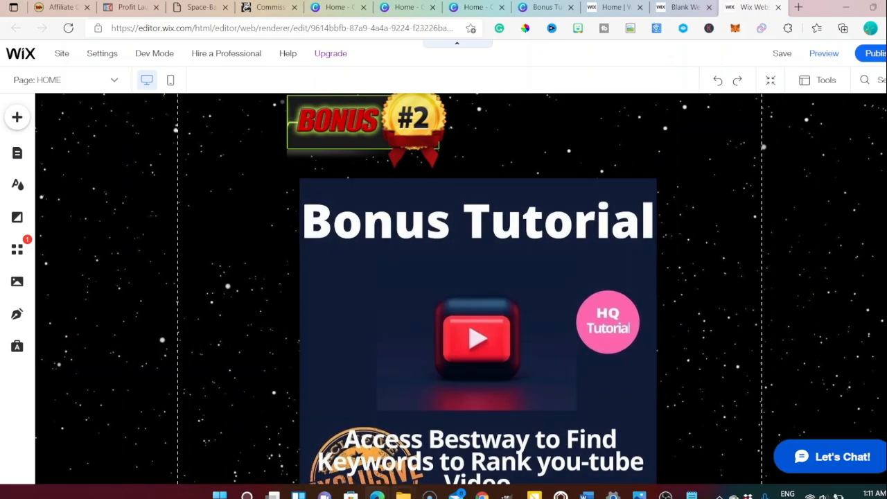
Switch to the finished Bonus Offer example page and examine its product description, Prices & Up-Sells graphic and upsell descriptions.
mouse_move(378, 495)
left_click(444, 433)
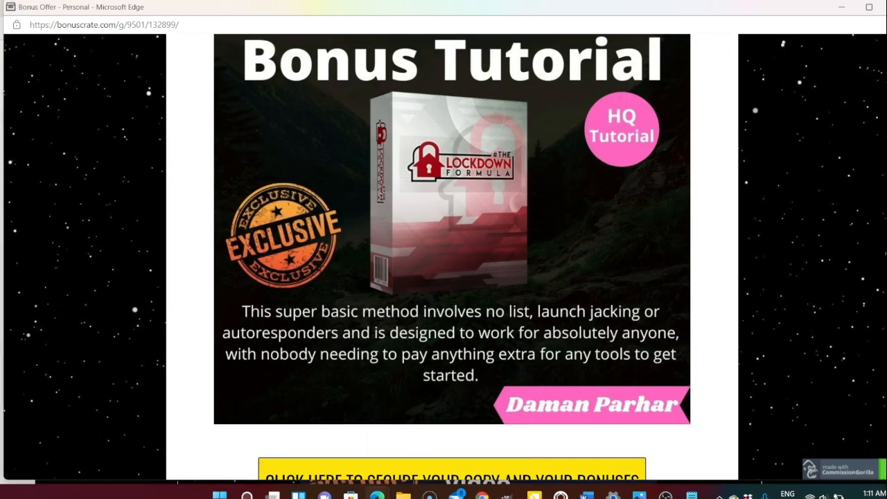
scroll(451, 257, "up", 15)
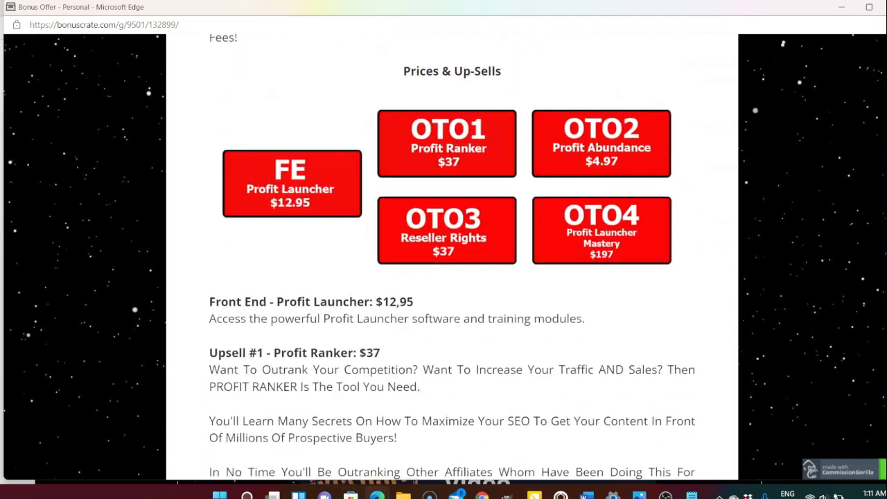
scroll(452, 256, "up", 4)
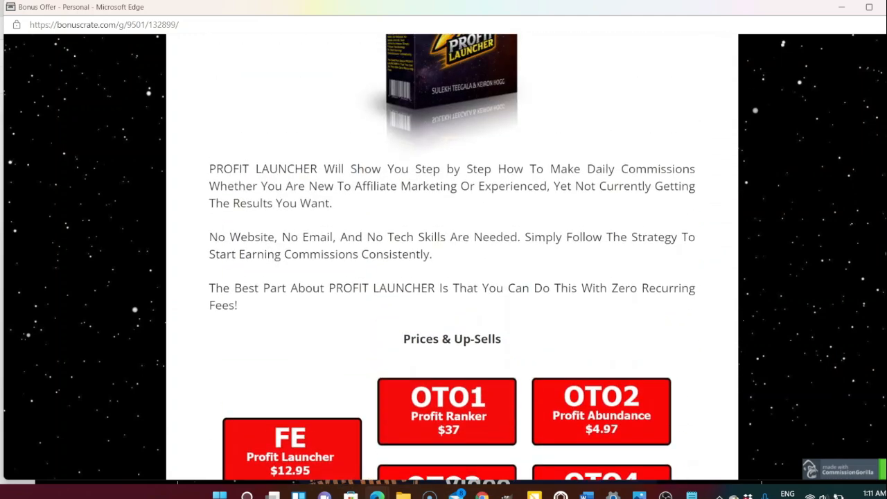
scroll(452, 256, "down", 2)
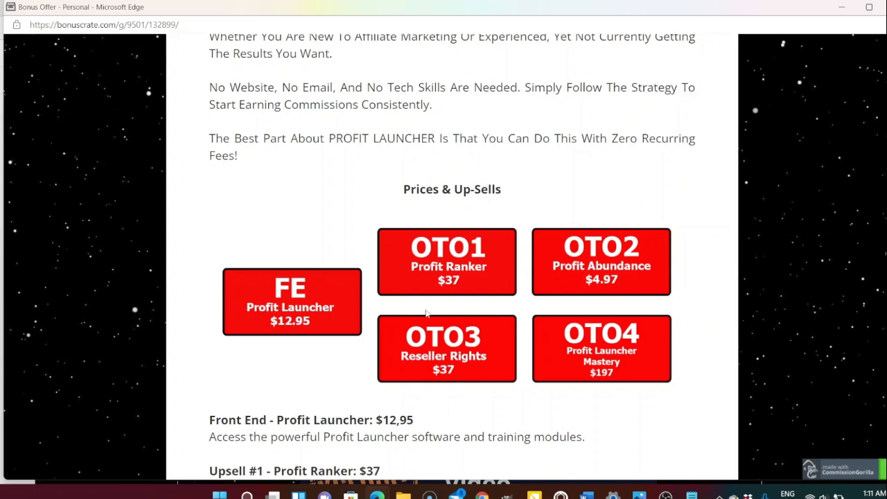
scroll(427, 312, "down", 4)
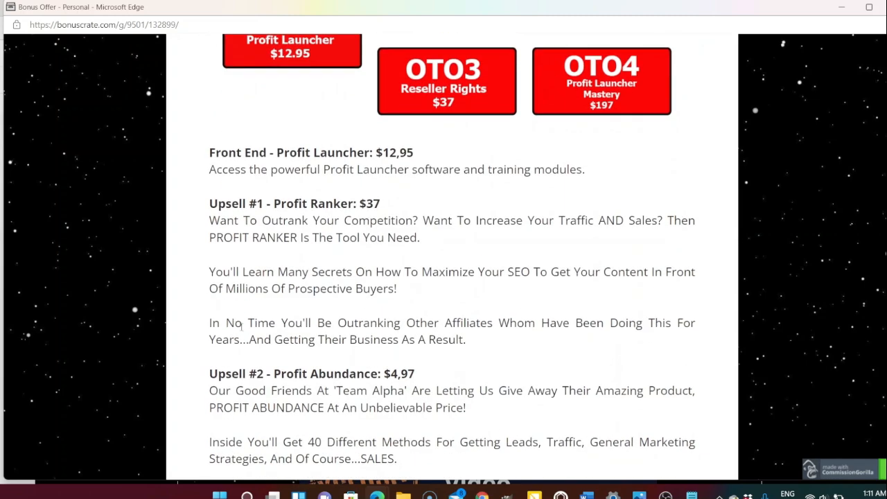
scroll(242, 320, "down", 4)
scroll(239, 268, "down", 5)
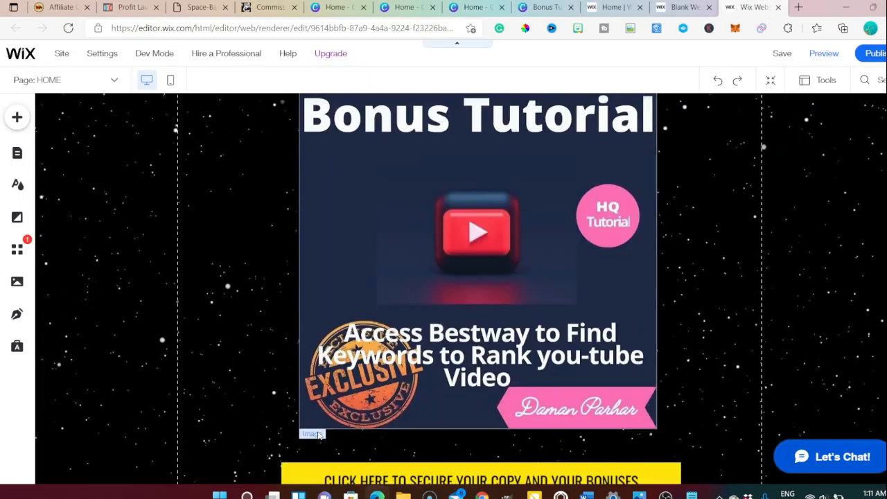
Check the Wix page from the product description down to the last call-to-action image under the third bonus.
scroll(318, 435, "down", 1)
scroll(319, 435, "up", 15)
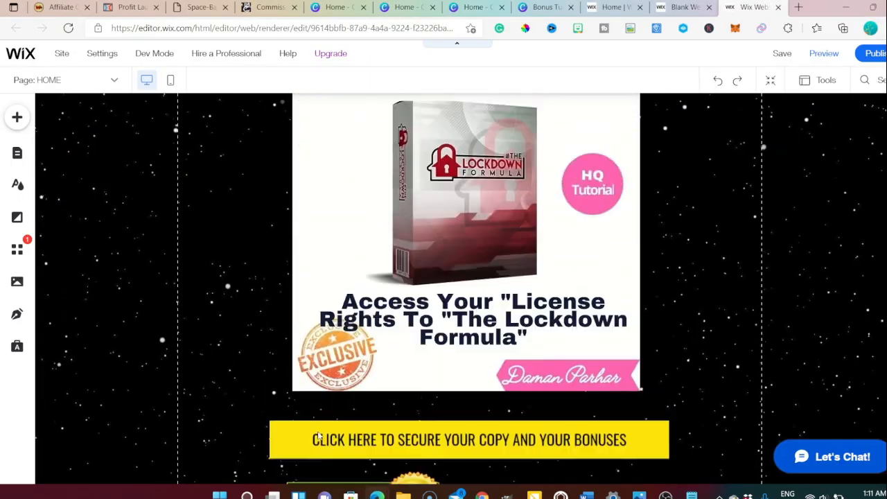
scroll(319, 435, "down", 2)
scroll(318, 433, "down", 1)
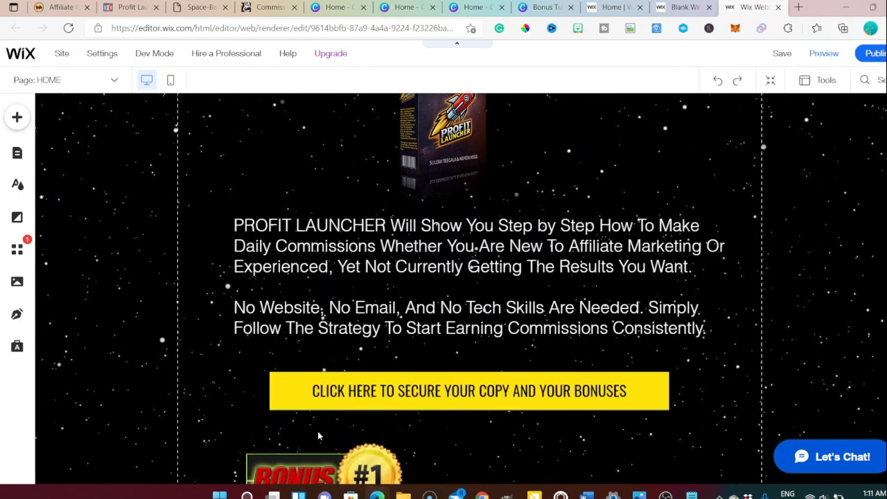
scroll(355, 425, "down", 14)
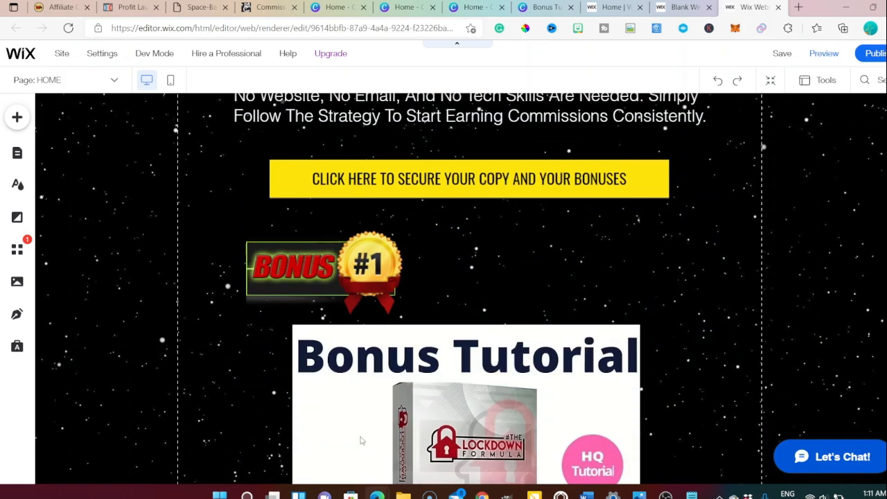
scroll(360, 440, "down", 15)
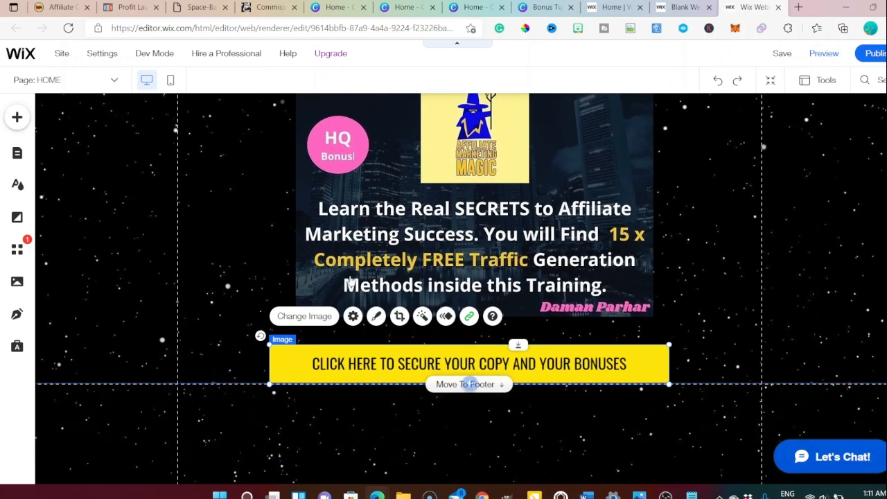
Publish the site, open the live version and inspect it from the Profit Launcher logo to the last call-to-action image.
left_click(874, 55)
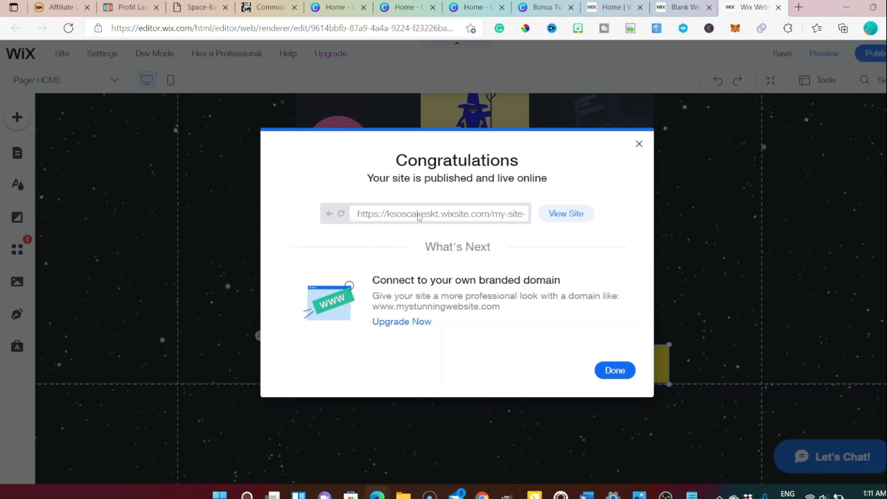
left_click(567, 216)
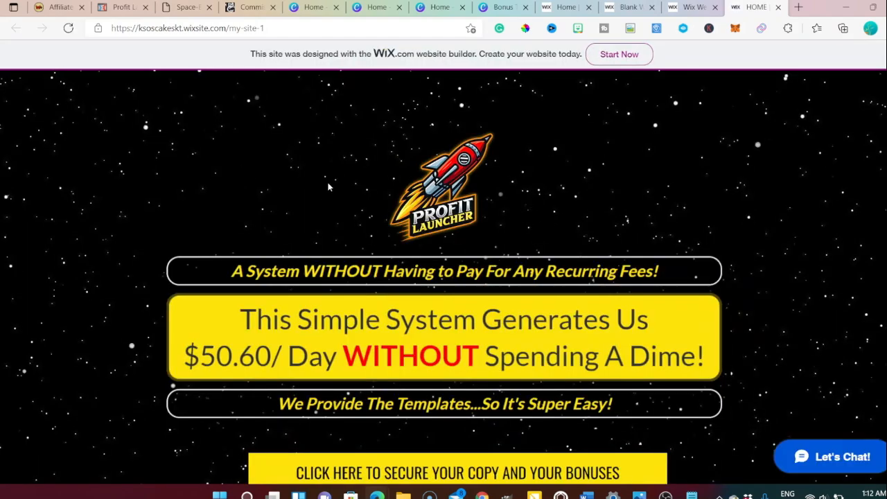
scroll(328, 186, "down", 10)
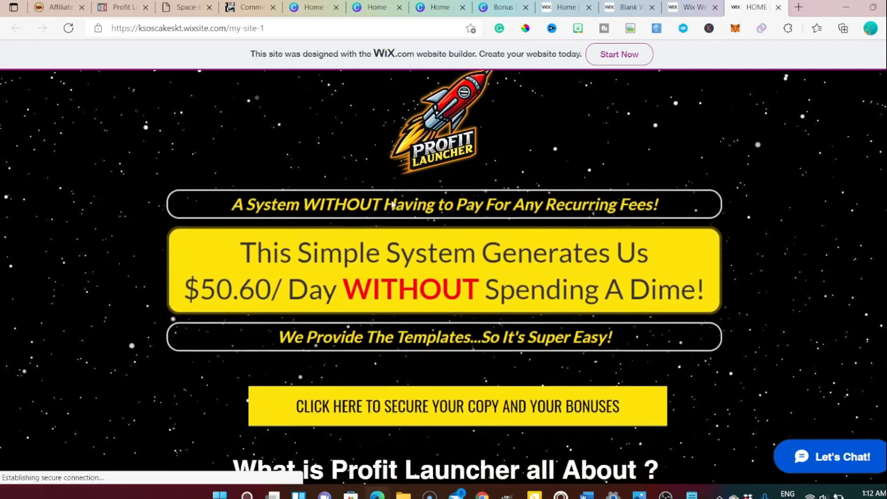
scroll(391, 203, "down", 17)
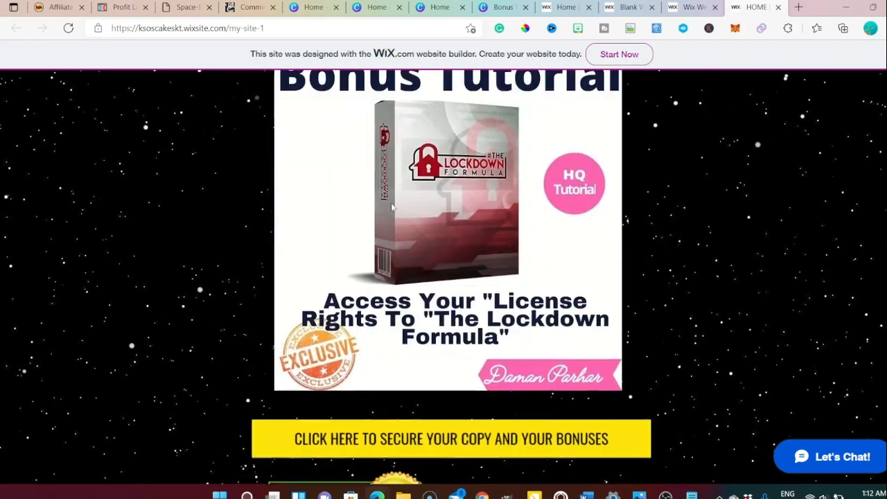
scroll(391, 203, "down", 4)
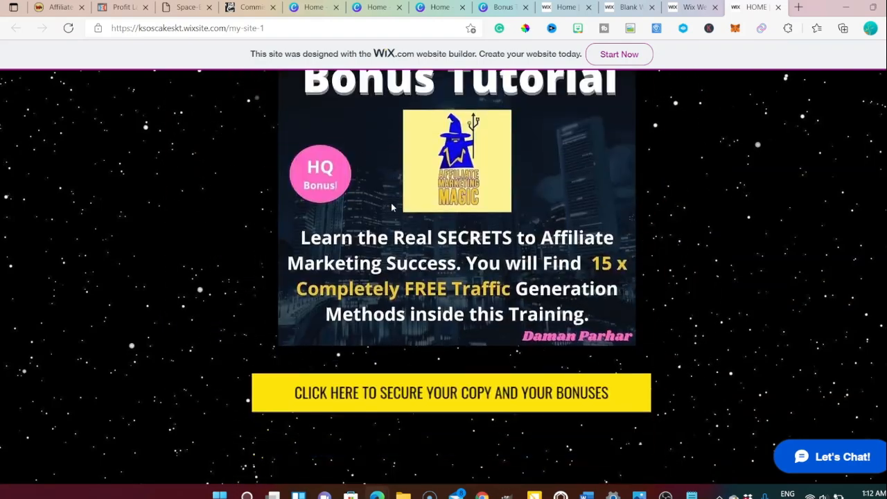
scroll(390, 205, "up", 20)
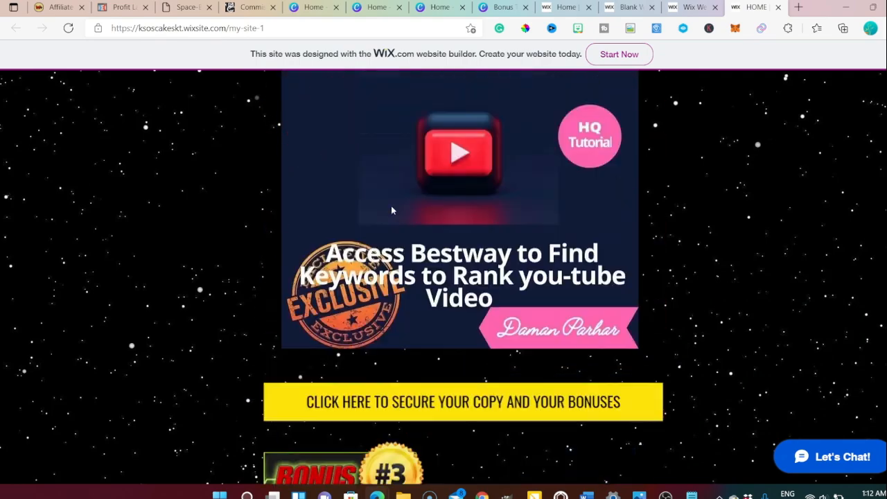
scroll(390, 205, "up", 13)
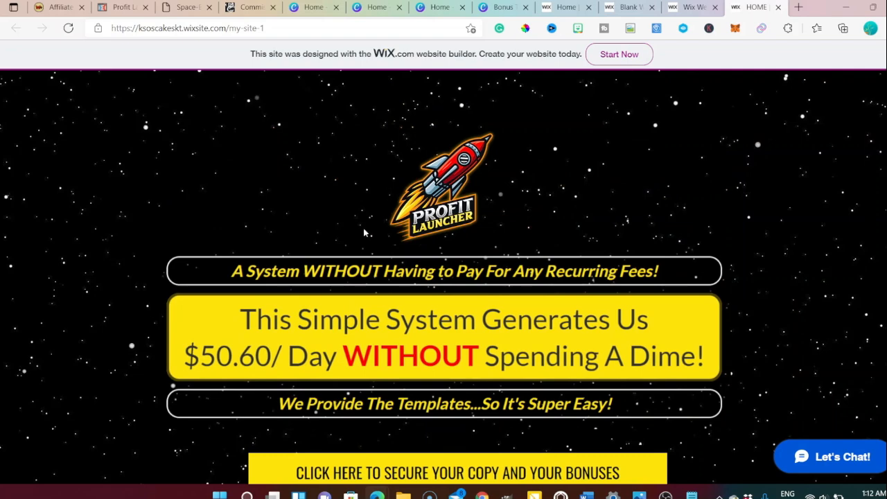
scroll(347, 284, "down", 1)
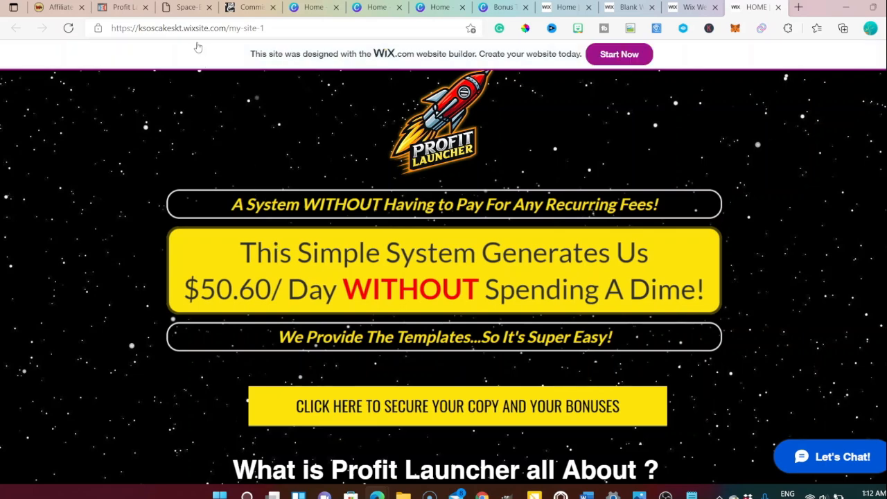
Switch to the Bonus Offer example page and examine its key benefits list and the bonus bundle header.
mouse_move(377, 495)
left_click(437, 437)
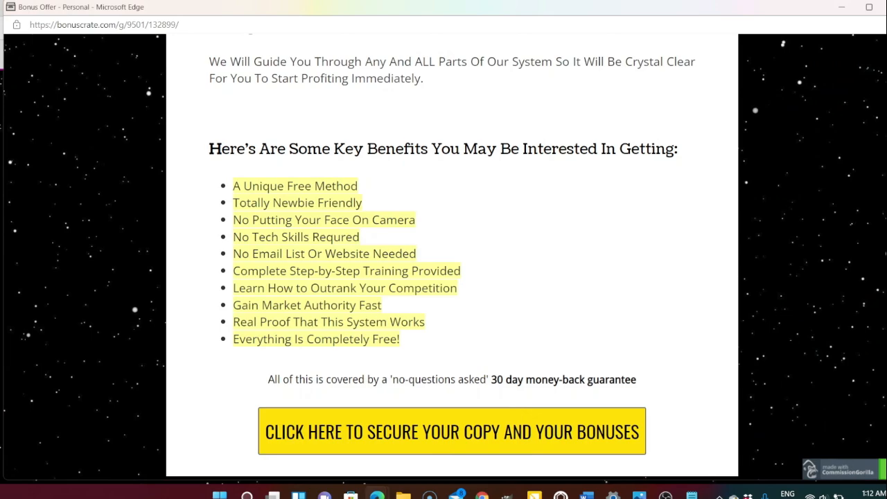
scroll(451, 256, "up", 20)
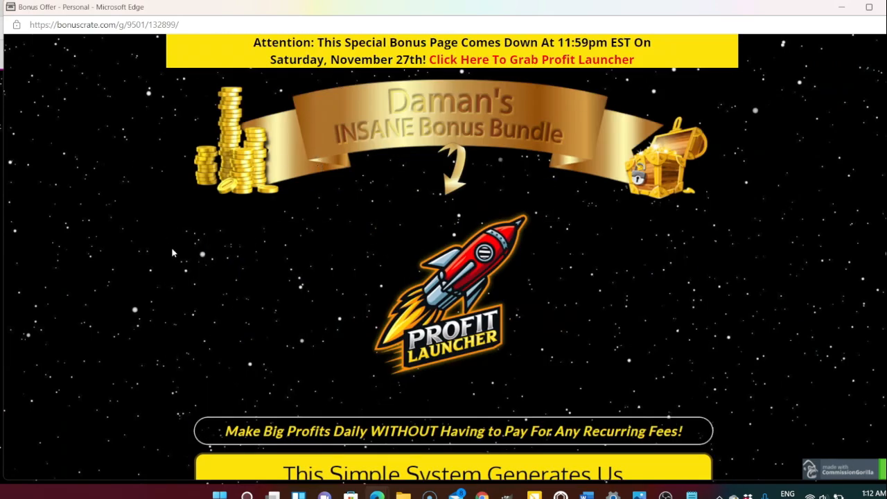
Compare the Bonus Offer example page's product section and top banner with the live Wix page.
scroll(437, 317, "down", 9)
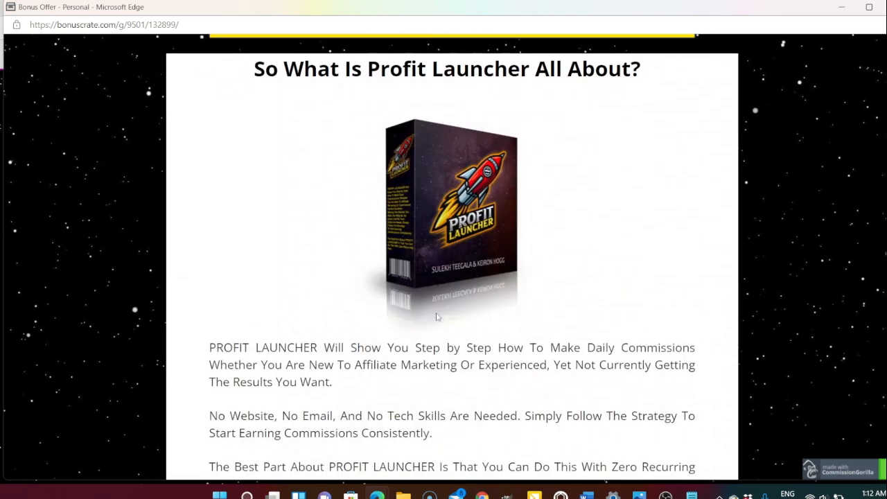
mouse_move(378, 494)
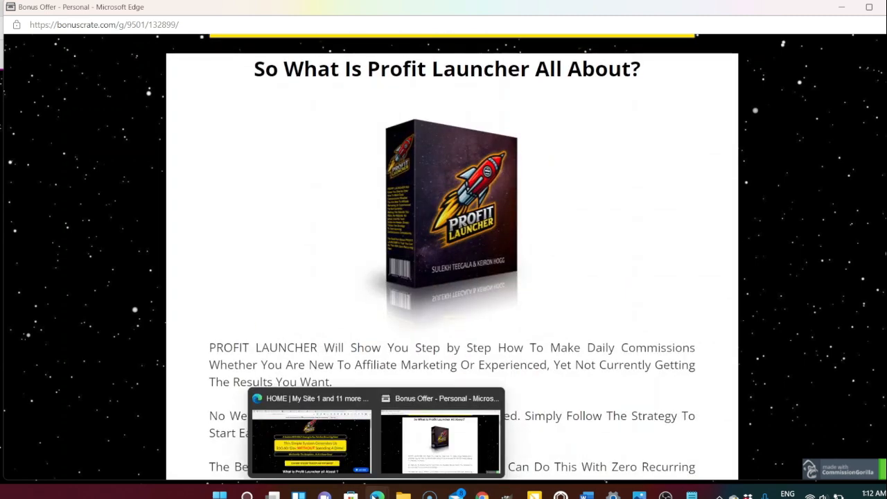
left_click(336, 436)
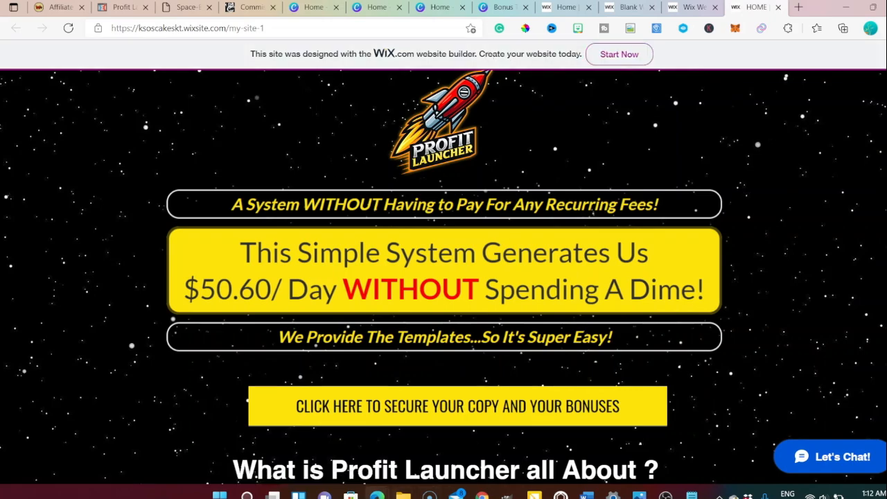
mouse_move(380, 492)
left_click(430, 472)
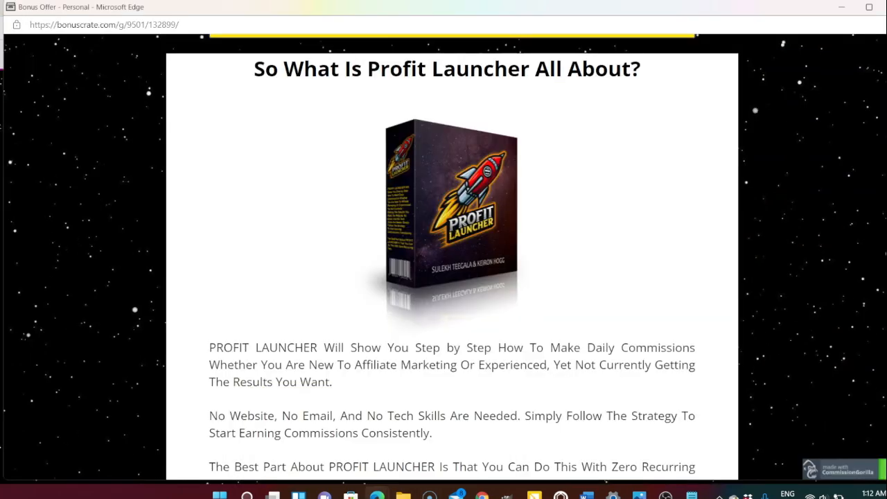
scroll(452, 256, "up", 10)
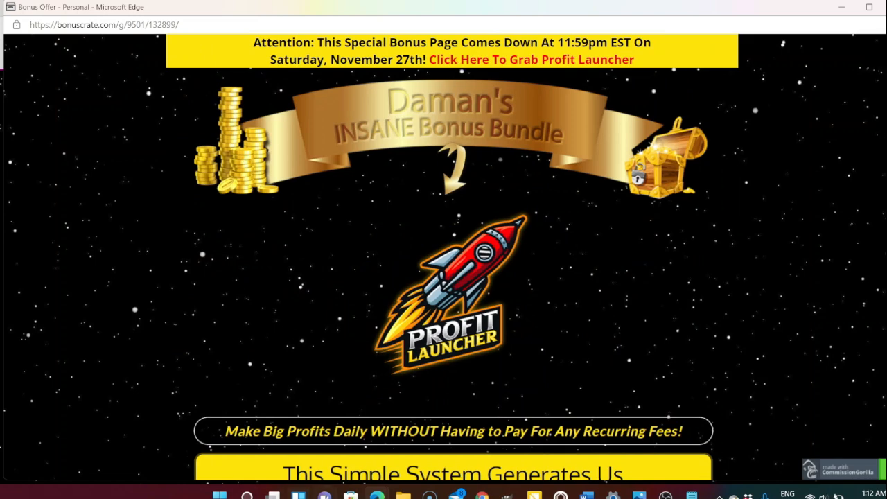
Switch to the live Wix page, review it down to the first bonus, and select its web address.
mouse_move(374, 494)
left_click(325, 437)
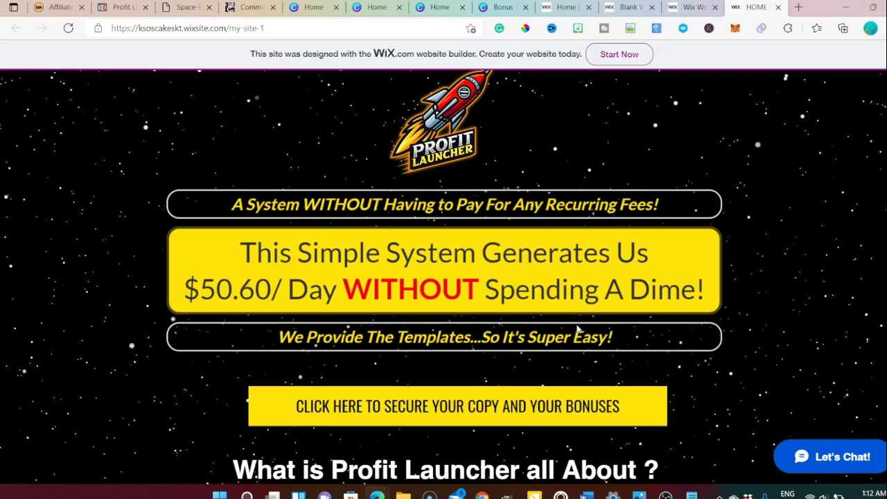
scroll(578, 331, "down", 10)
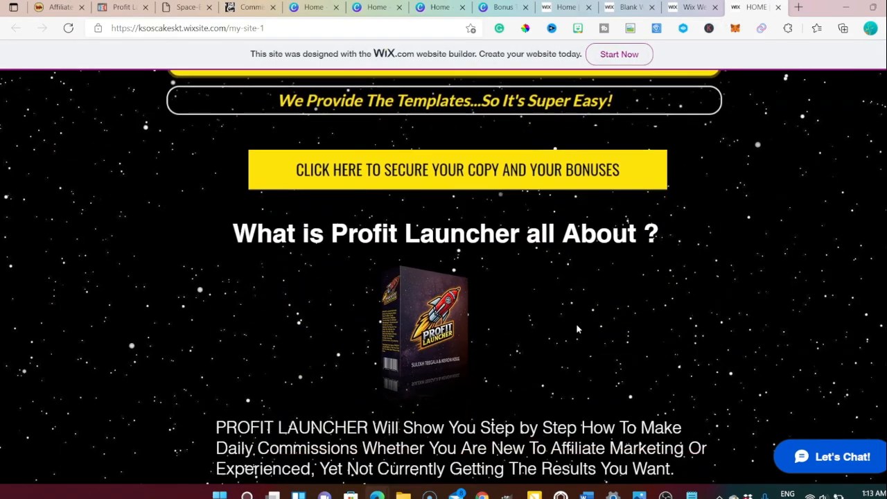
scroll(577, 331, "down", 4)
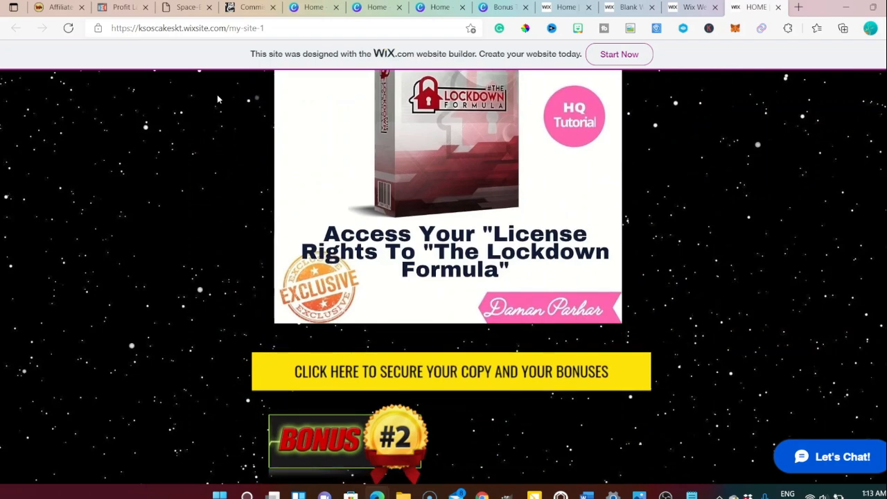
scroll(365, 275, "up", 3)
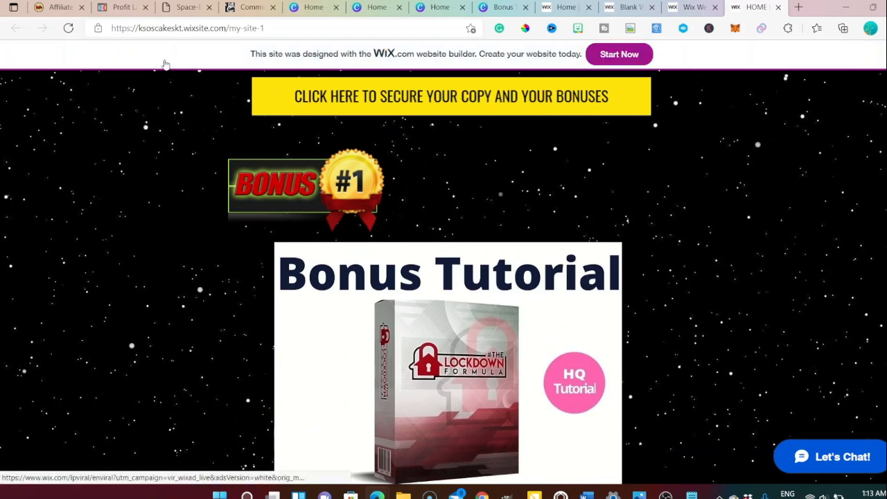
left_click_drag(273, 22, 82, 23)
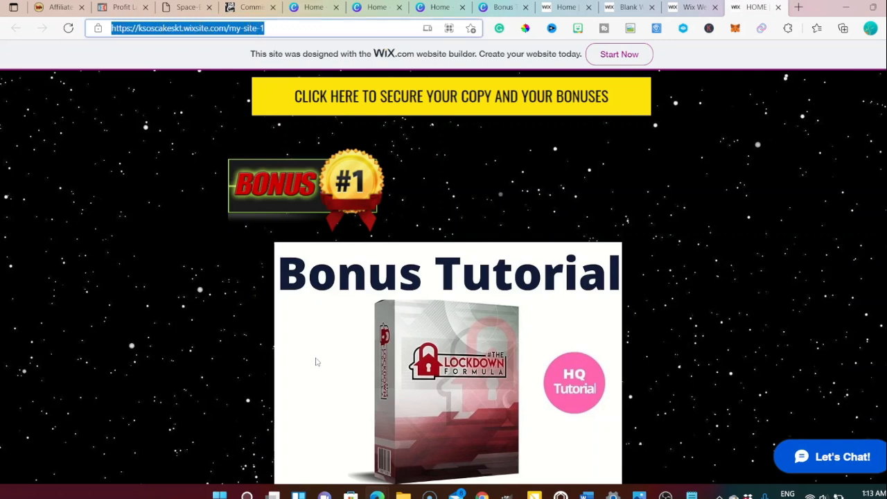
scroll(315, 362, "down", 2)
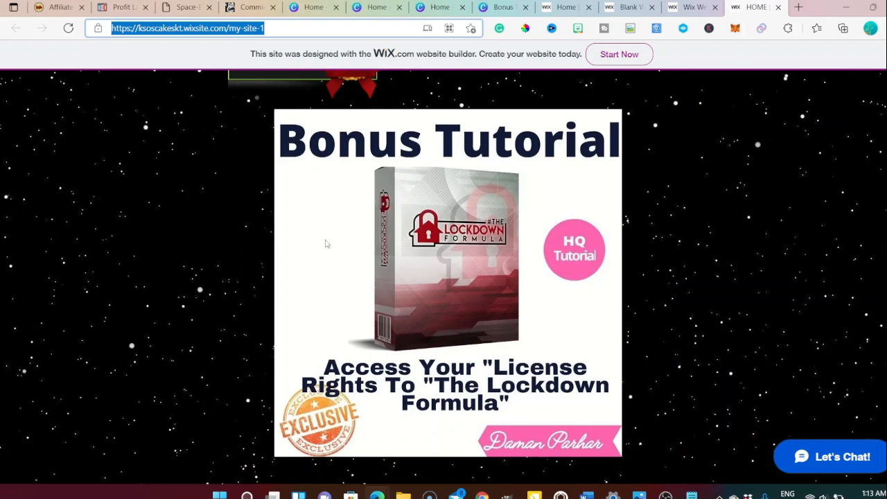
Switch to the Warrior+Plus offer page, examine the Buyer Bonus URL option in the affiliate link settings, and close them.
left_click(59, 7)
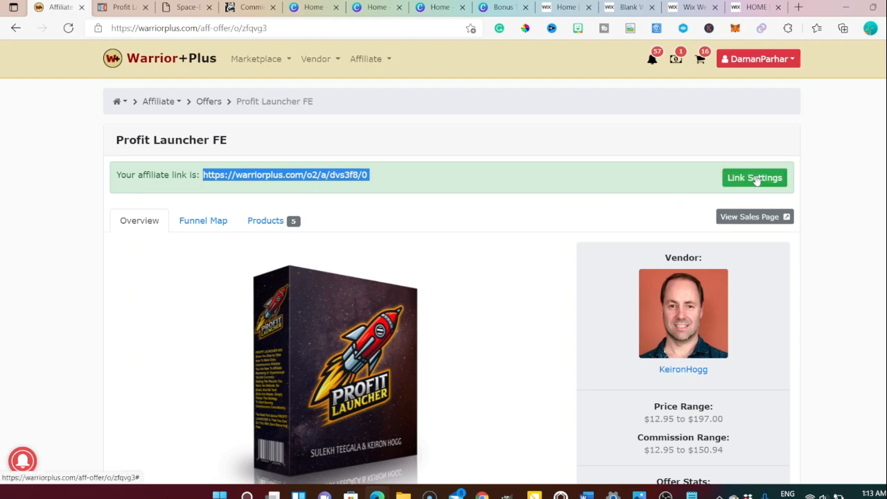
left_click(757, 180)
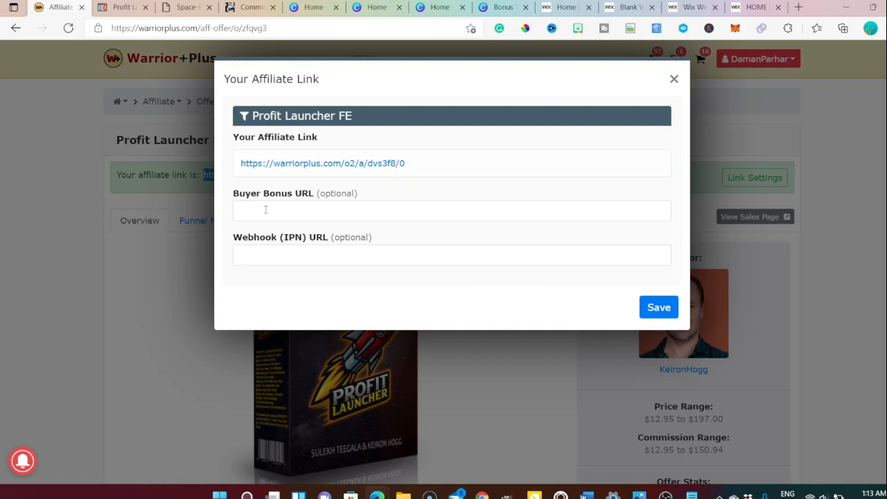
left_click(674, 79)
Return to the live Wix page and review its Profit Launcher logo, headline and first call-to-action image.
left_click(737, 10)
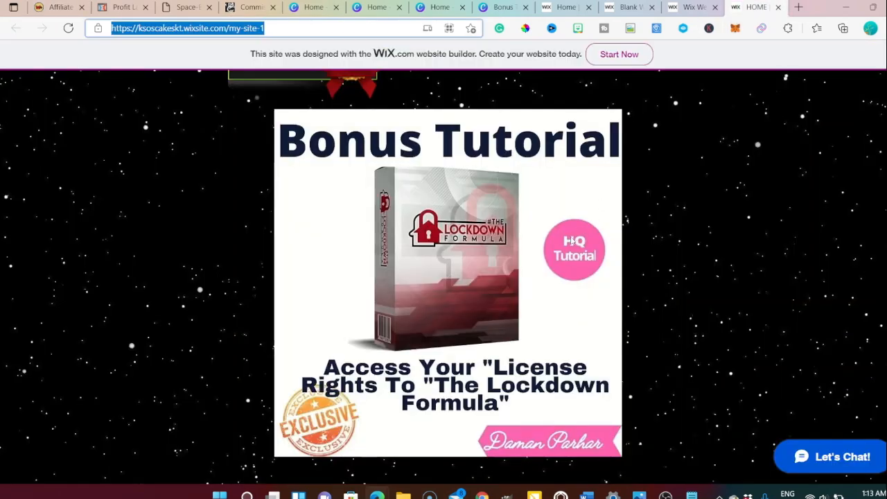
scroll(557, 325, "up", 15)
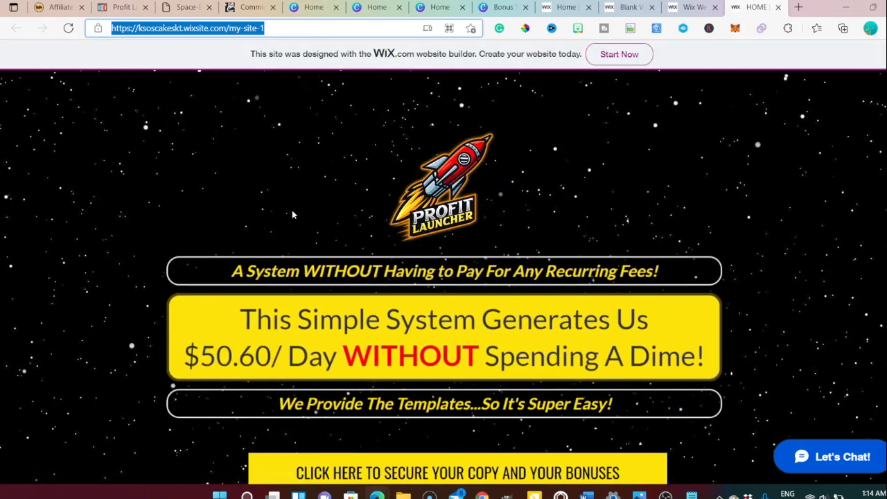
scroll(290, 211, "down", 2)
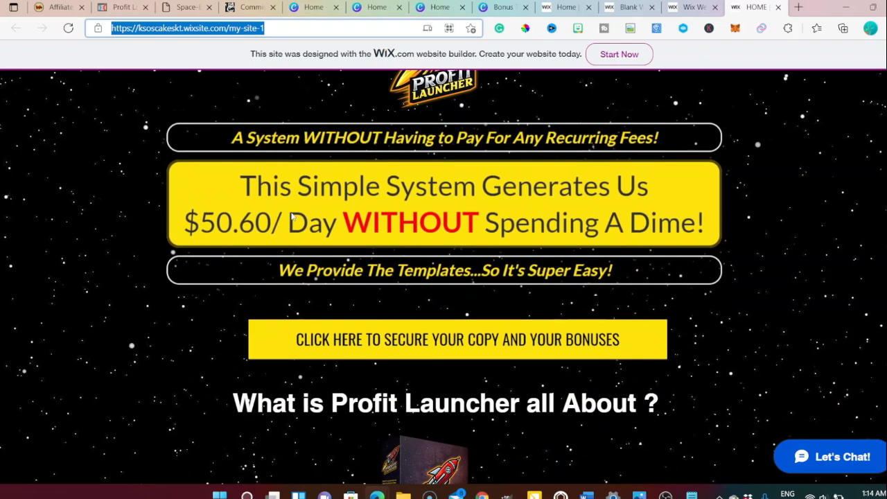